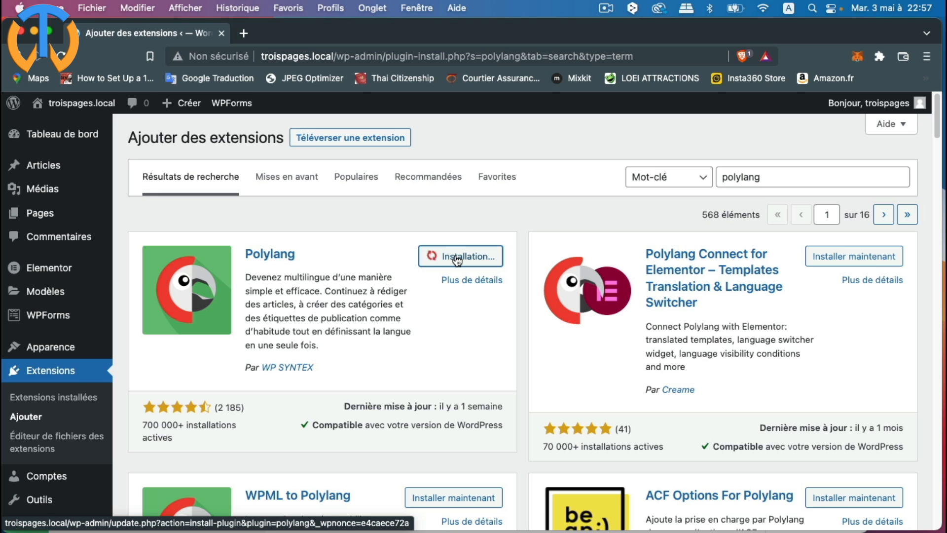
Activate the installed Polylang extension and skip its setup wizard to return to the dashboard
click(480, 256)
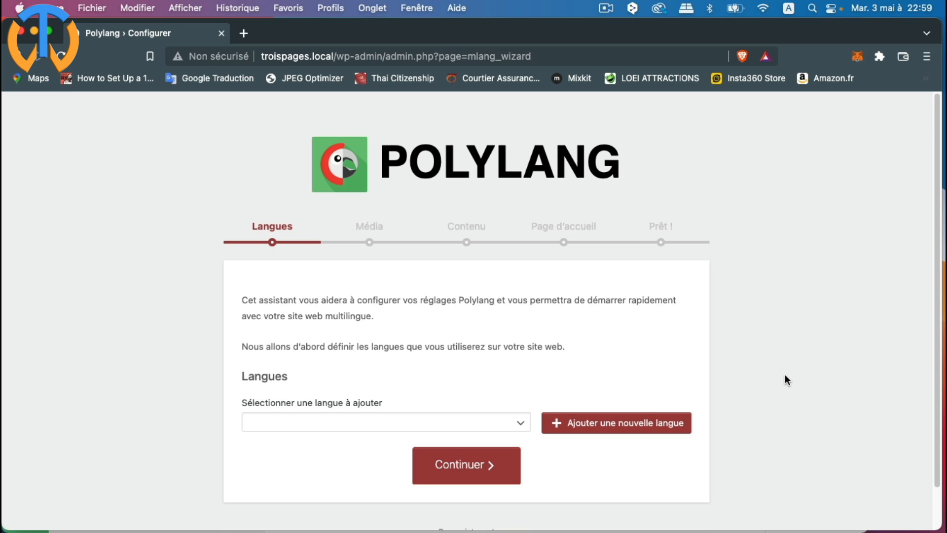
scroll(784, 375, down, 2)
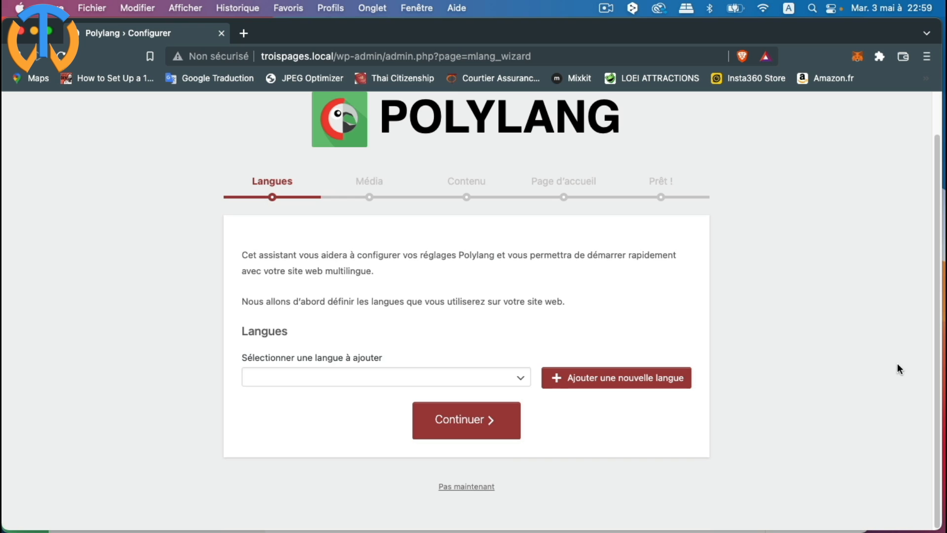
click(476, 486)
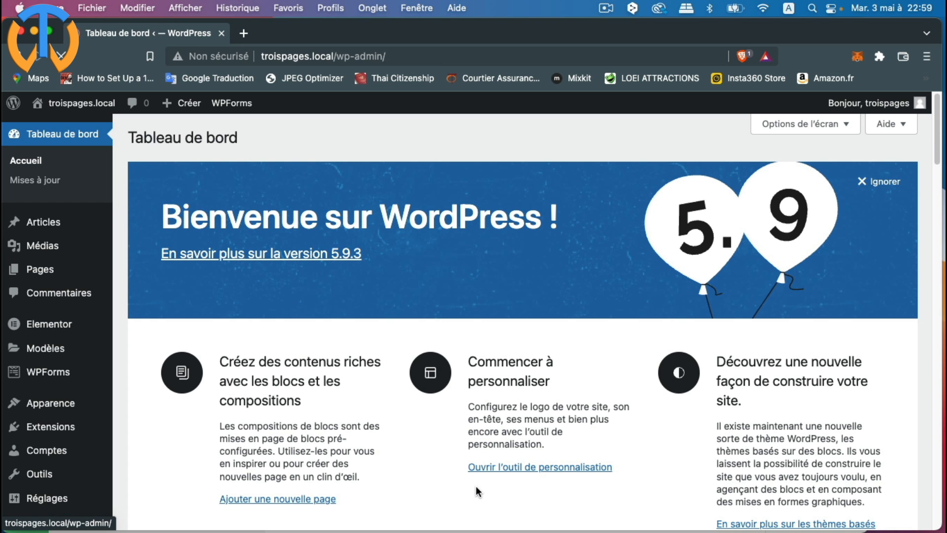
Open the Polylang setup wizard from the WordPress dashboard
scroll(51, 384, down, 10)
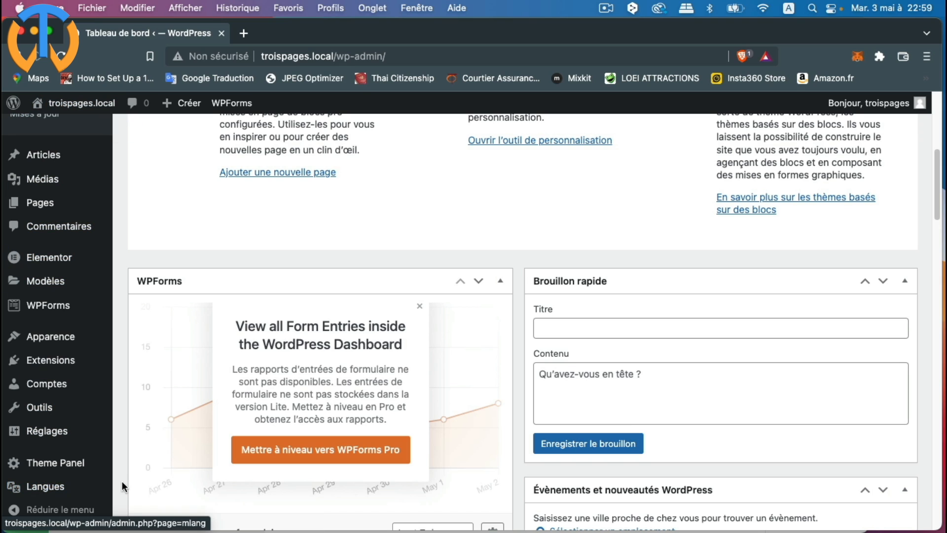
mouse_move(47, 491)
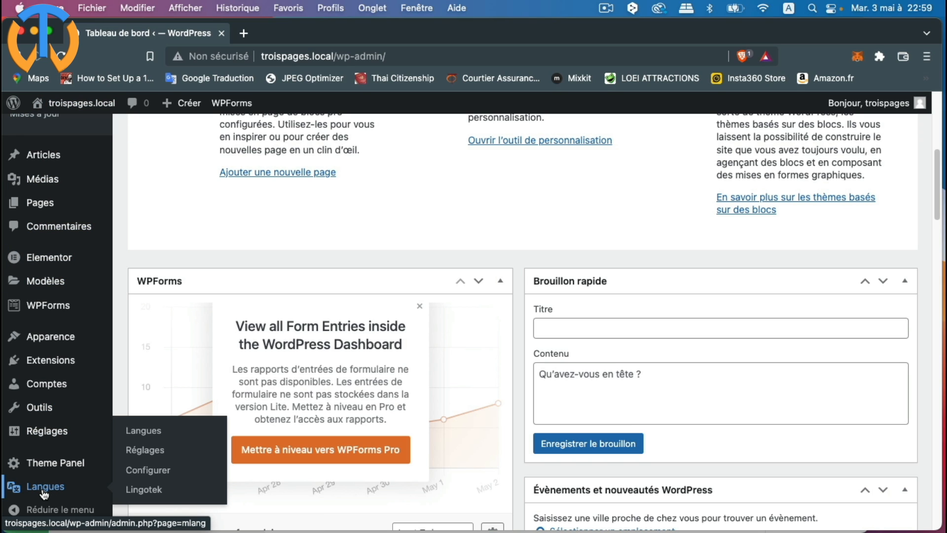
click(156, 473)
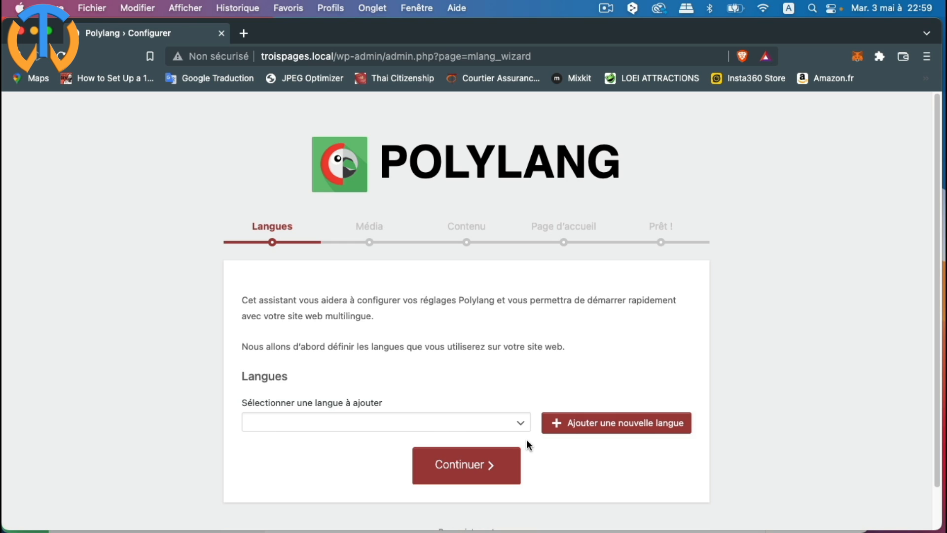
Add Français - fr_FR as the first site language in the Polylang wizard
click(355, 428)
scroll(364, 439, down, 5)
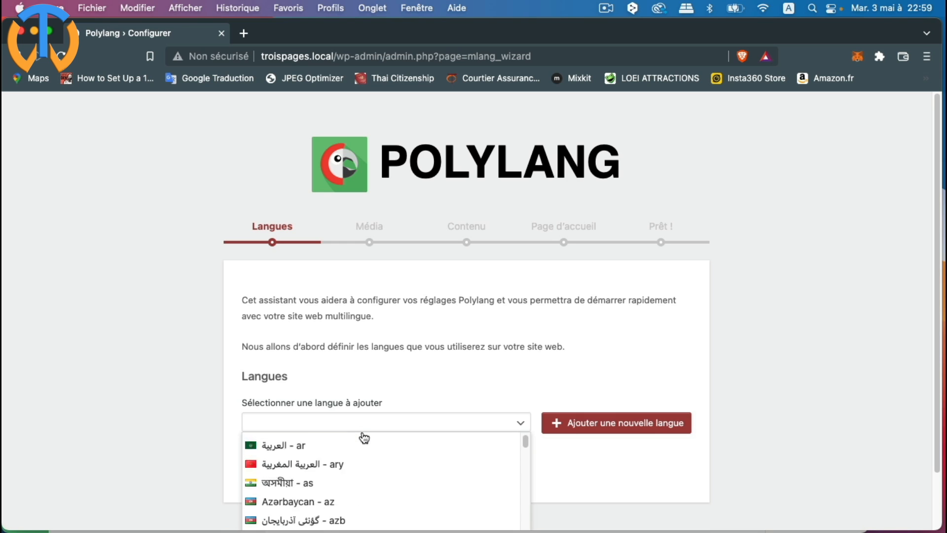
scroll(363, 462, down, 6)
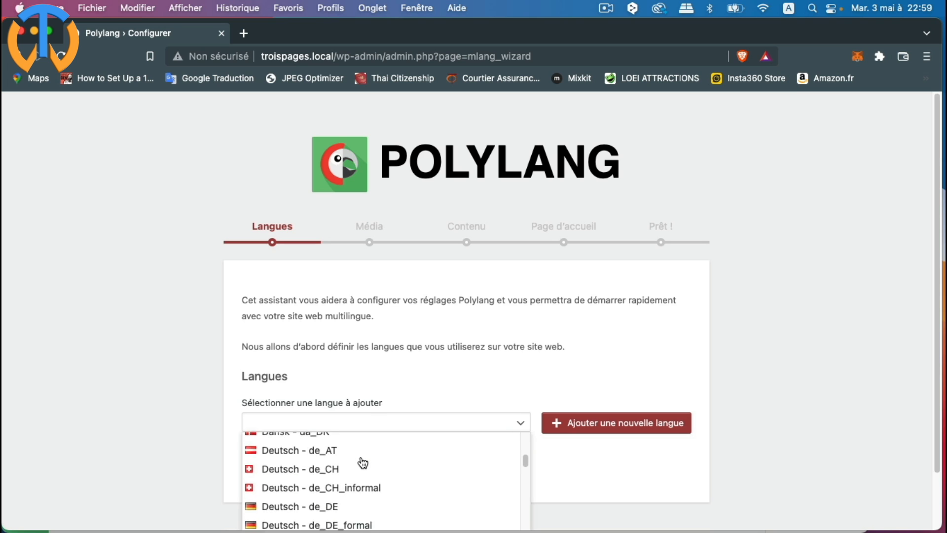
scroll(363, 463, down, 6)
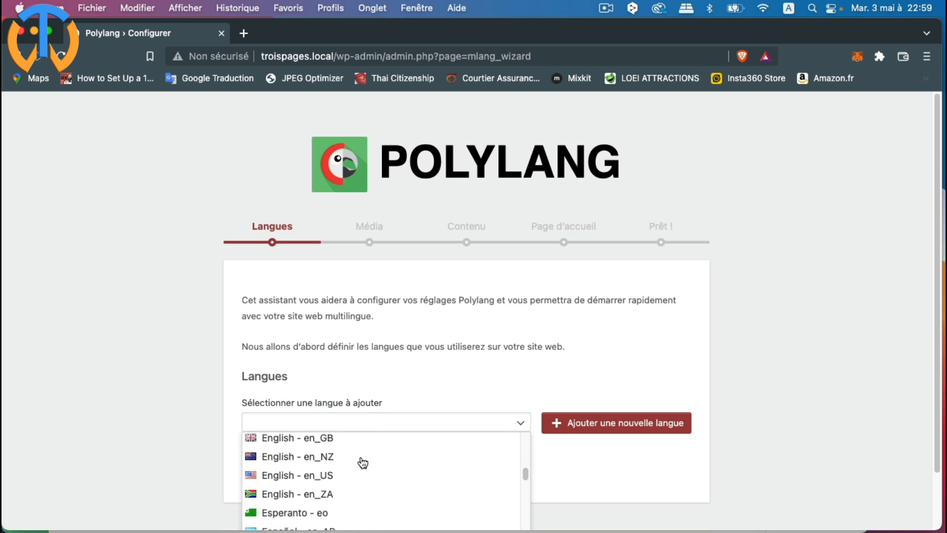
scroll(363, 462, down, 6)
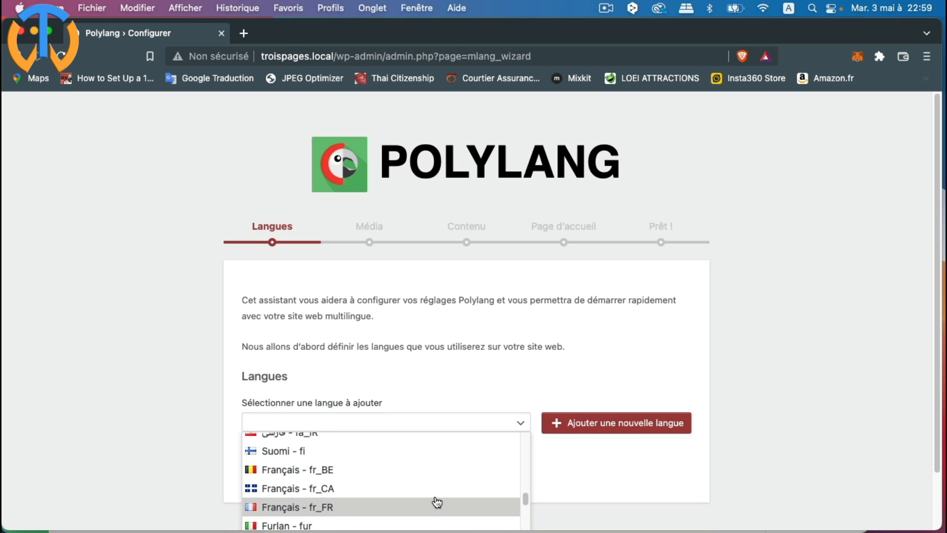
click(290, 506)
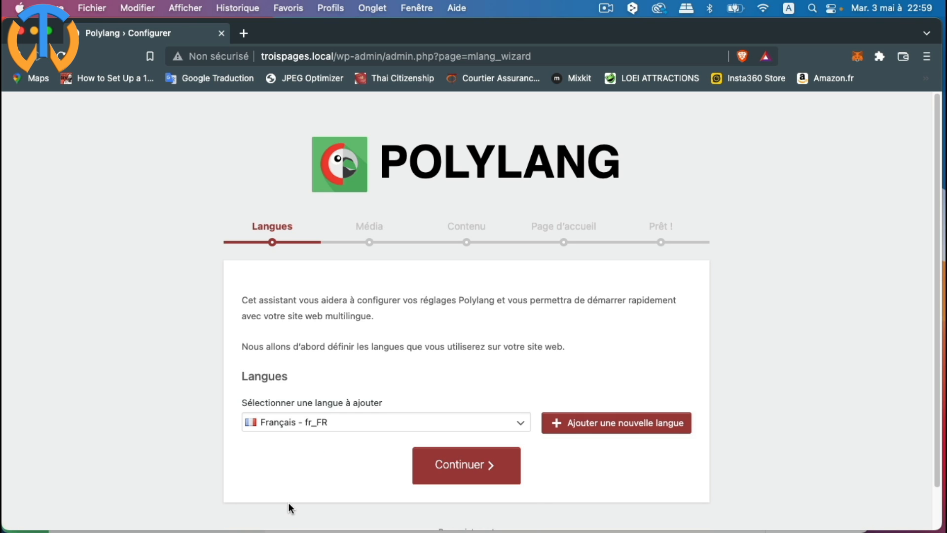
click(608, 428)
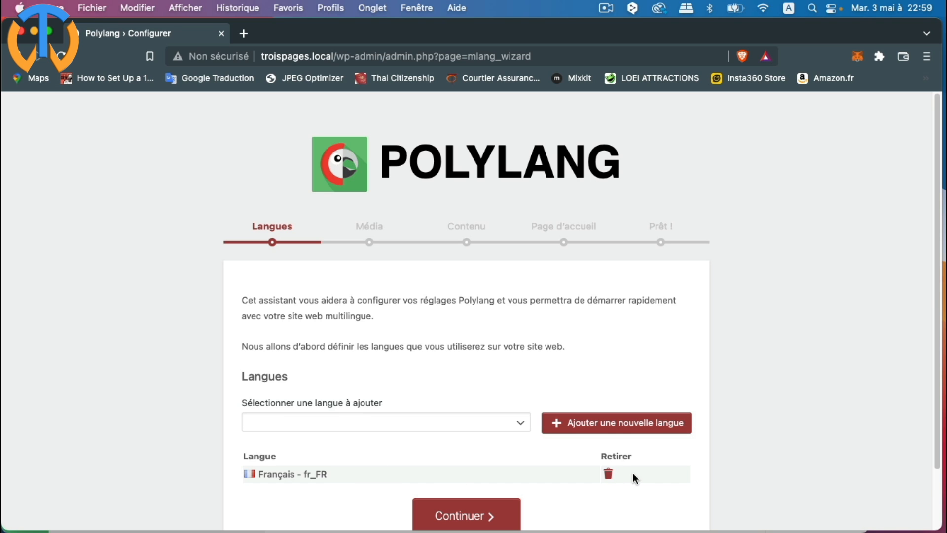
Add English - en_GB as the second site language in the Polylang wizard
click(285, 425)
scroll(276, 461, down, 3)
scroll(305, 469, down, 3)
scroll(306, 468, up, 3)
scroll(306, 469, up, 3)
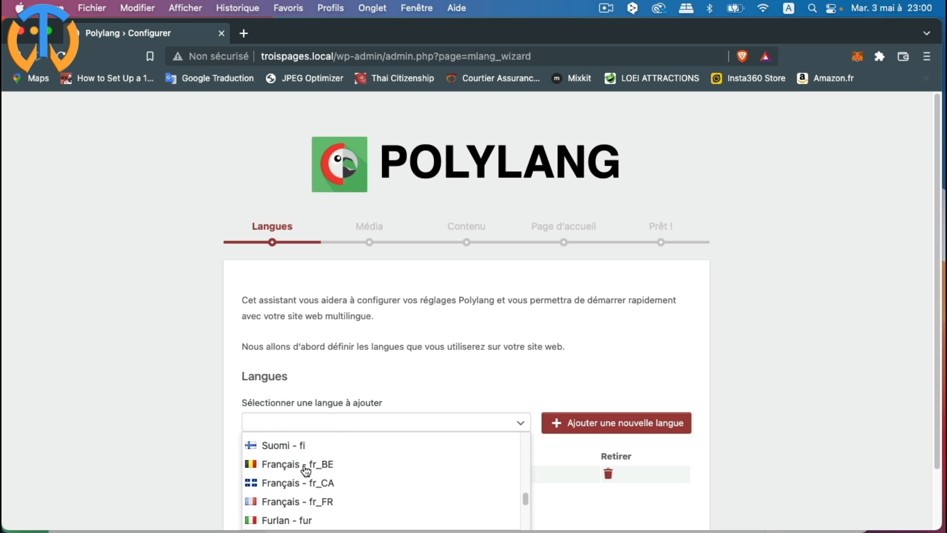
scroll(305, 470, up, 5)
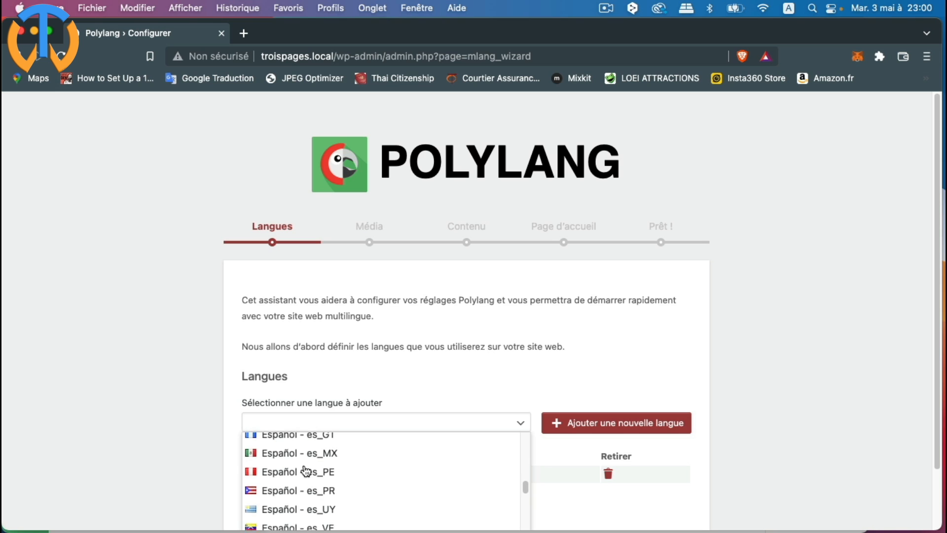
scroll(306, 469, up, 1)
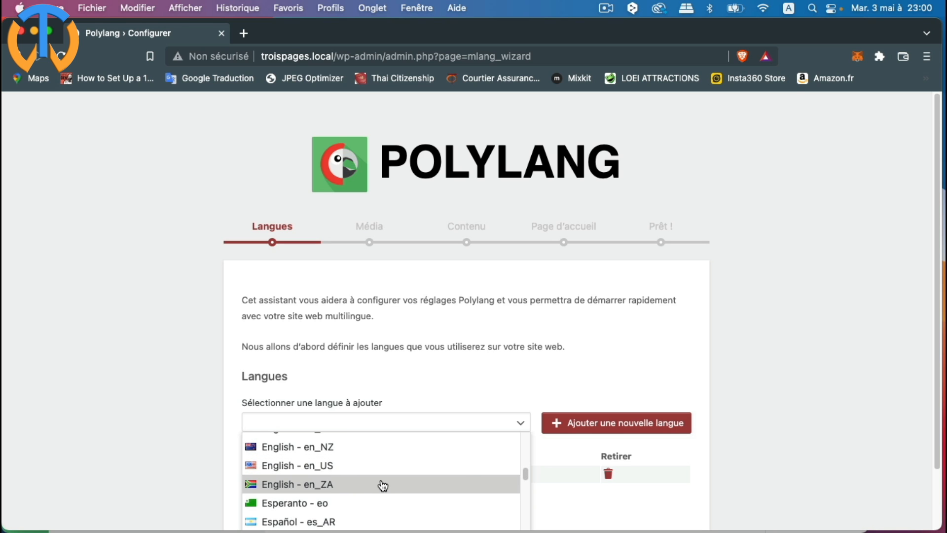
scroll(381, 484, up, 1)
scroll(382, 486, up, 1)
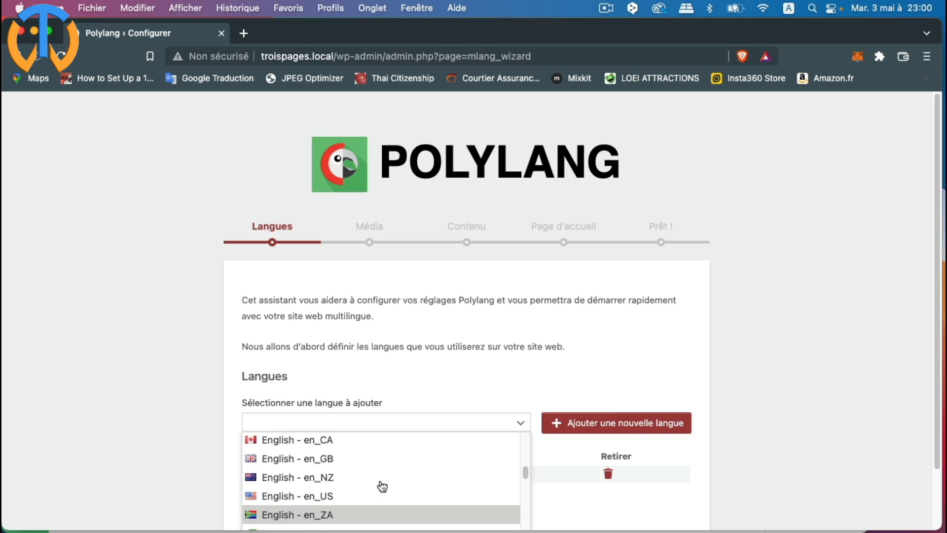
click(296, 463)
click(595, 421)
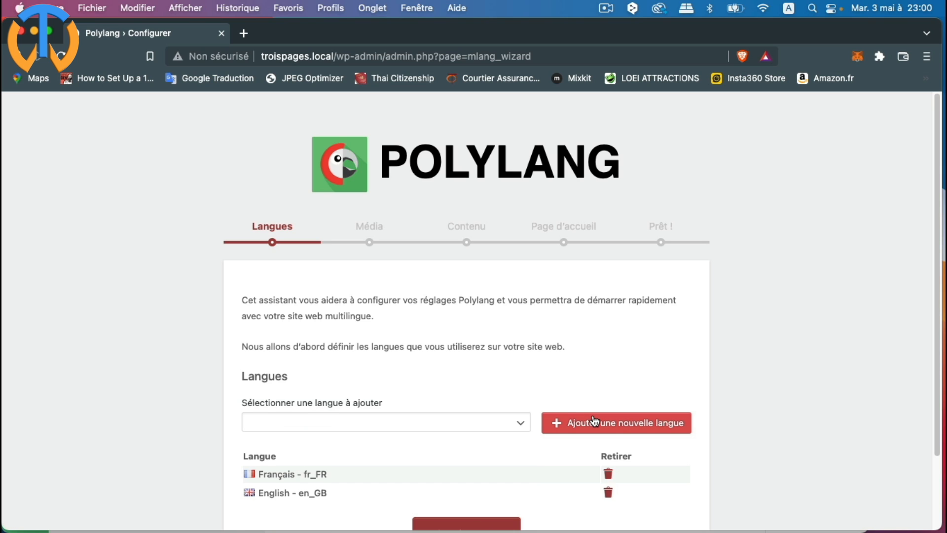
Confirm the two languages, keep media translation enabled, and assign Français - fr_FR to all content without a language
scroll(507, 365, down, 3)
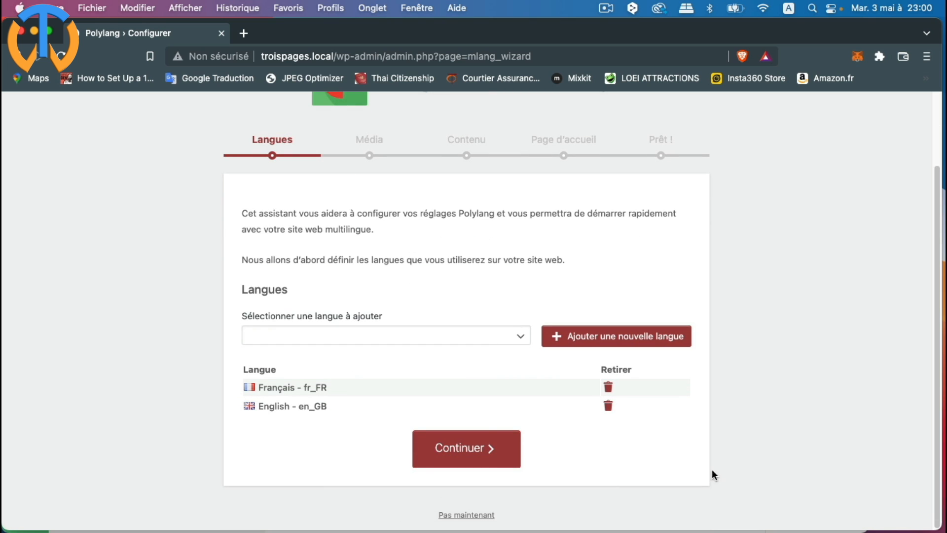
click(468, 450)
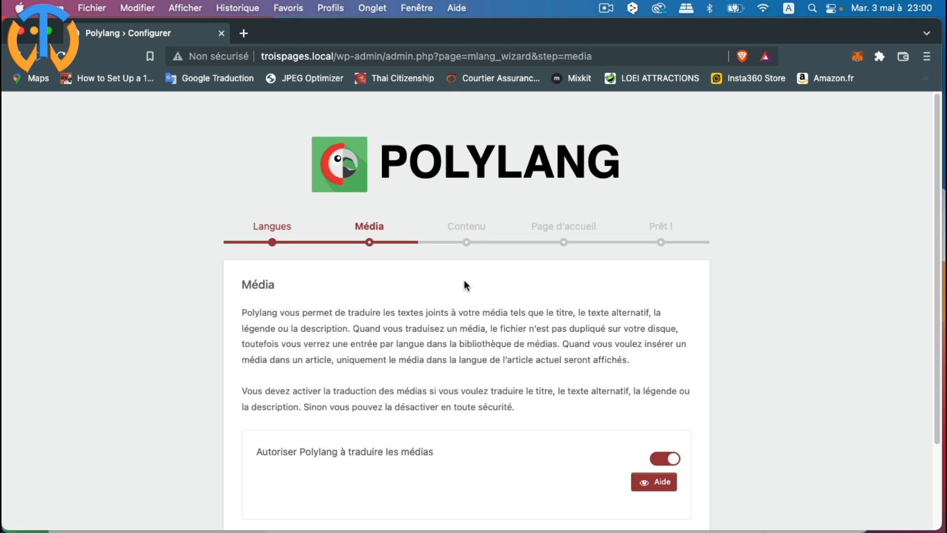
scroll(496, 360, down, 3)
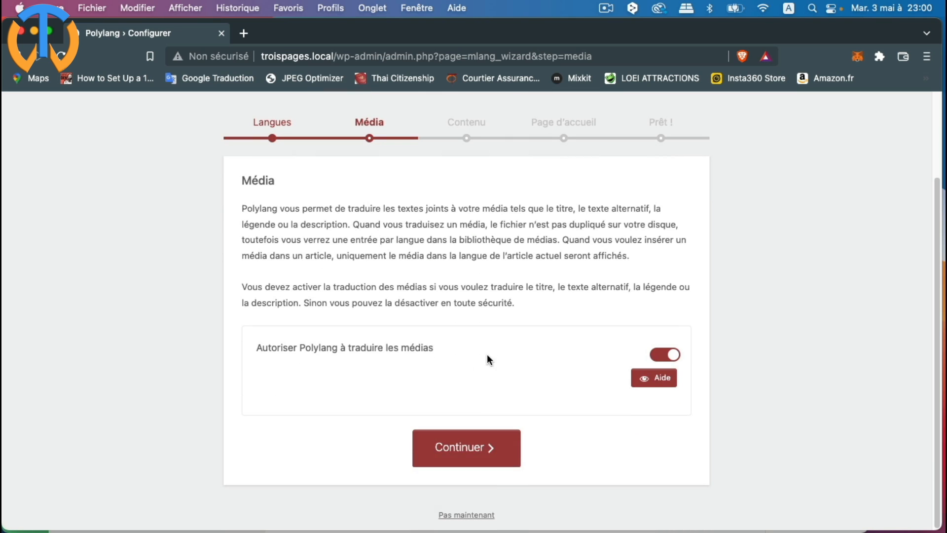
click(461, 458)
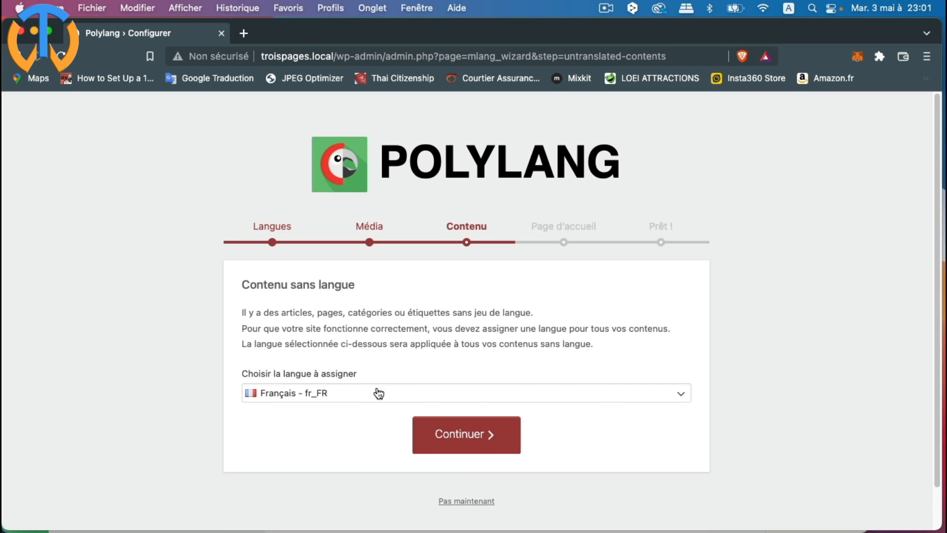
click(461, 456)
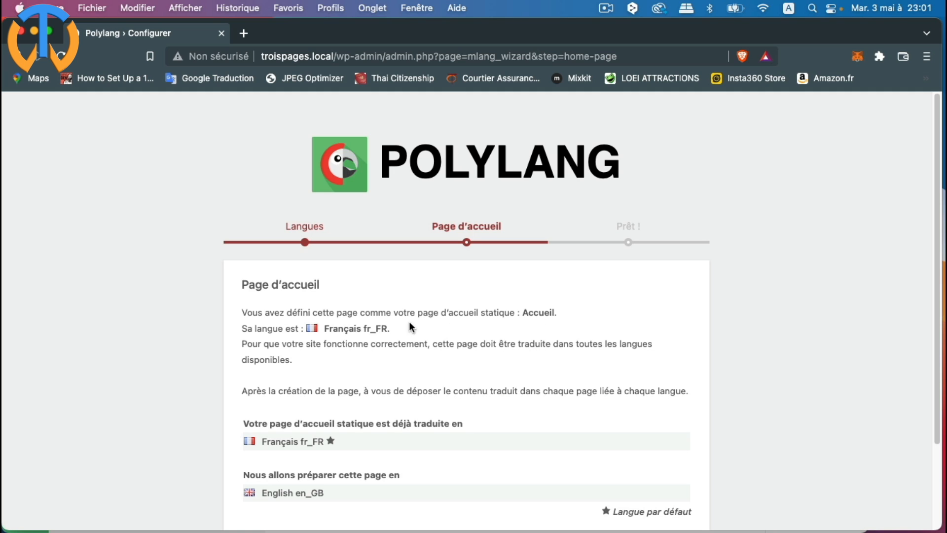
Accept preparing the static home page in English en_GB, then finish the wizard and return to the dashboard
scroll(450, 344, down, 1)
scroll(450, 344, down, 4)
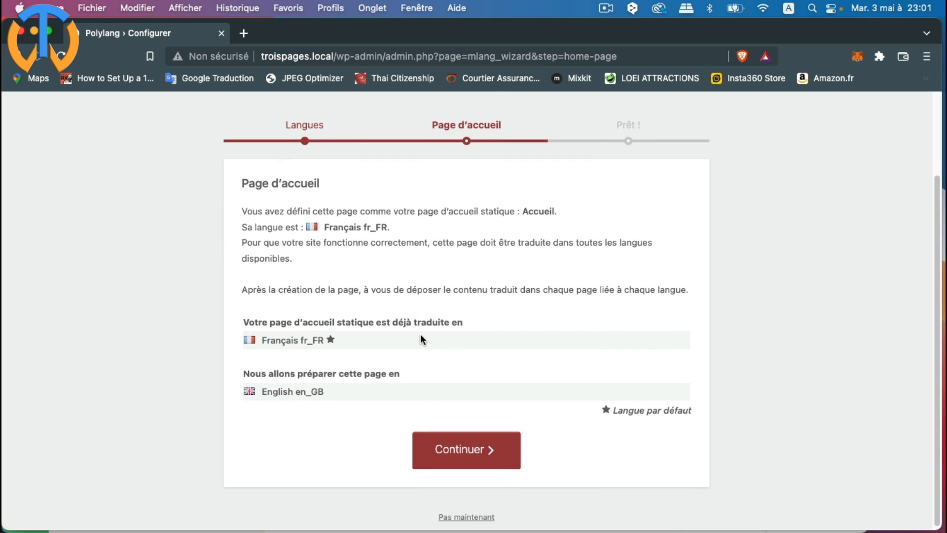
scroll(421, 338, down, 1)
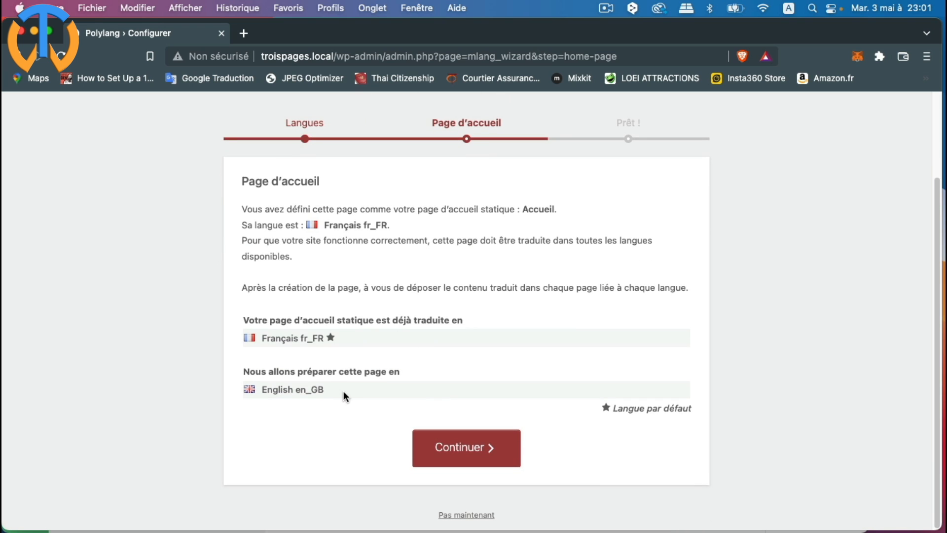
click(468, 457)
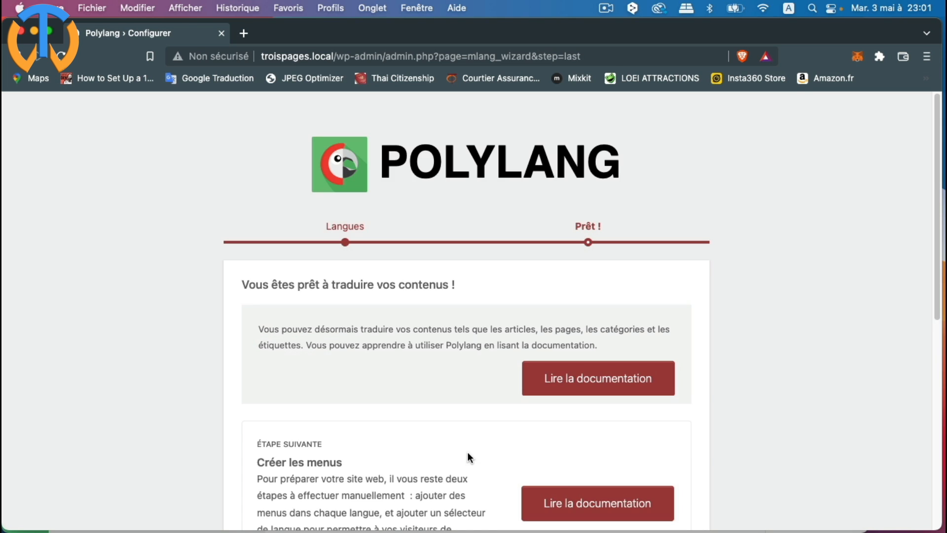
scroll(442, 339, down, 8)
scroll(443, 339, down, 1)
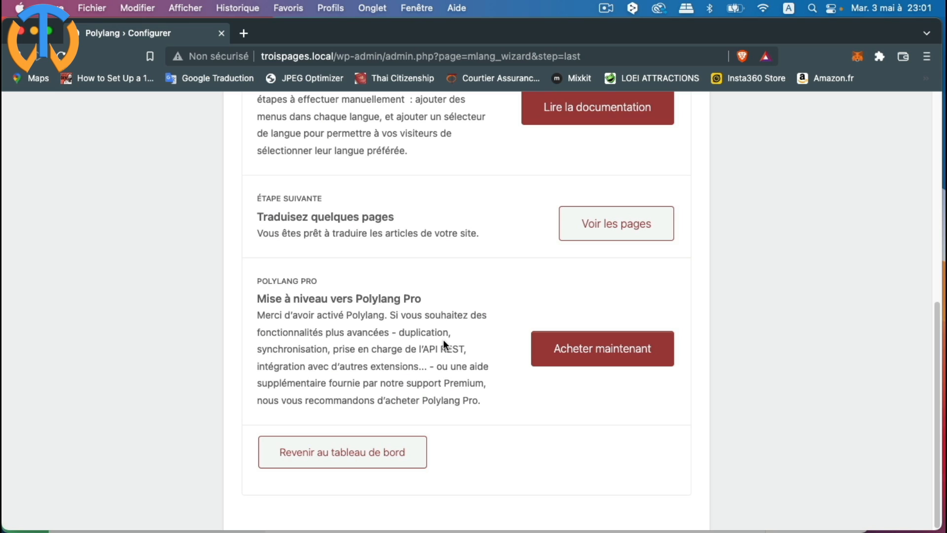
click(310, 451)
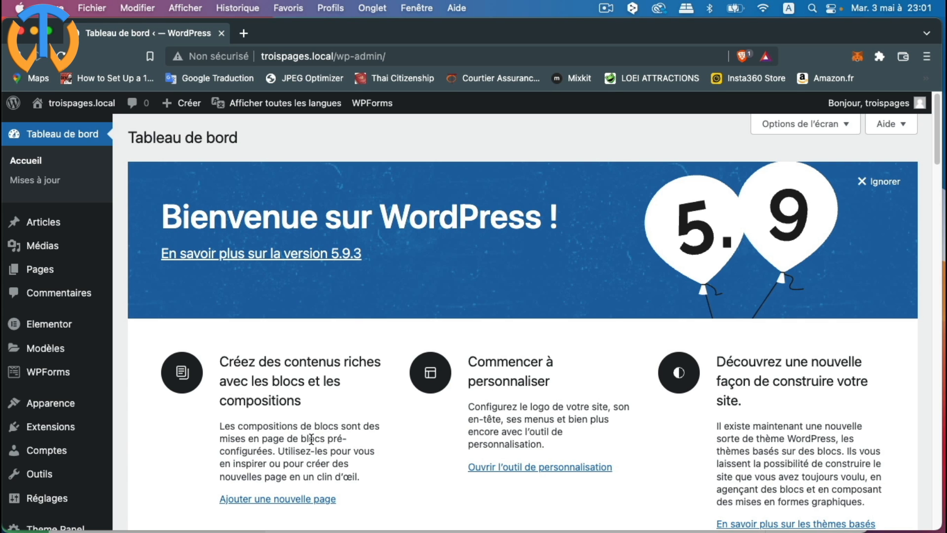
Rename the page "Accueil – English" as "Home" and update it
mouse_move(40, 268)
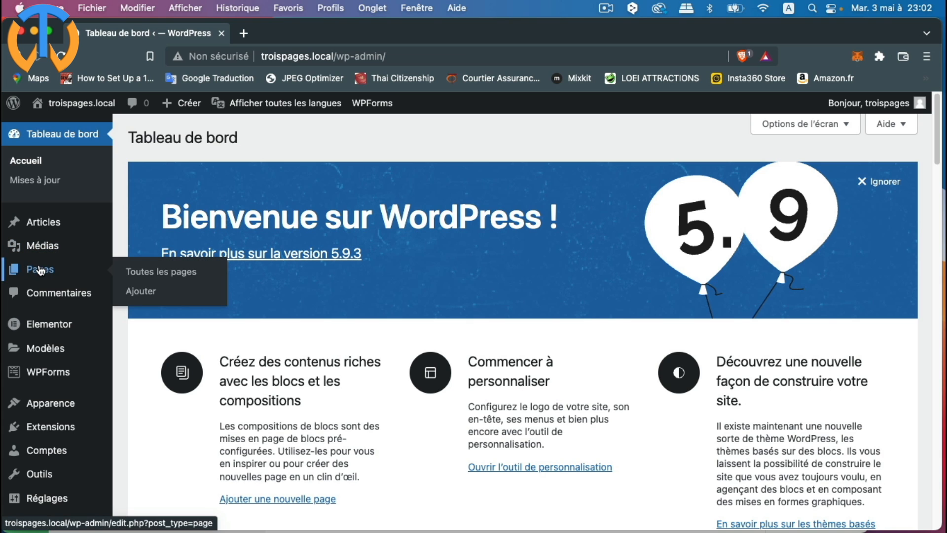
click(163, 281)
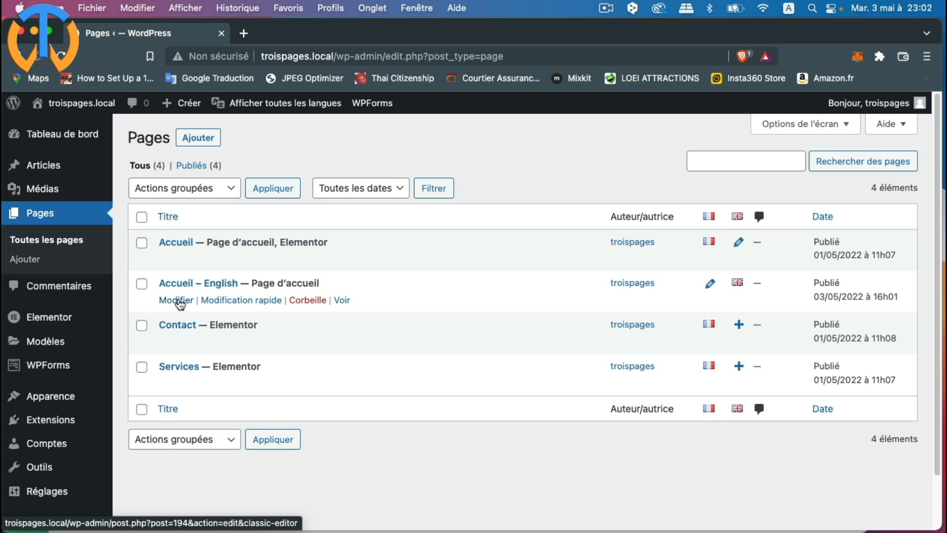
click(177, 301)
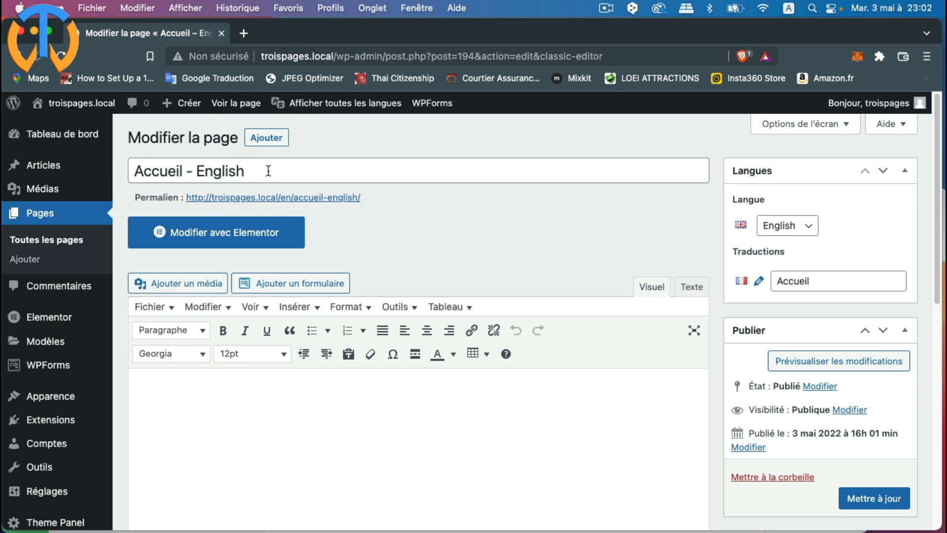
drag(245, 171, 103, 173)
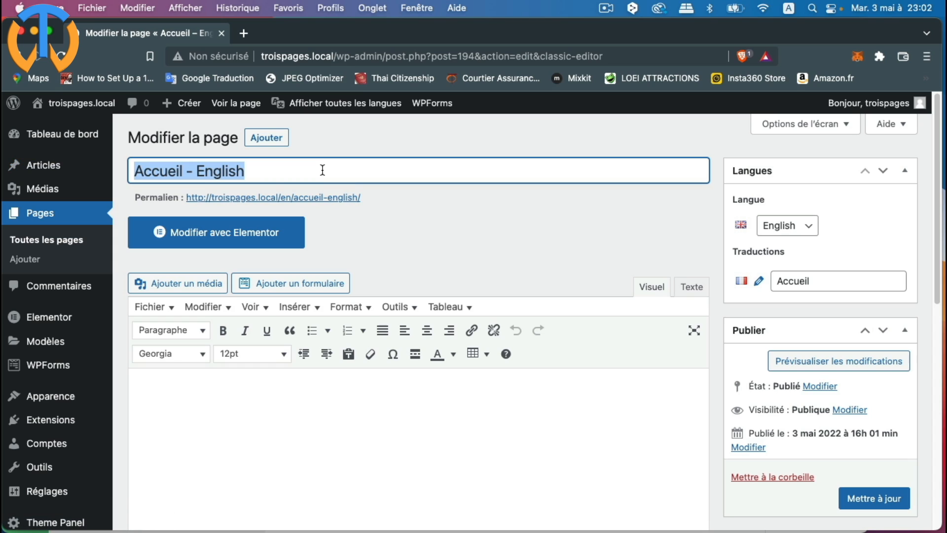
text(Home)
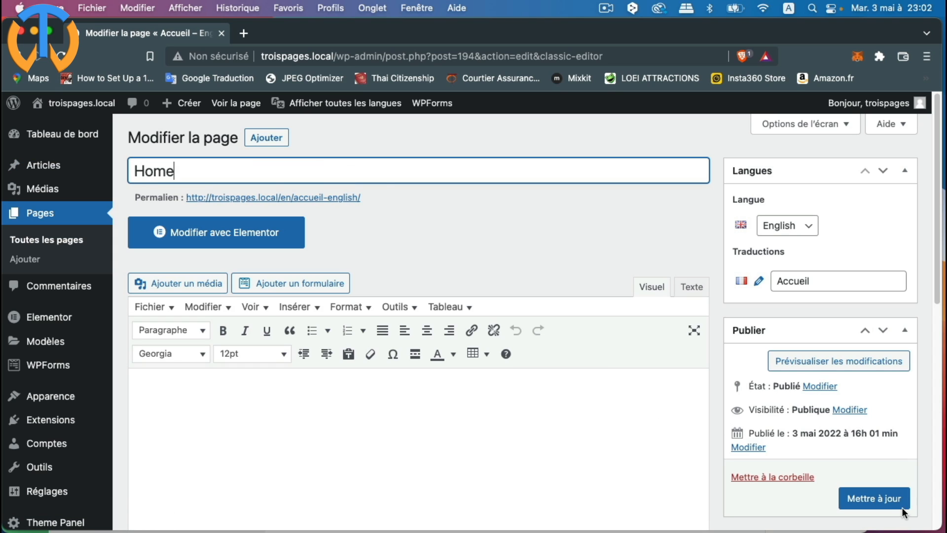
click(874, 501)
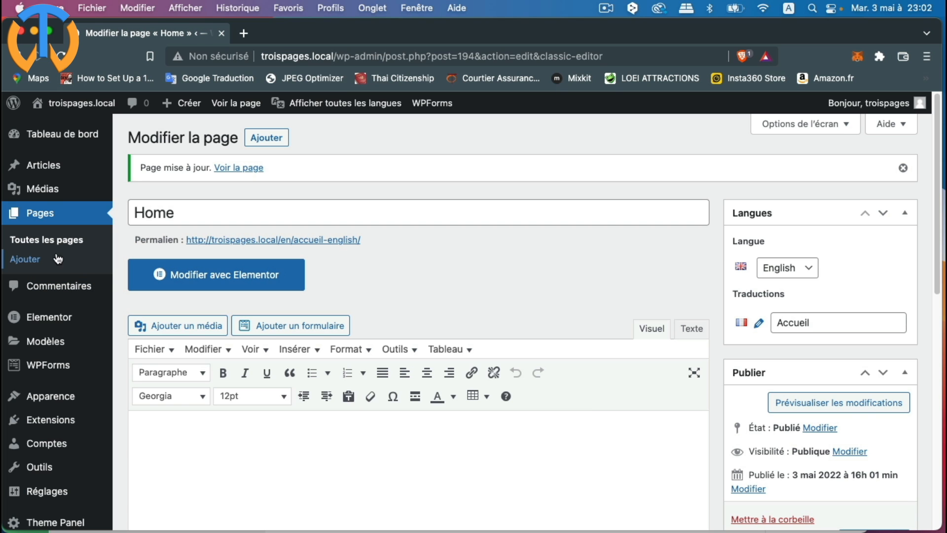
Add an English translation of the Contact page titled "Contact us" and publish it
click(37, 242)
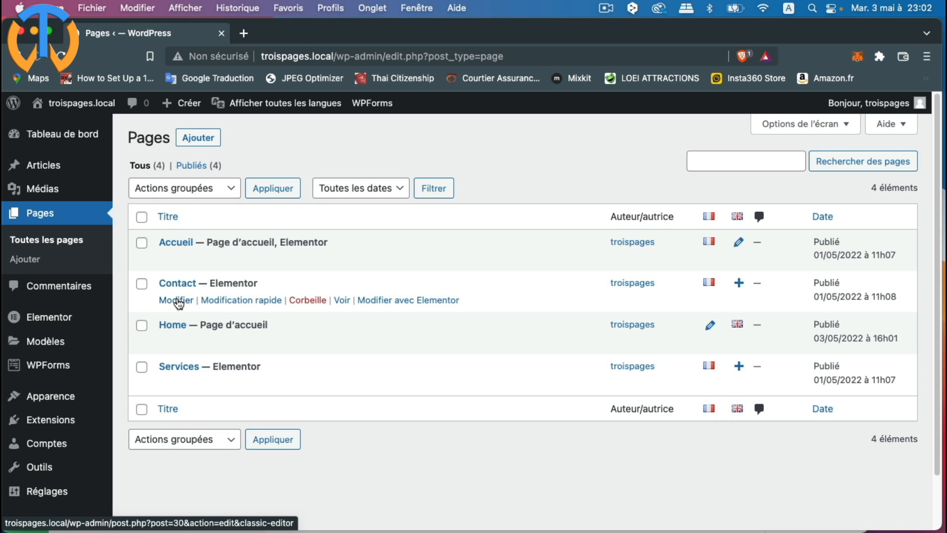
click(178, 301)
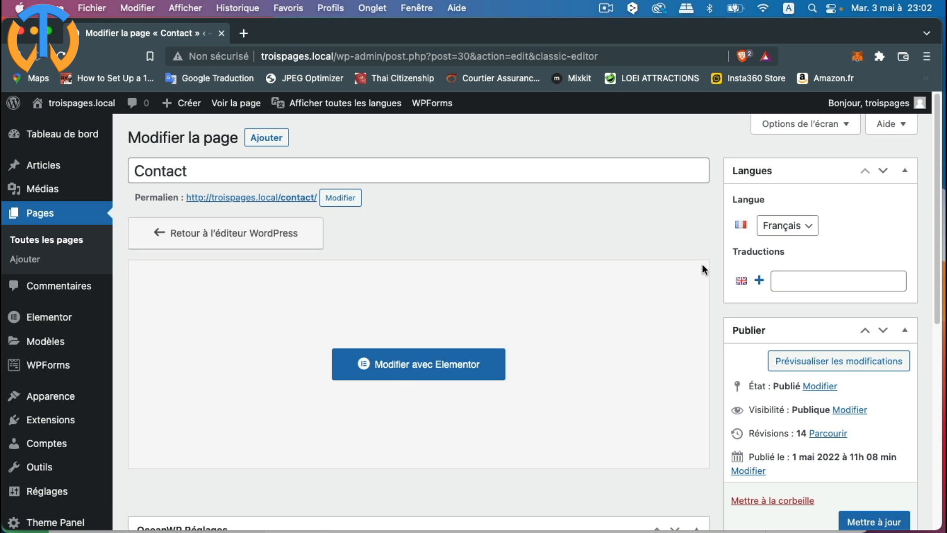
click(759, 282)
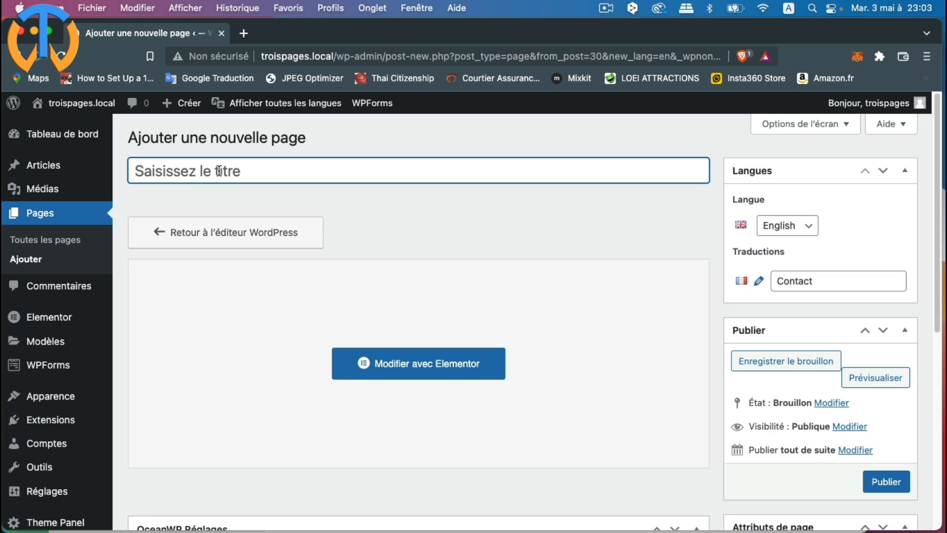
text(Contact)
text(us)
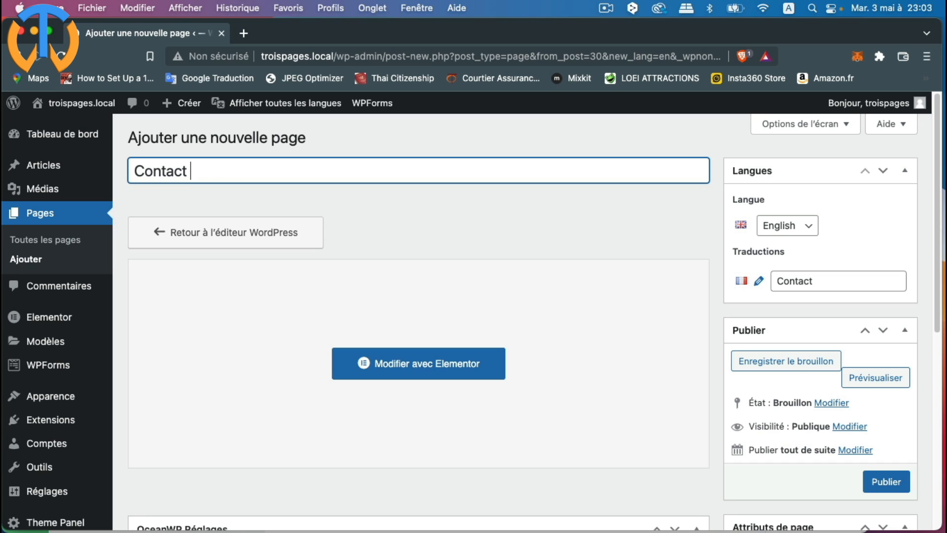
scroll(890, 335, down, 3)
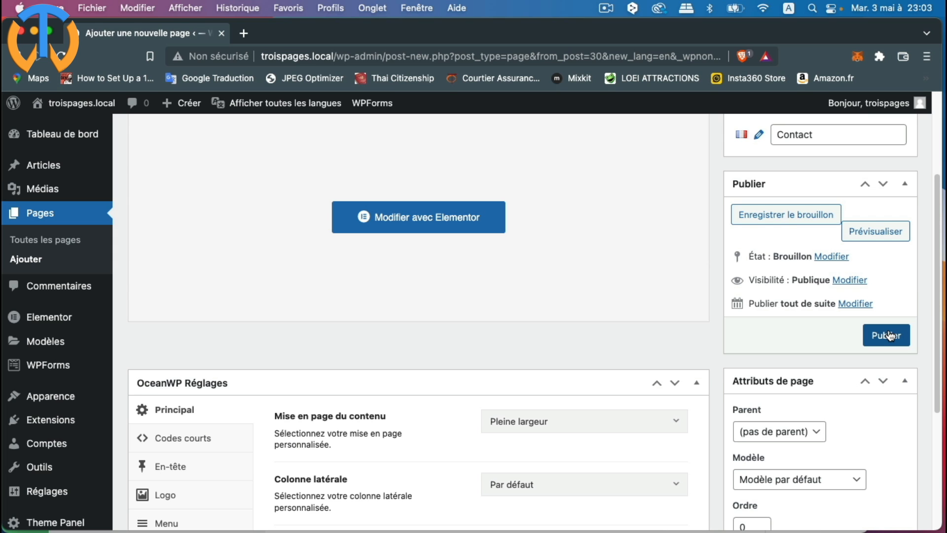
click(887, 335)
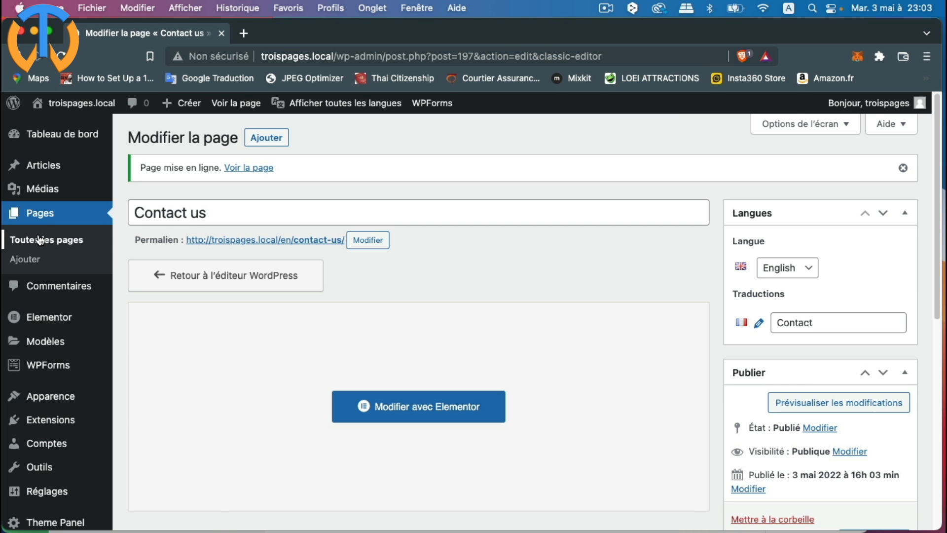
Add an English translation of the Services page titled "Our services" and publish it
click(39, 240)
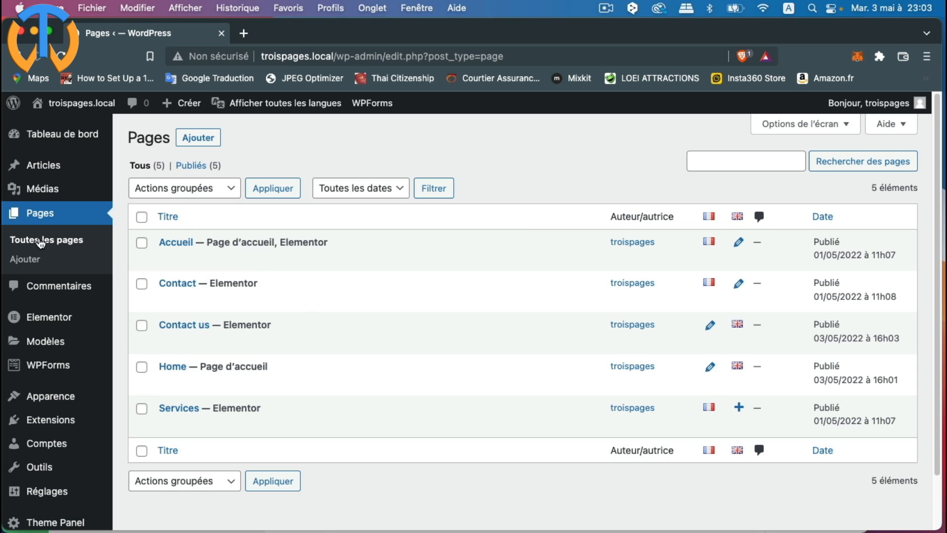
click(176, 426)
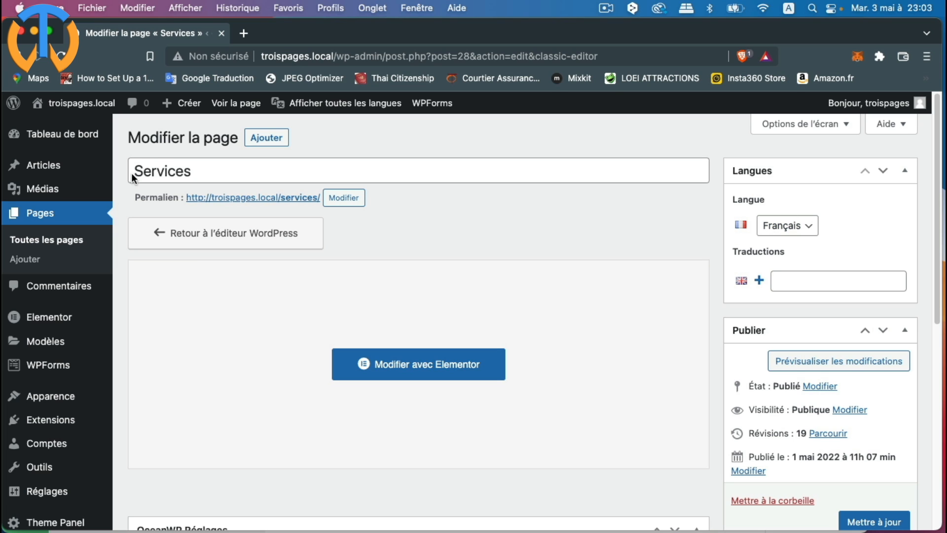
click(759, 281)
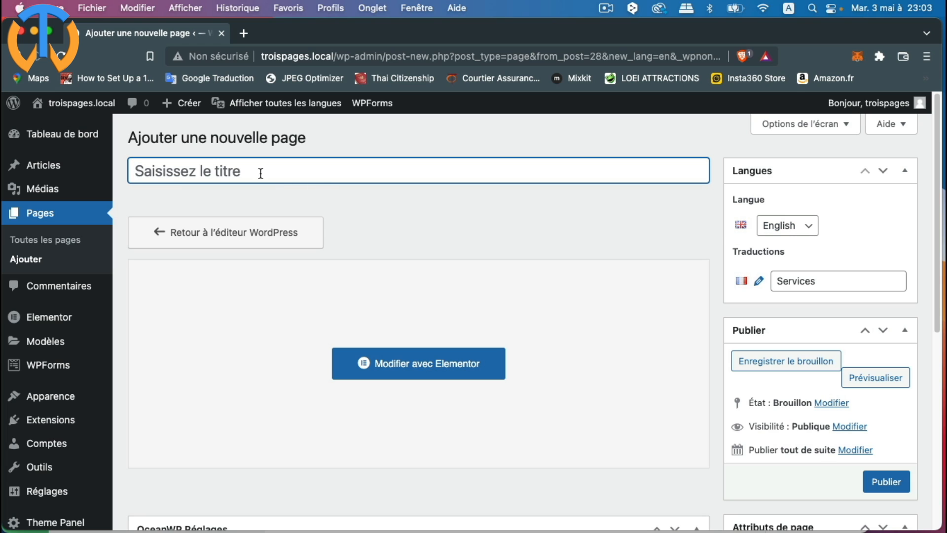
text(Ou)
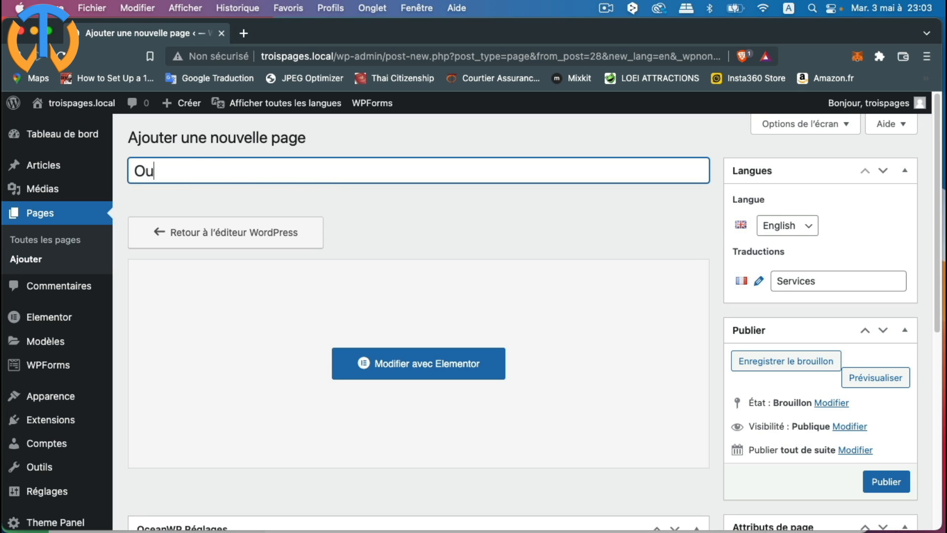
text(r services)
click(893, 481)
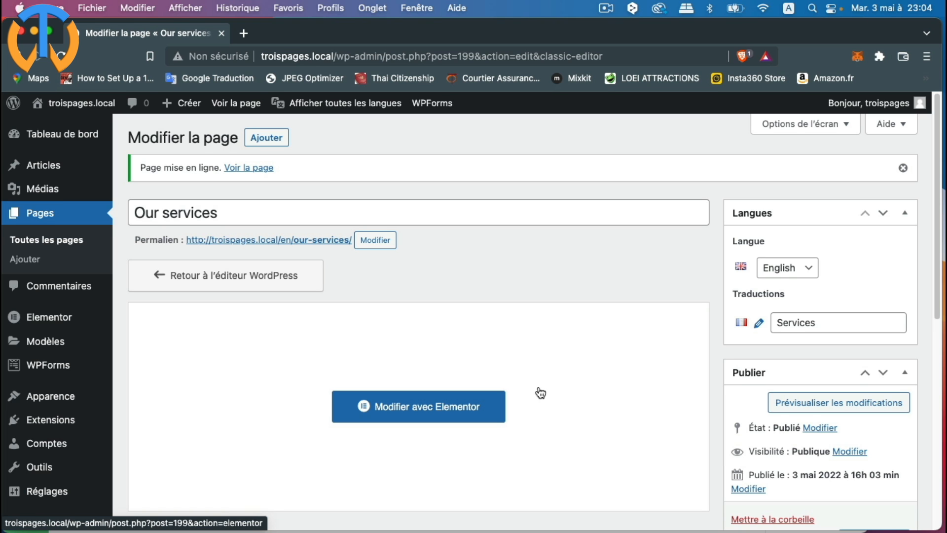
Examine the OceanWP settings of the "Our services" page, especially the title style and background image options
scroll(546, 393, down, 6)
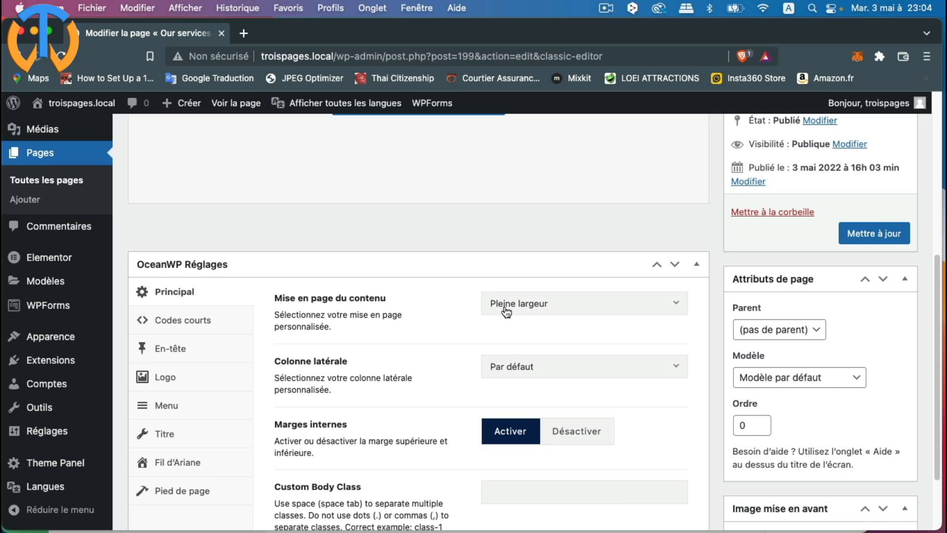
scroll(561, 320, down, 1)
scroll(560, 319, down, 1)
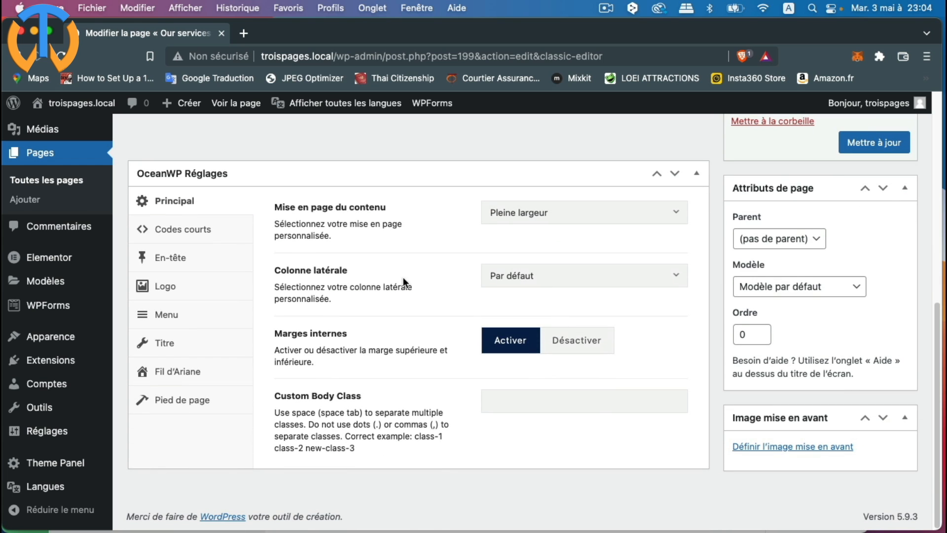
click(162, 344)
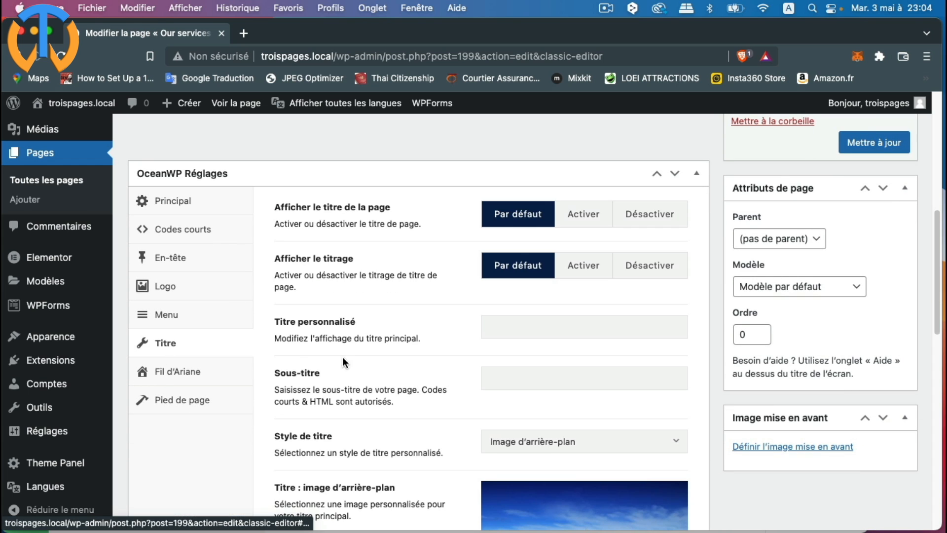
scroll(306, 356, down, 4)
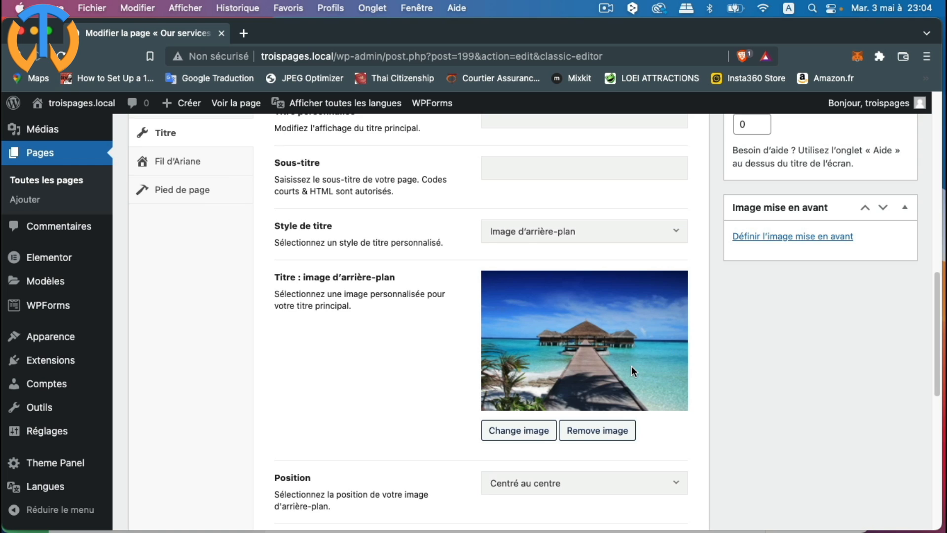
scroll(631, 366, down, 4)
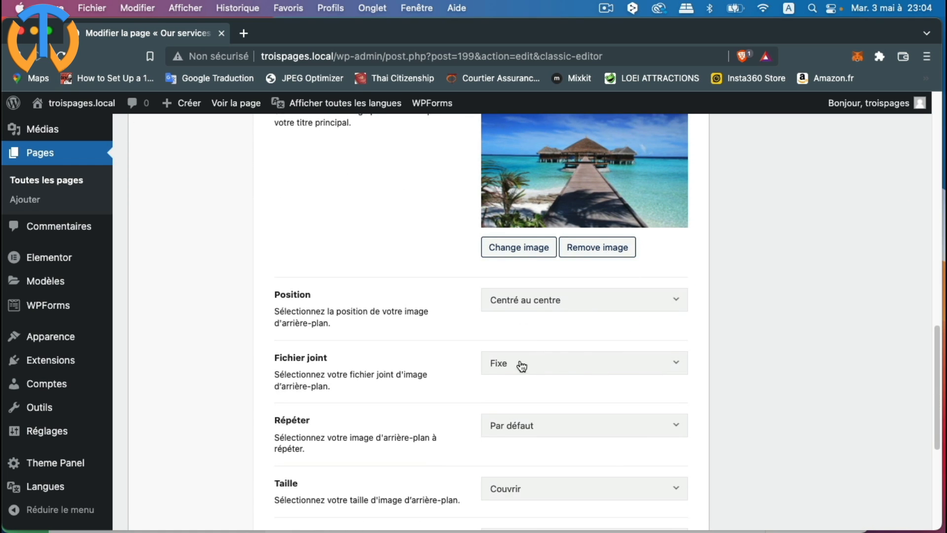
scroll(493, 426, down, 2)
scroll(531, 446, down, 2)
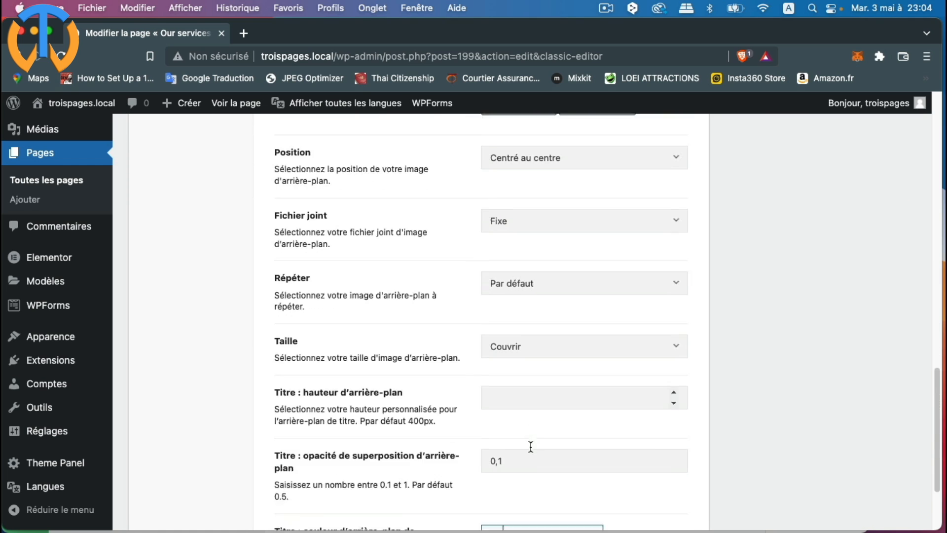
scroll(551, 444, up, 20)
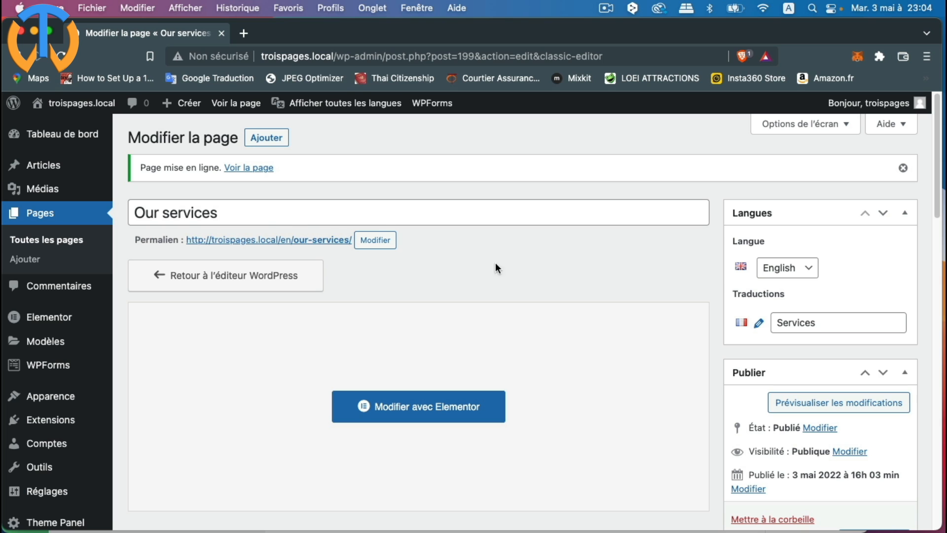
Open the "Our services" page in Elementor and review its banner, image and French text
click(415, 412)
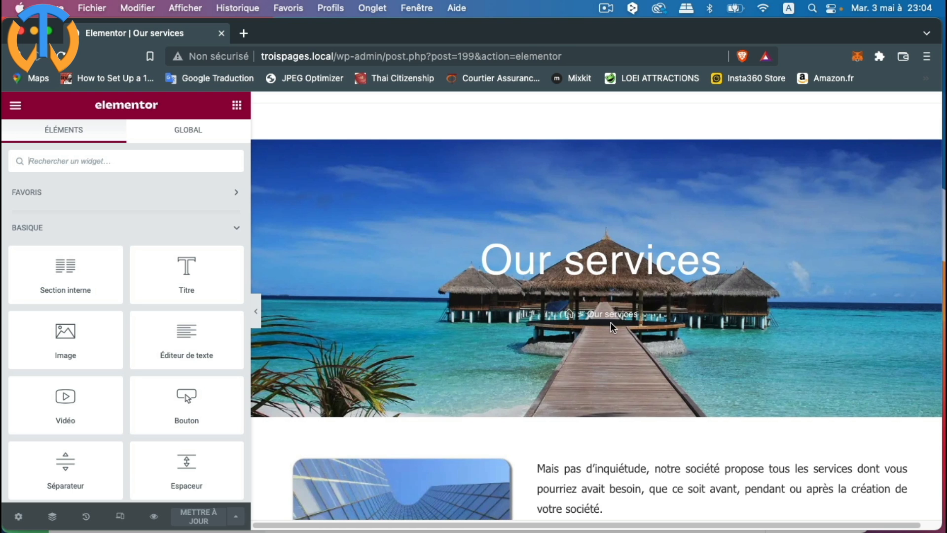
scroll(609, 320, down, 5)
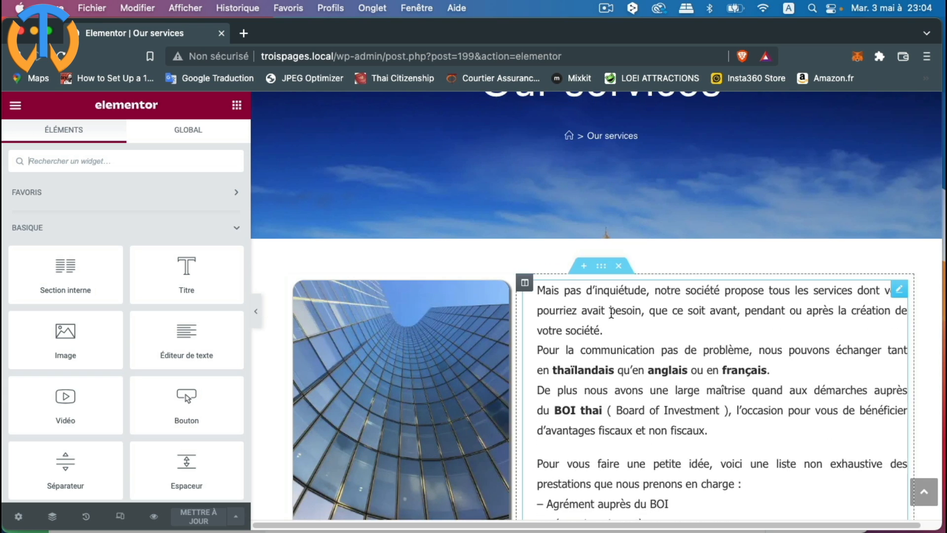
scroll(610, 312, down, 10)
scroll(612, 317, up, 15)
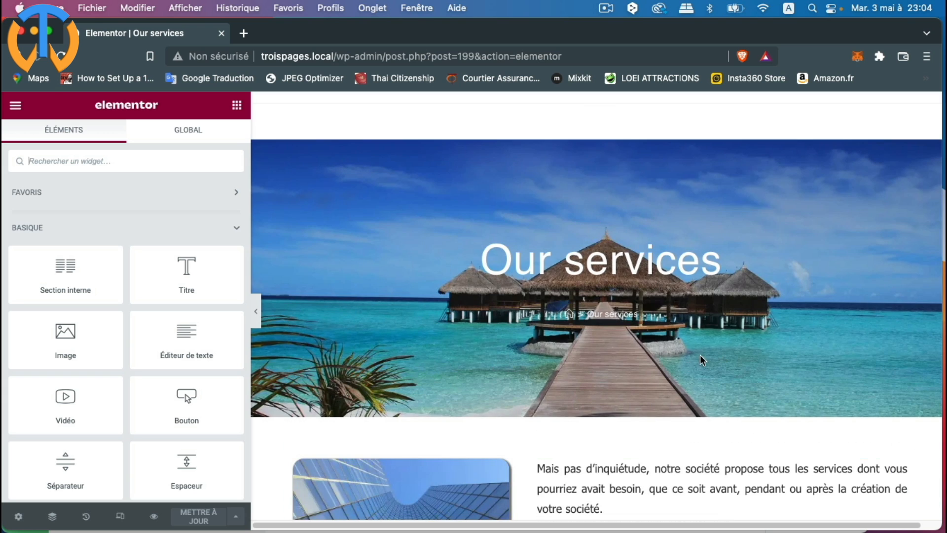
scroll(649, 354, down, 4)
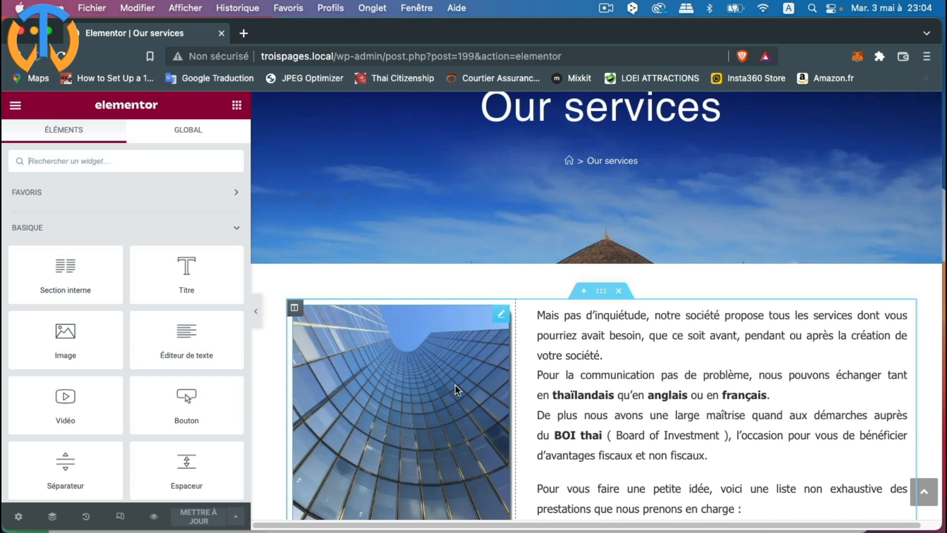
scroll(627, 389, down, 6)
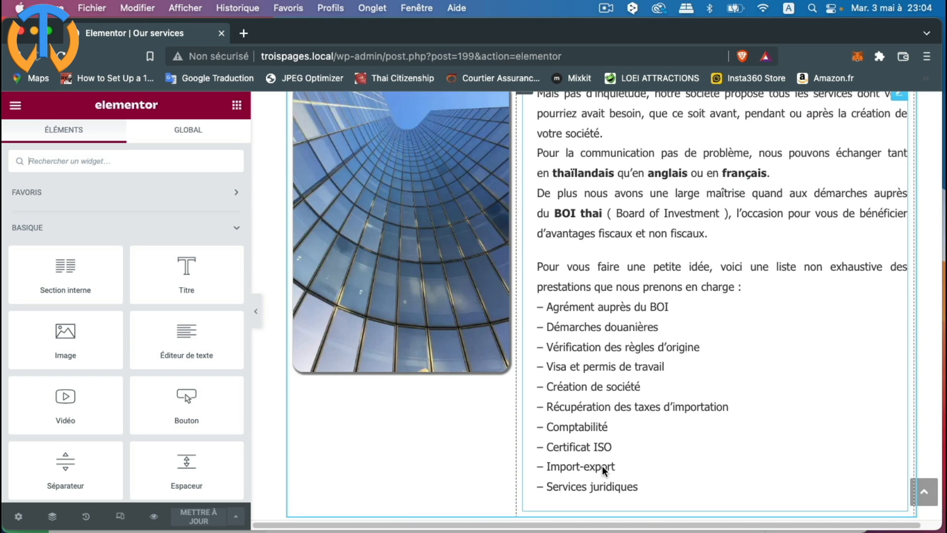
scroll(604, 468, down, 5)
scroll(603, 466, up, 5)
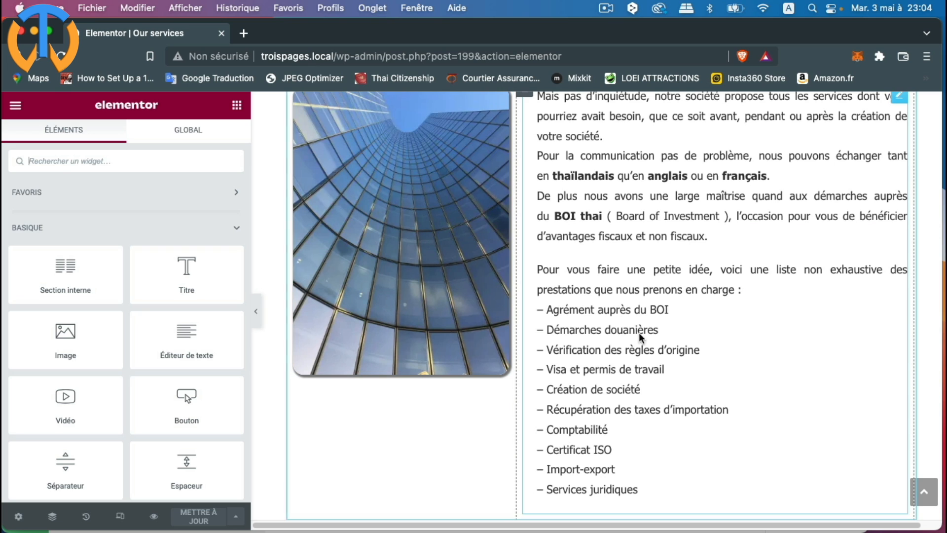
scroll(730, 289, up, 1)
scroll(730, 286, up, 2)
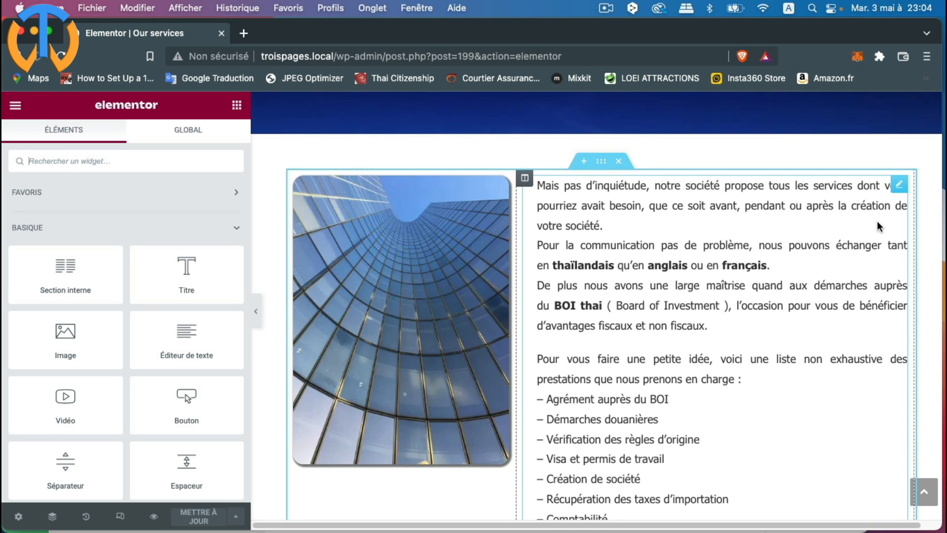
Open the services text block for editing, widen the editing area and copy all of its French text
click(899, 186)
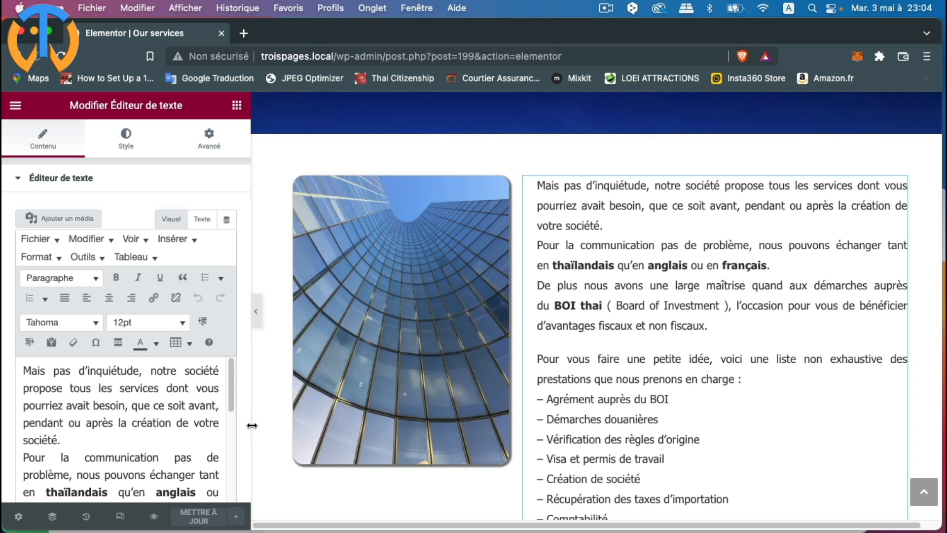
drag(251, 425, 376, 425)
scroll(299, 434, down, 5)
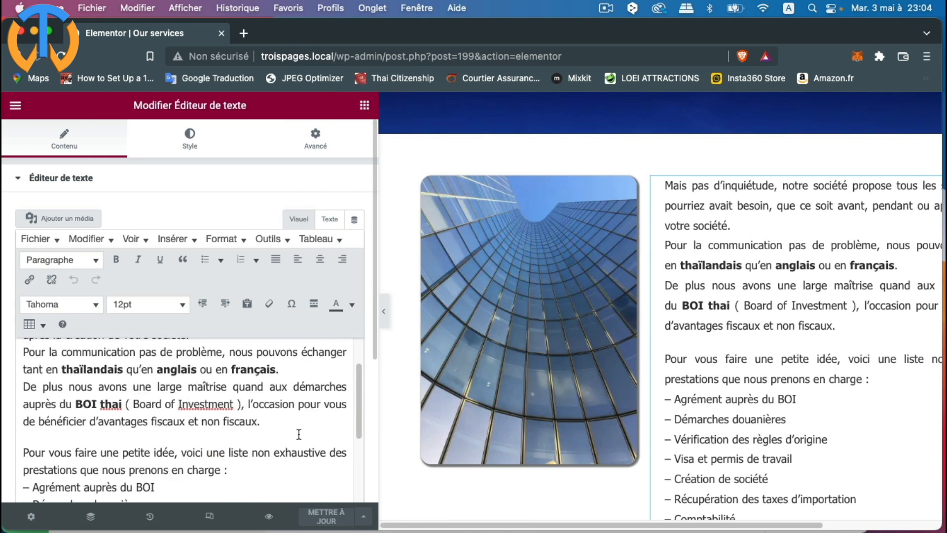
key(super+a)
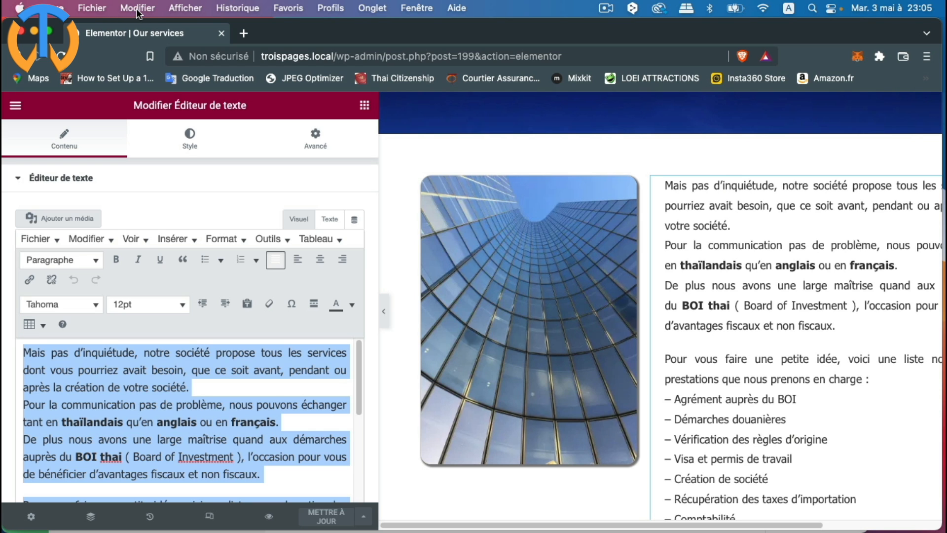
click(138, 9)
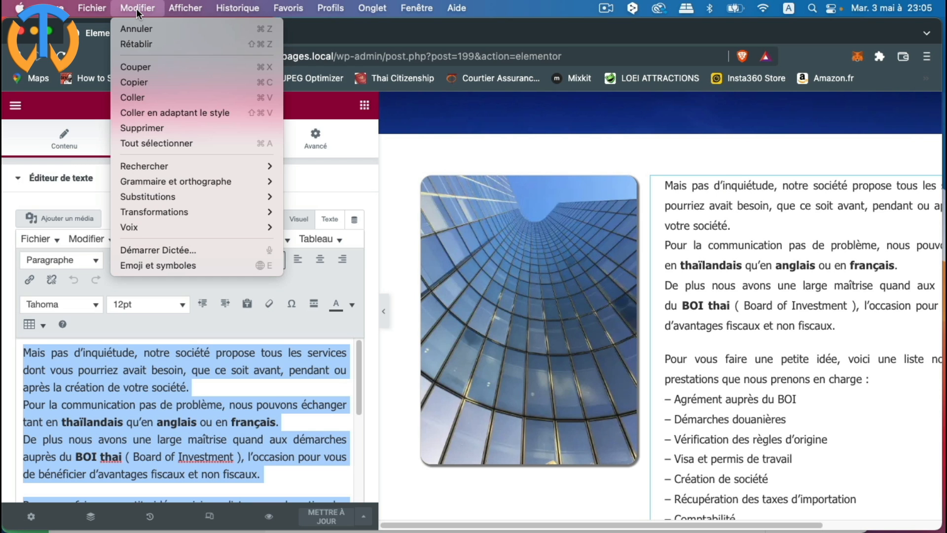
click(142, 83)
Switch to DeepL, translate the copied French text into English (USA) and copy the translation
click(633, 8)
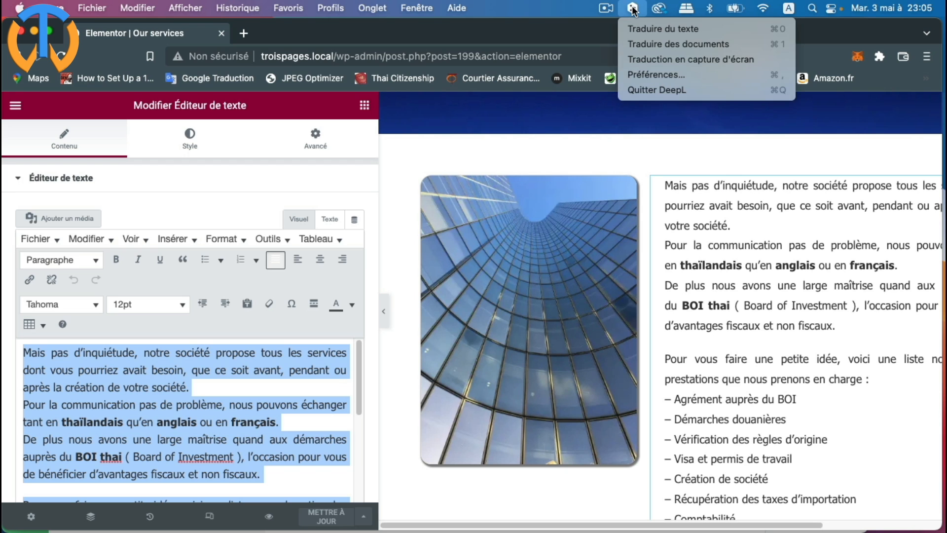
click(642, 31)
right_click(161, 108)
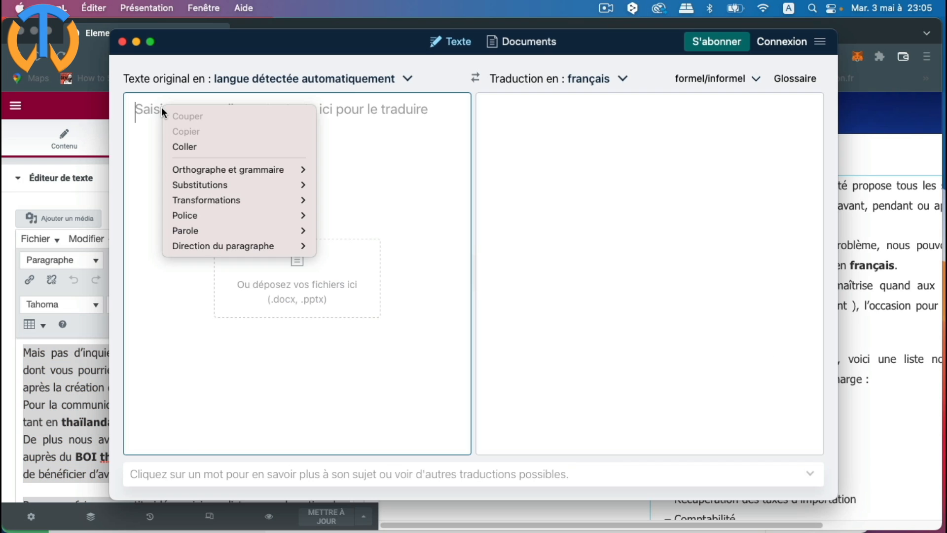
click(194, 145)
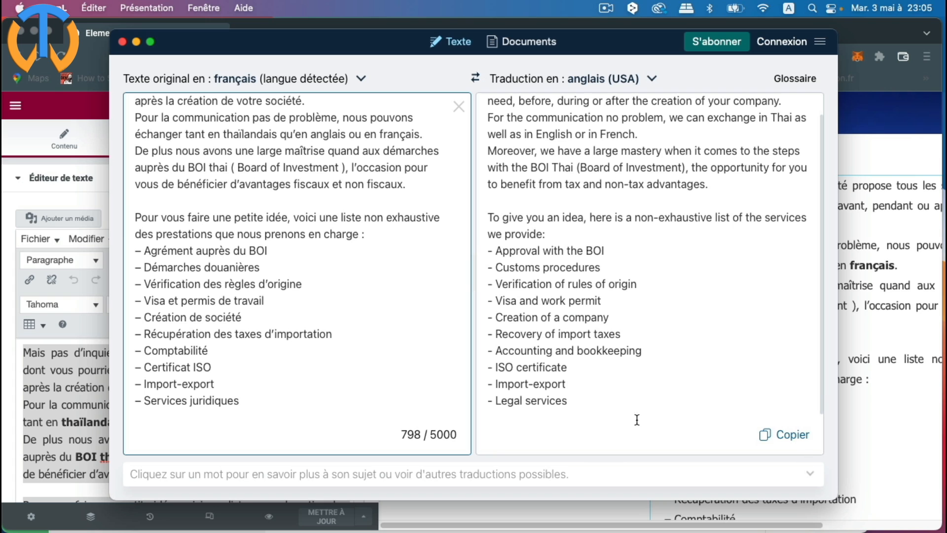
click(768, 435)
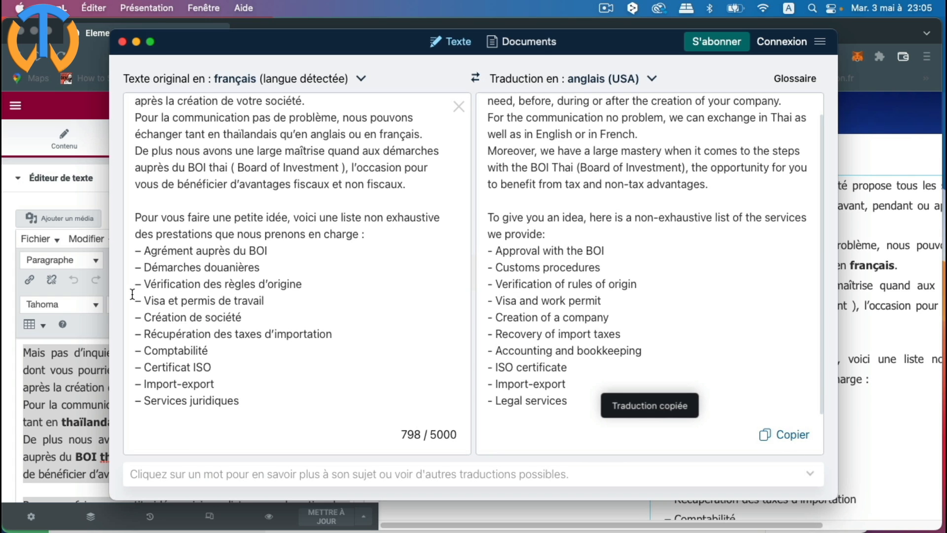
click(122, 39)
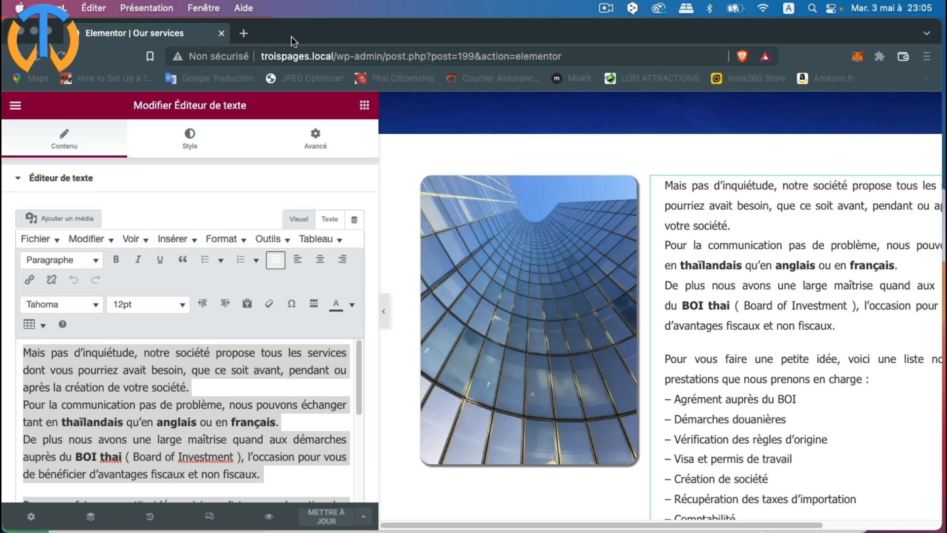
Switch back to Elementor and replace the selected French services text with the copied English translation
click(303, 24)
click(138, 8)
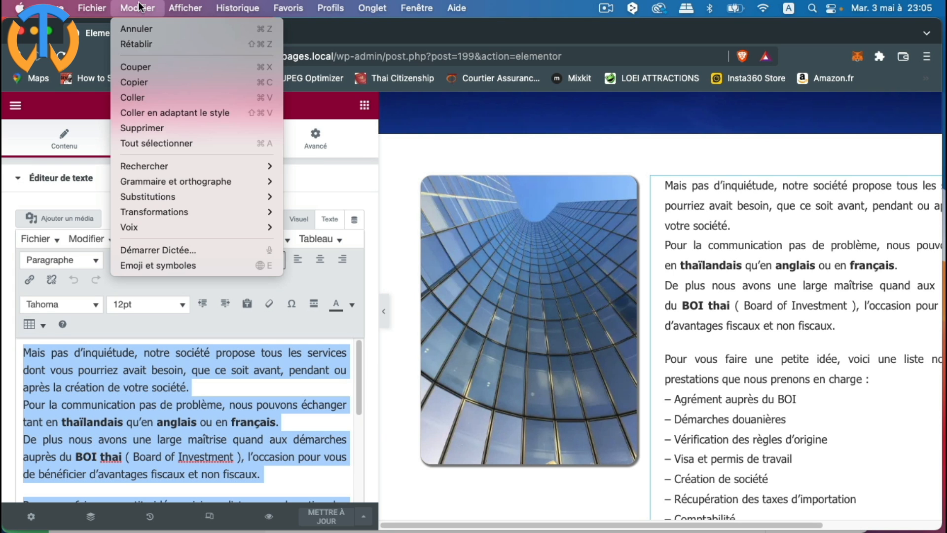
click(141, 94)
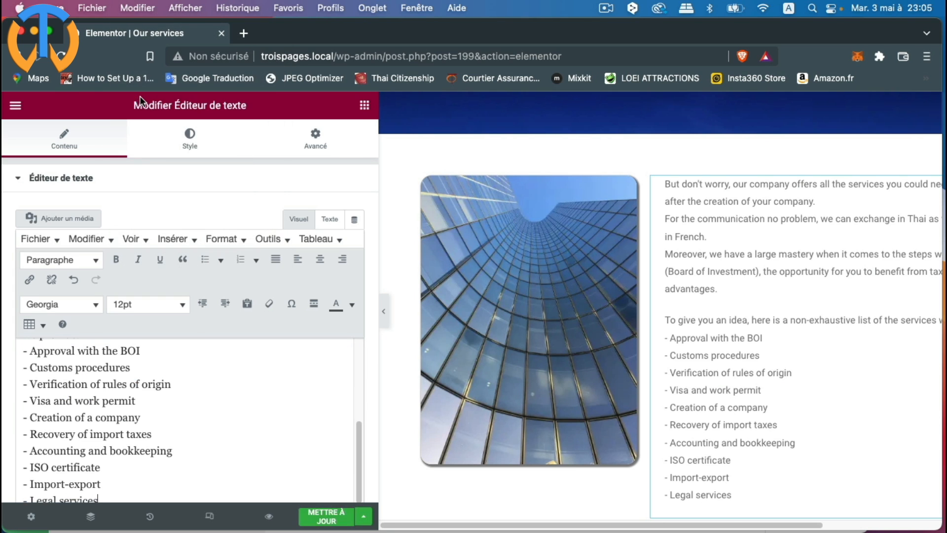
scroll(173, 440, down, 1)
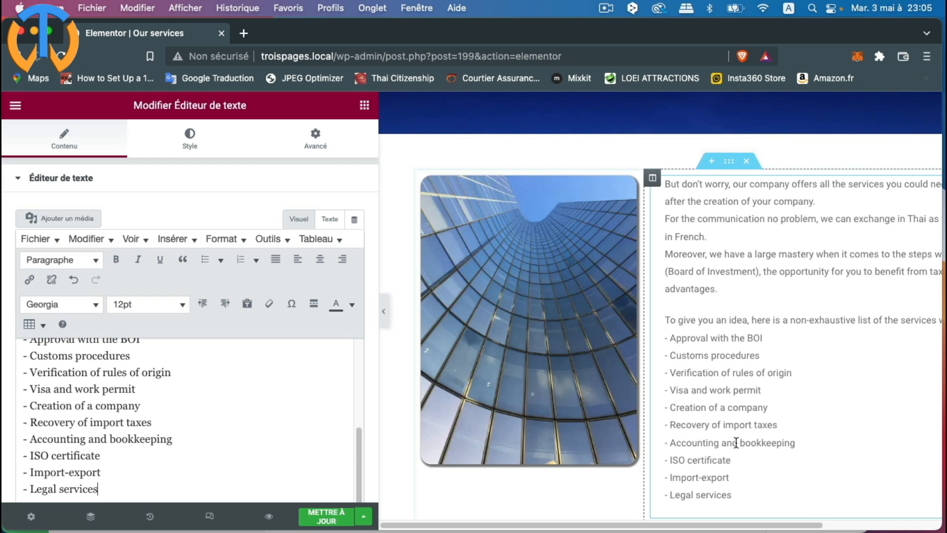
Format the entire English services text as Tahoma, 12pt, very dark grey and justified
drag(113, 492, 2, 252)
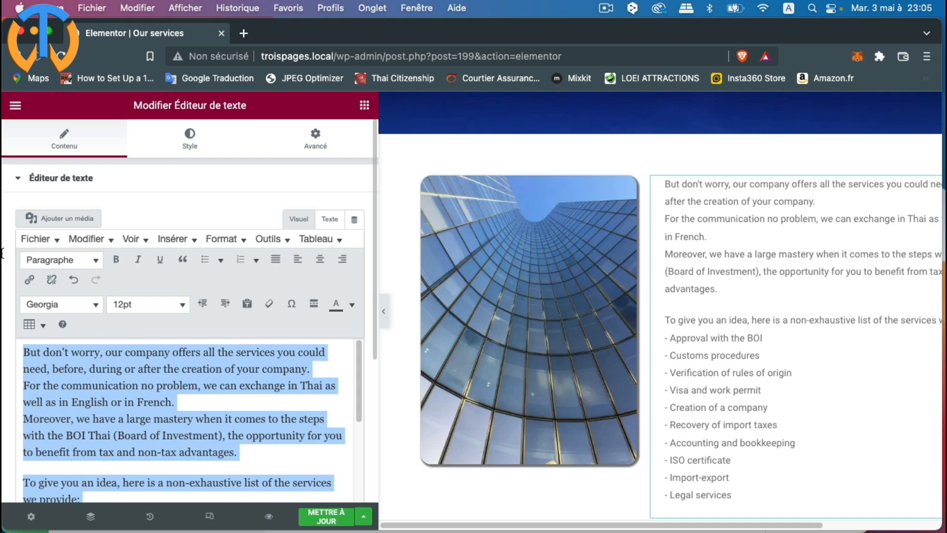
click(55, 305)
click(56, 395)
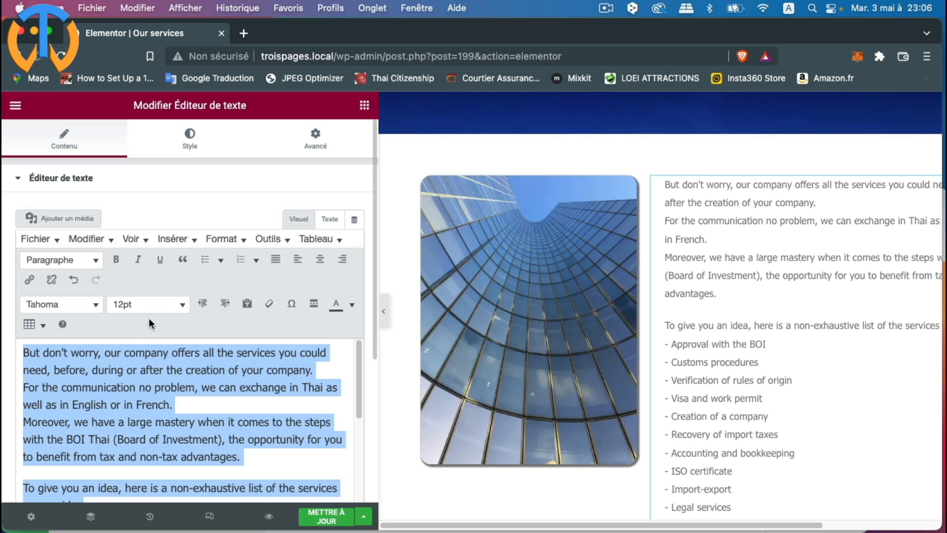
click(150, 308)
click(140, 368)
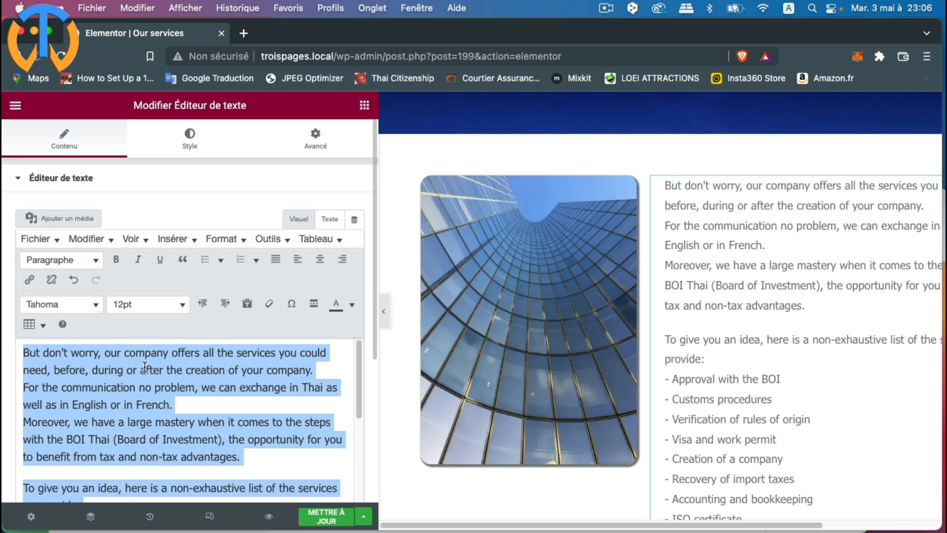
click(351, 305)
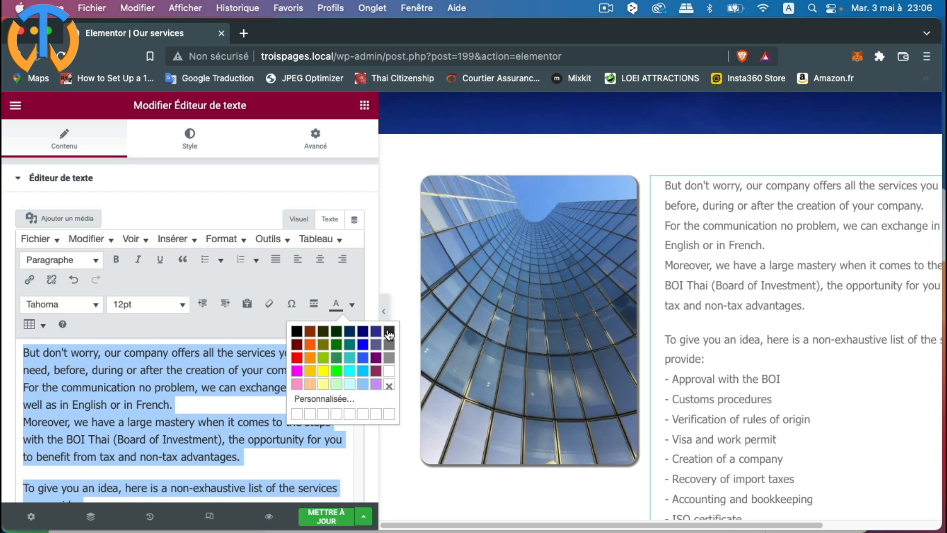
click(389, 333)
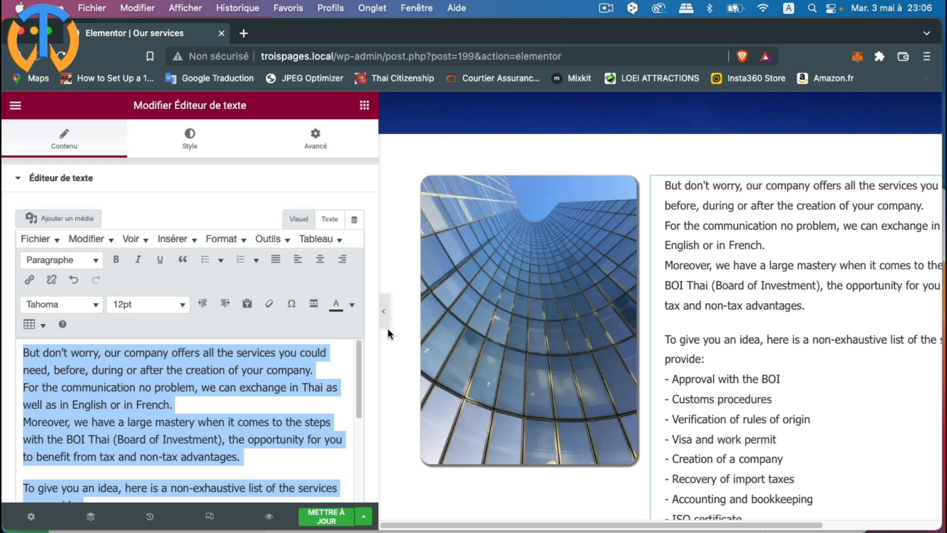
click(277, 262)
Check the translated "Our services" page from its list to its banner, publish the update and narrow the editing area
scroll(836, 443, down, 1)
scroll(835, 443, down, 9)
scroll(777, 363, up, 5)
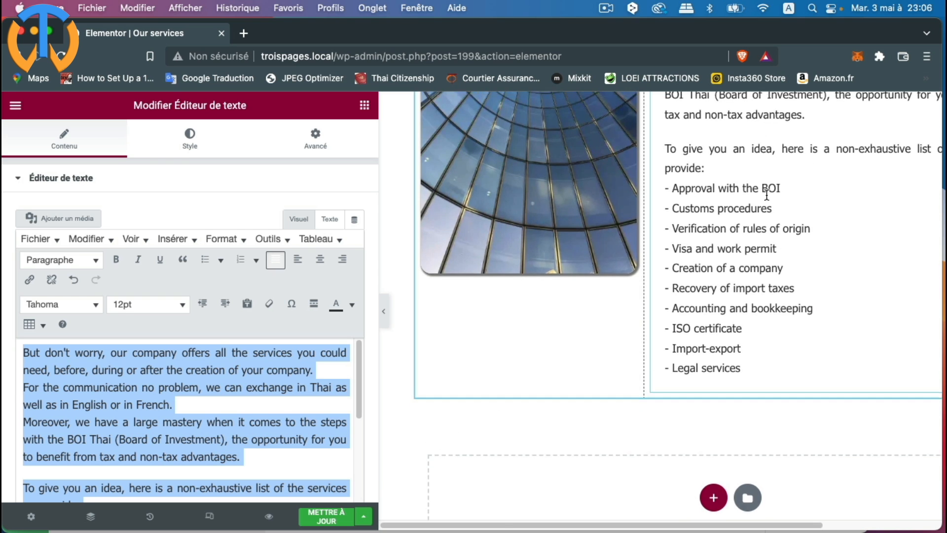
scroll(764, 190, up, 8)
scroll(458, 432, down, 1)
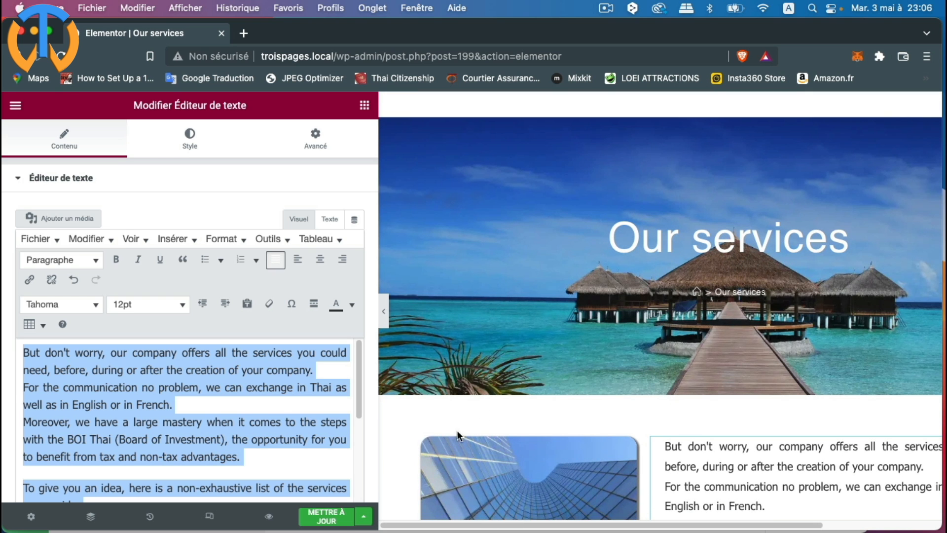
click(331, 522)
drag(378, 450, 252, 434)
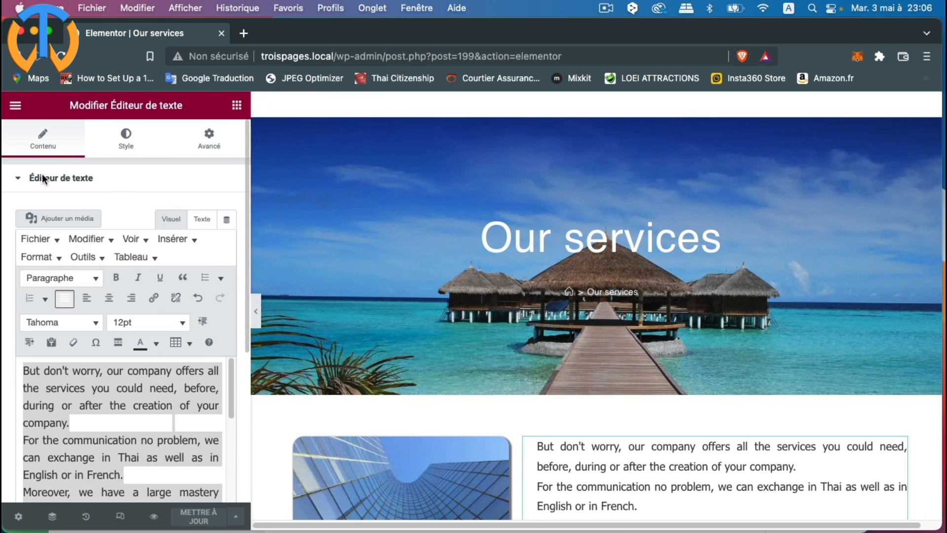
Leave Elementor for the WordPress editor and open the English "Home" page for editing from the list of all pages
click(15, 105)
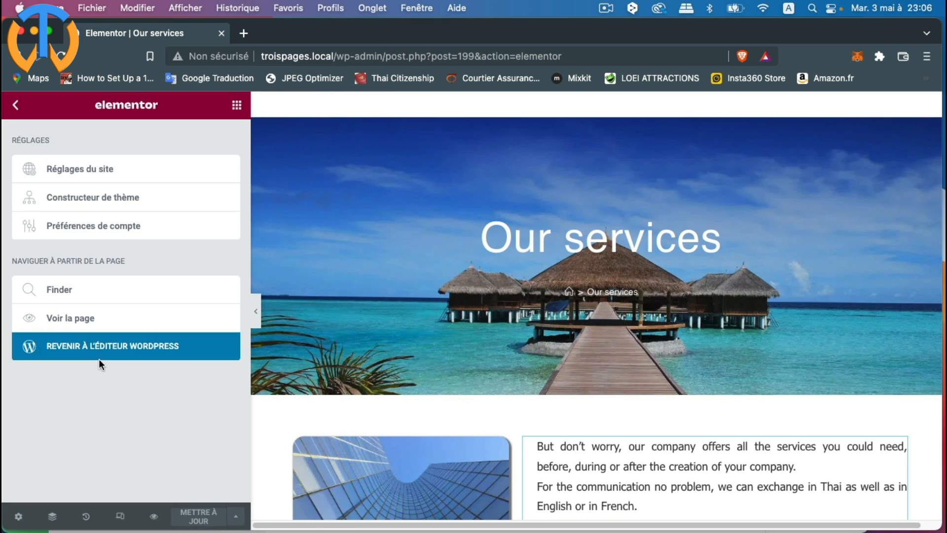
click(112, 351)
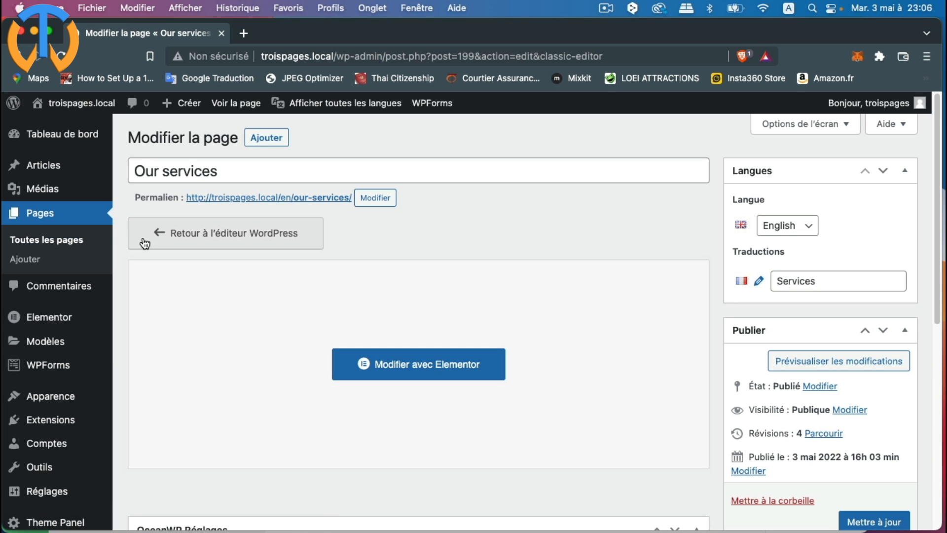
click(75, 241)
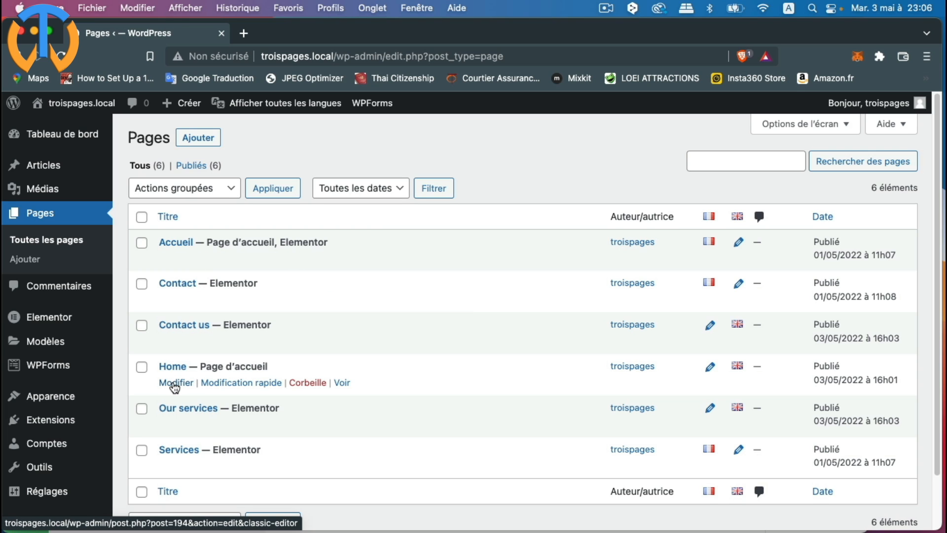
click(174, 383)
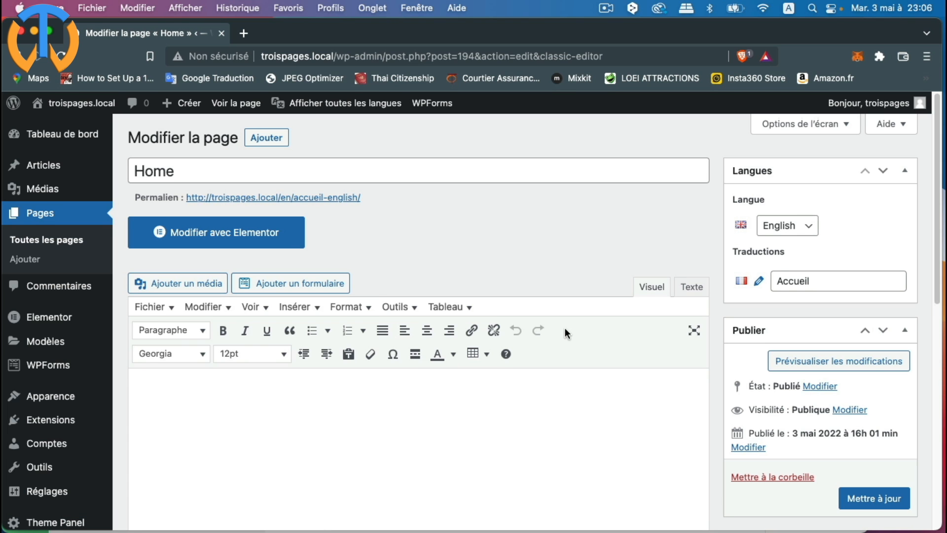
Set the Home page's content layout (Mise en page du contenu) to "Pleine largeur" in the OceanWP settings
scroll(565, 328, down, 7)
scroll(566, 335, up, 8)
scroll(560, 395, down, 3)
scroll(560, 395, down, 7)
scroll(560, 392, up, 2)
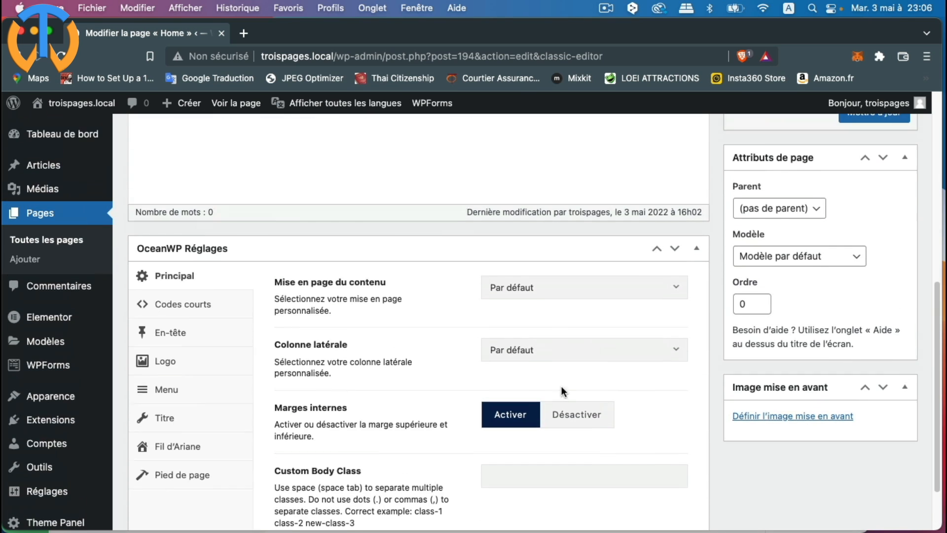
click(561, 296)
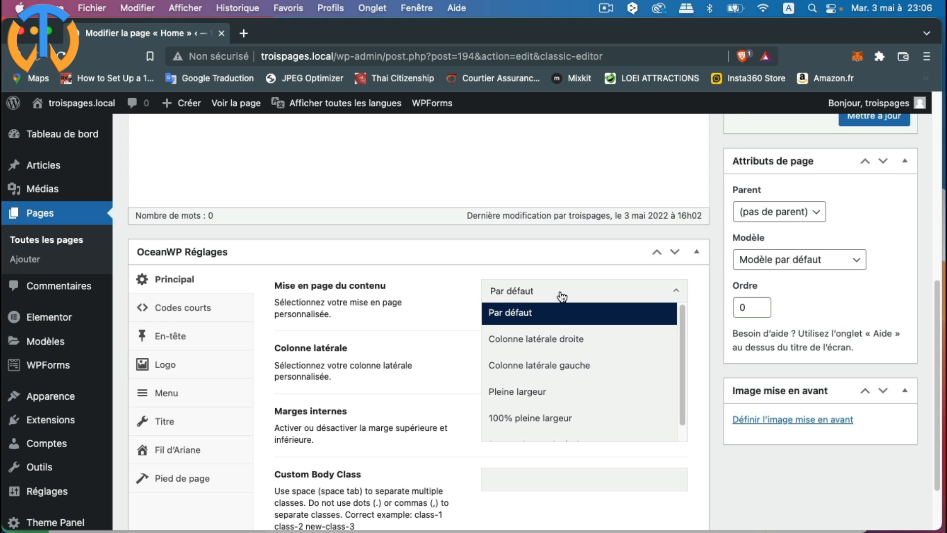
click(557, 389)
scroll(410, 345, down, 2)
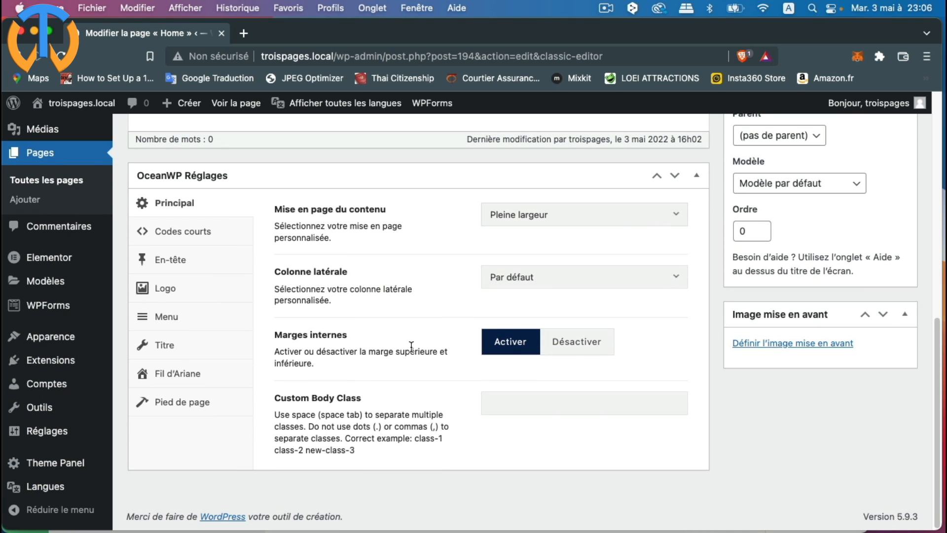
Set the Home page's title style (Style de titre) to "Image d'arrière-plan" in the OceanWP title settings
click(209, 350)
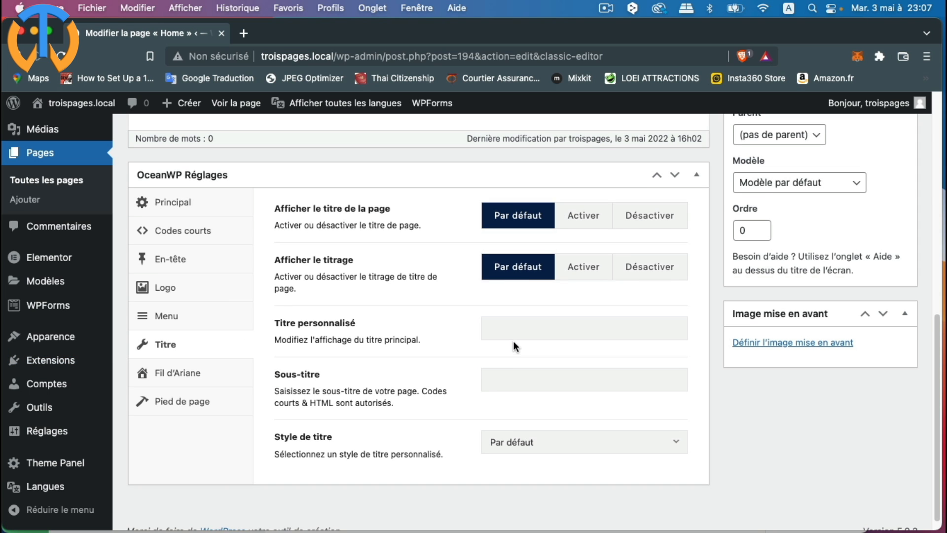
scroll(513, 340, down, 1)
click(602, 425)
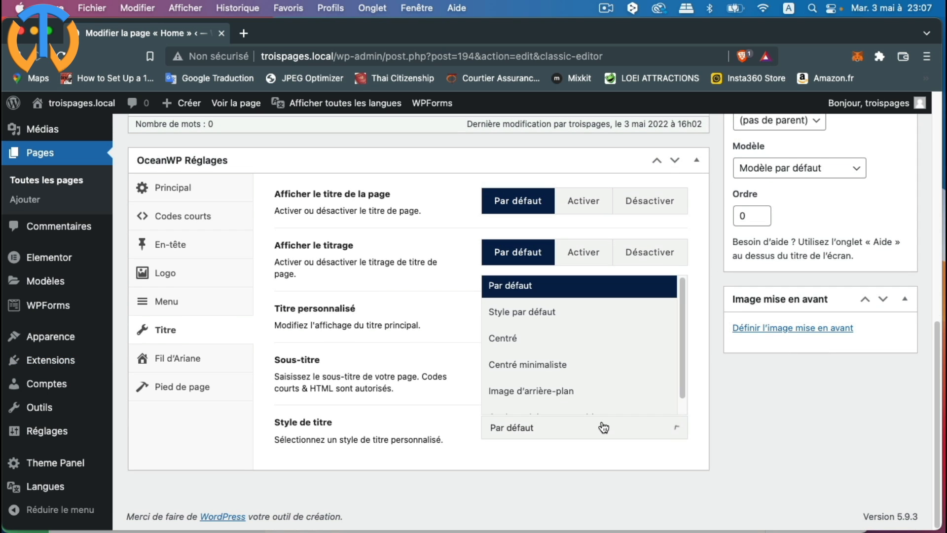
click(572, 390)
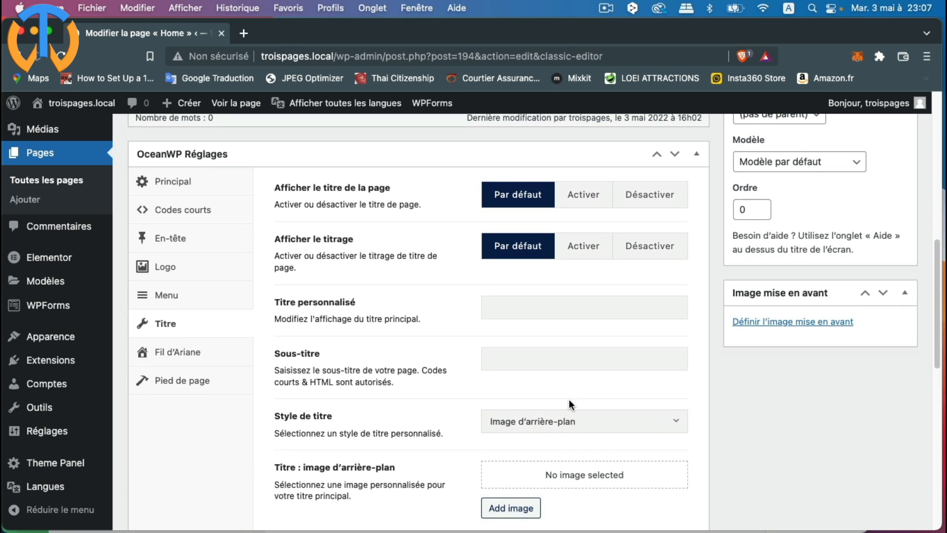
Start a file upload for the title background image and browse to the "en" folder inside "rushes website" > "photos"
scroll(570, 399, down, 5)
click(511, 312)
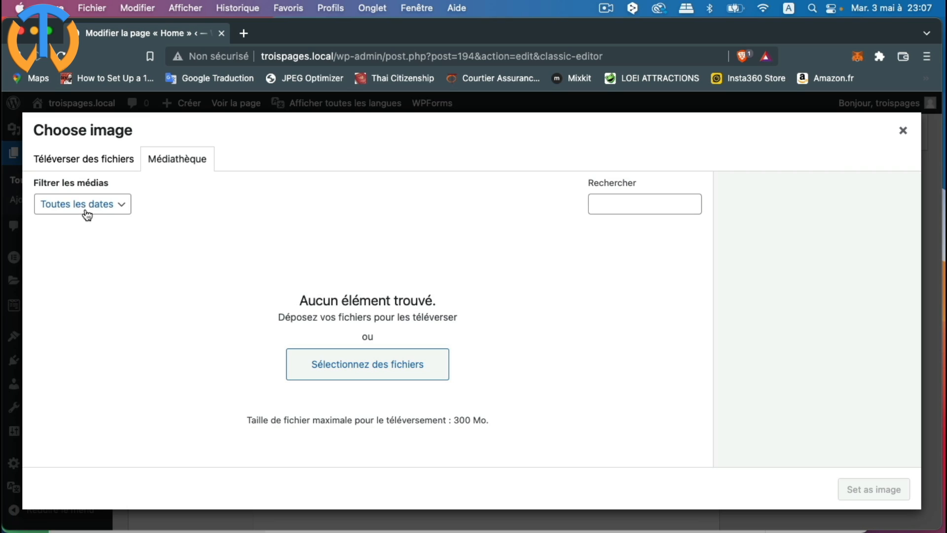
click(90, 161)
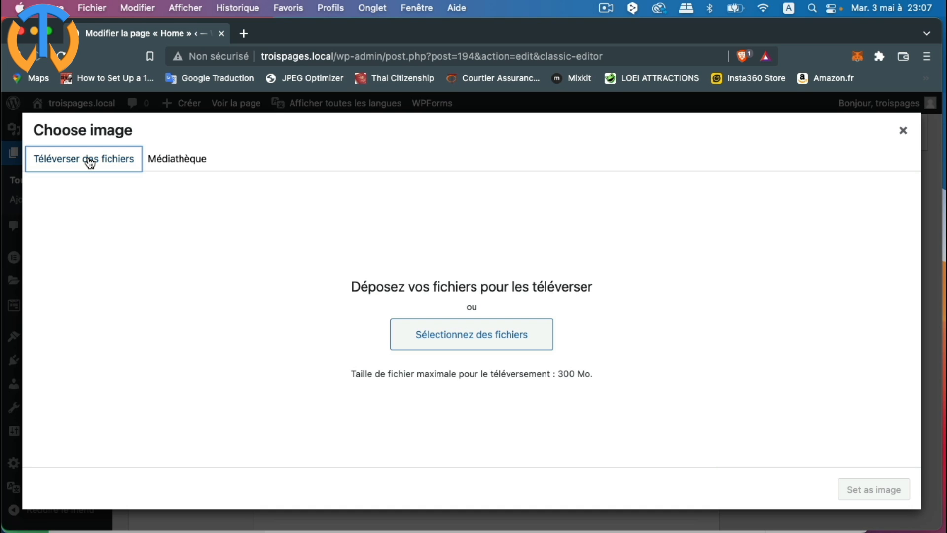
click(442, 336)
click(393, 344)
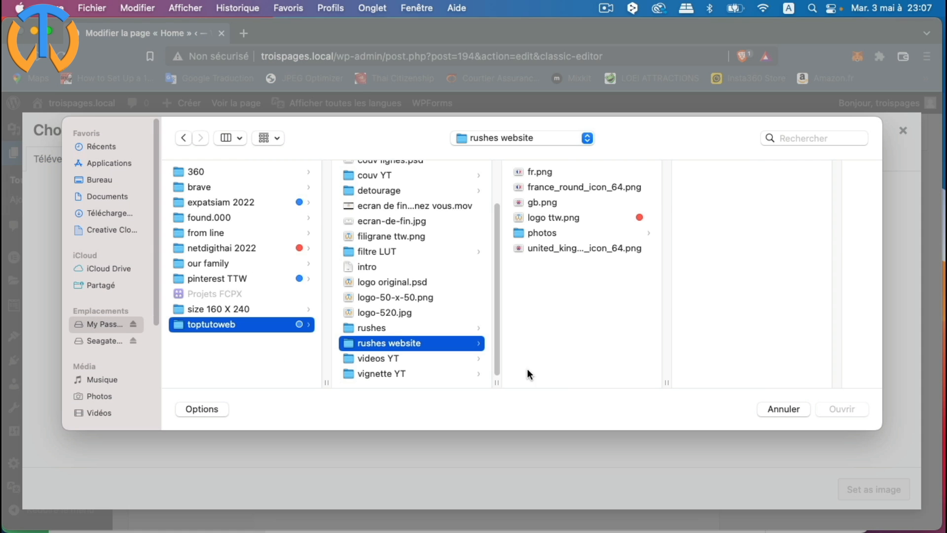
click(557, 232)
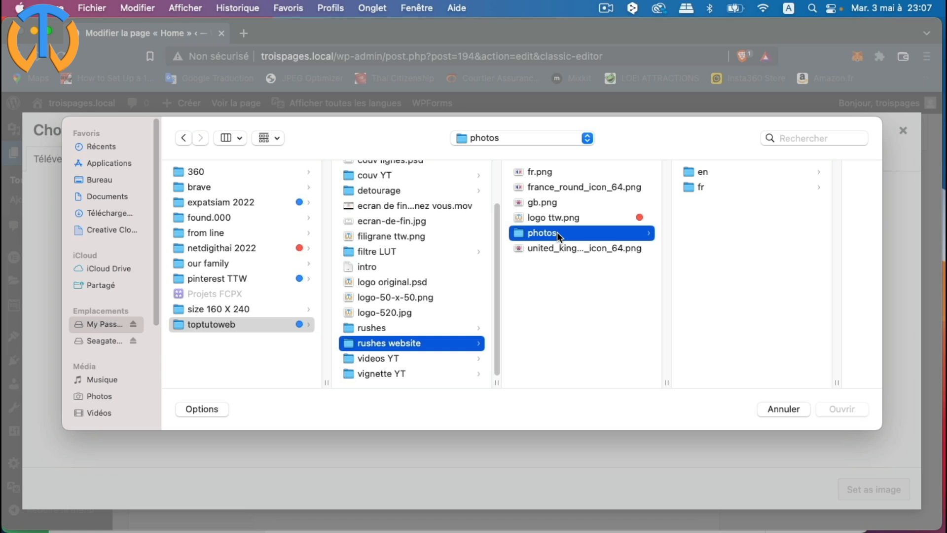
click(700, 186)
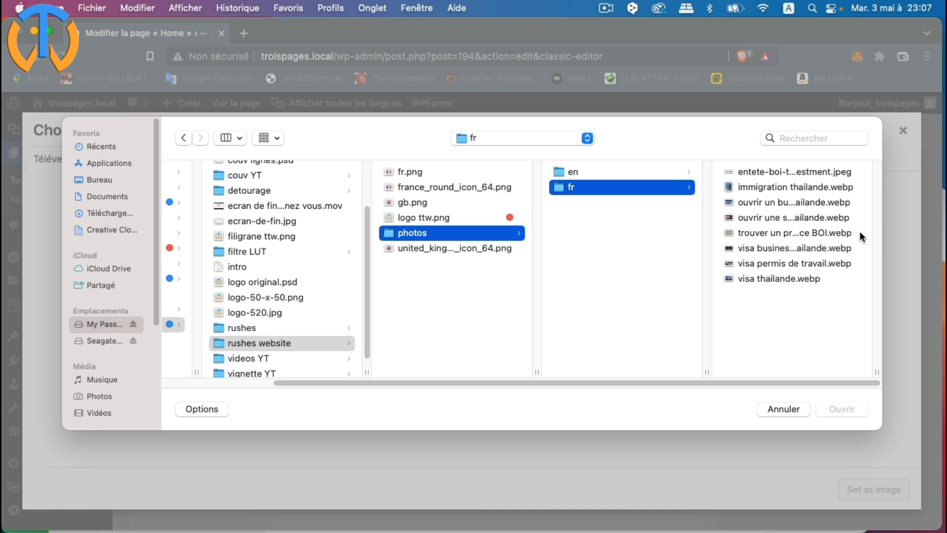
click(585, 172)
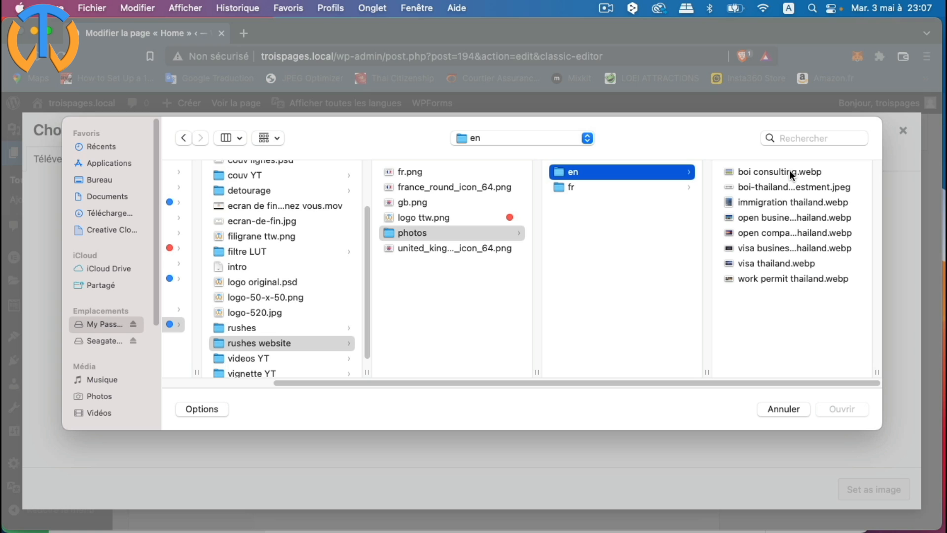
Preview the English photos, upload "open company thailand.webp" and set it as the title background image
click(763, 173)
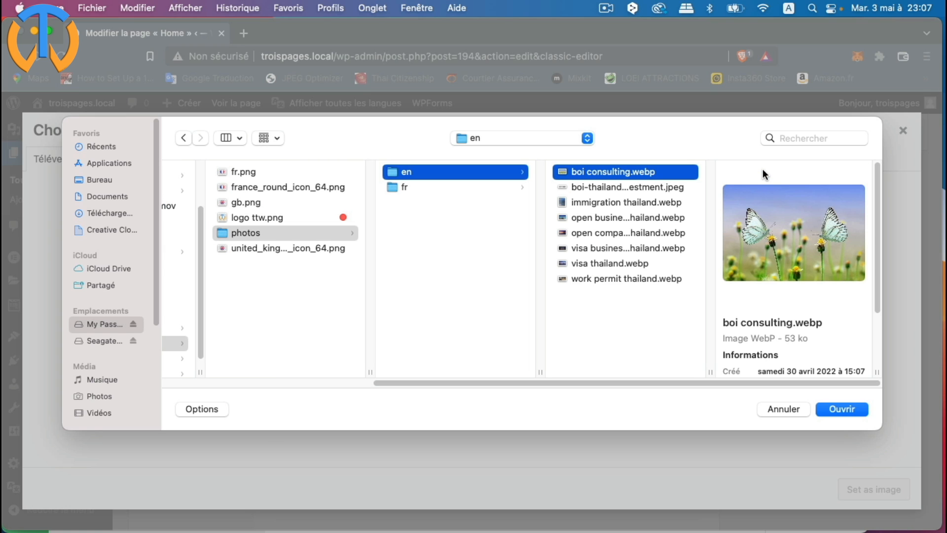
click(618, 187)
click(617, 205)
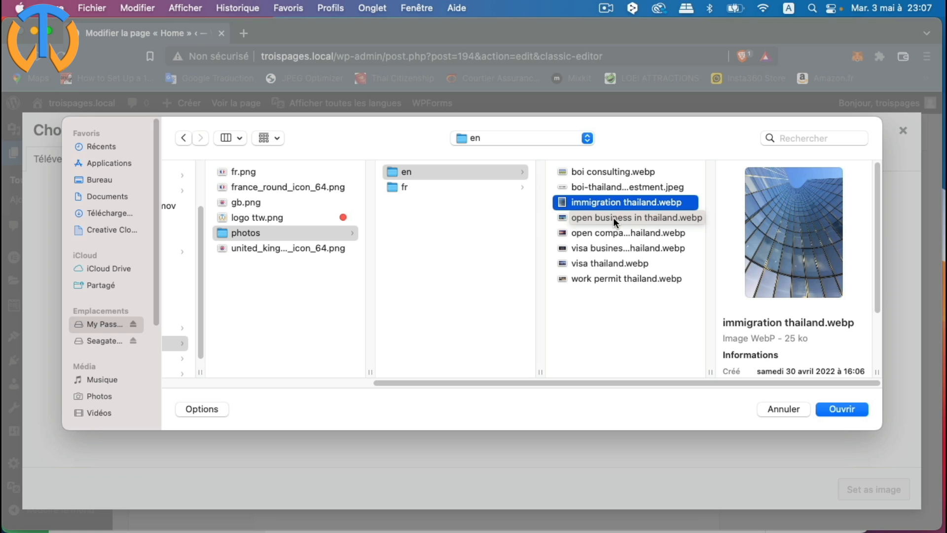
click(614, 217)
click(610, 232)
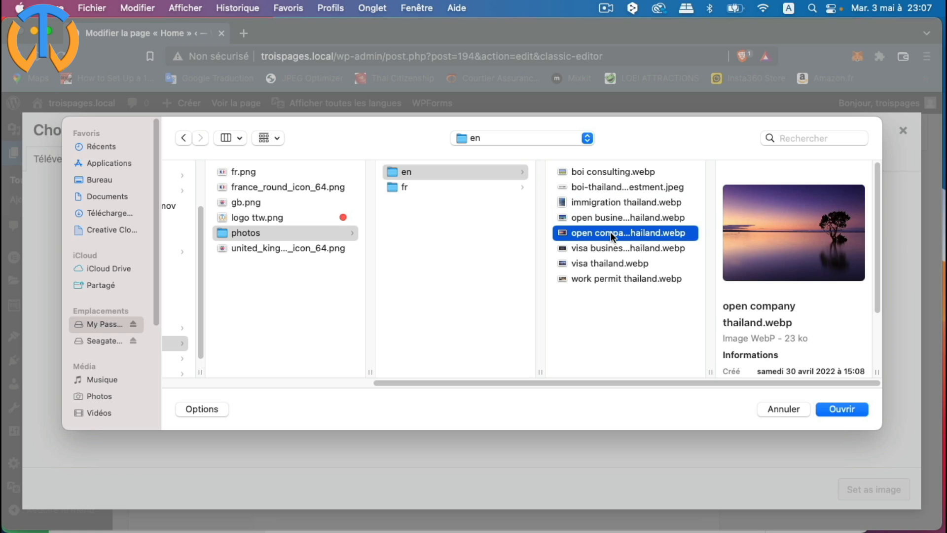
click(845, 409)
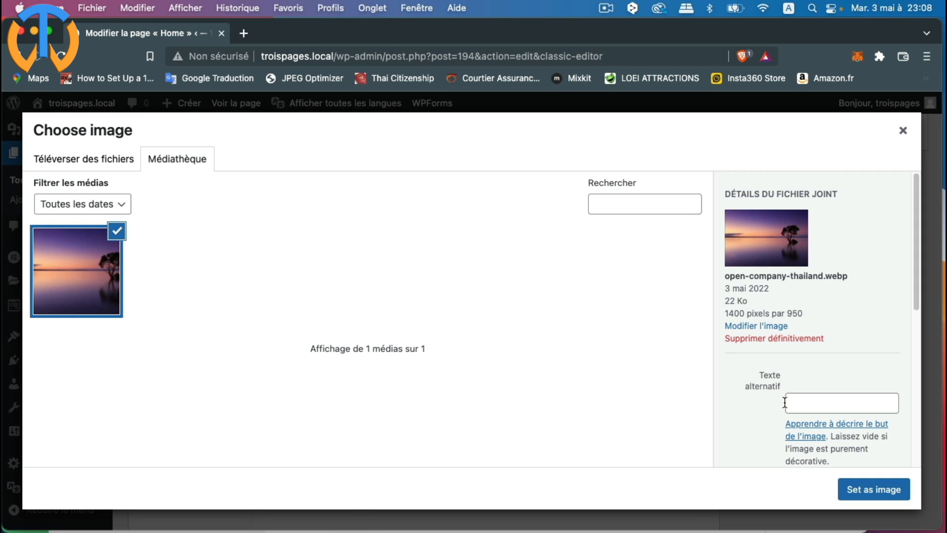
click(873, 489)
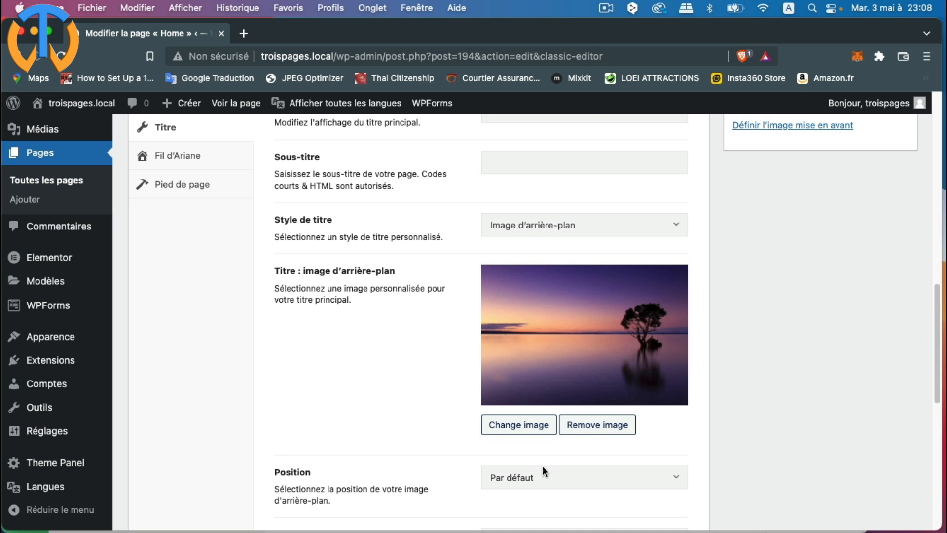
Set the title background image's position to "Centré au centre"
scroll(384, 438, down, 5)
click(521, 241)
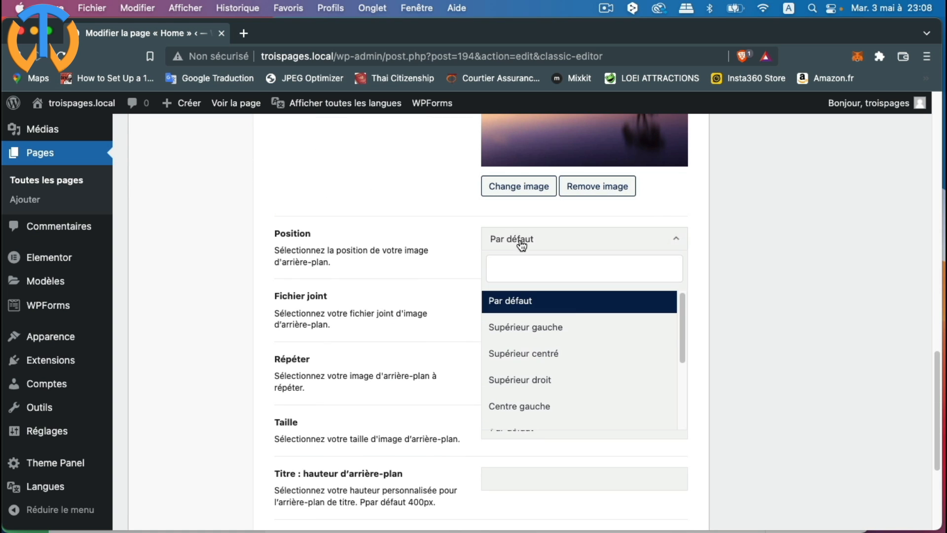
scroll(586, 339, down, 2)
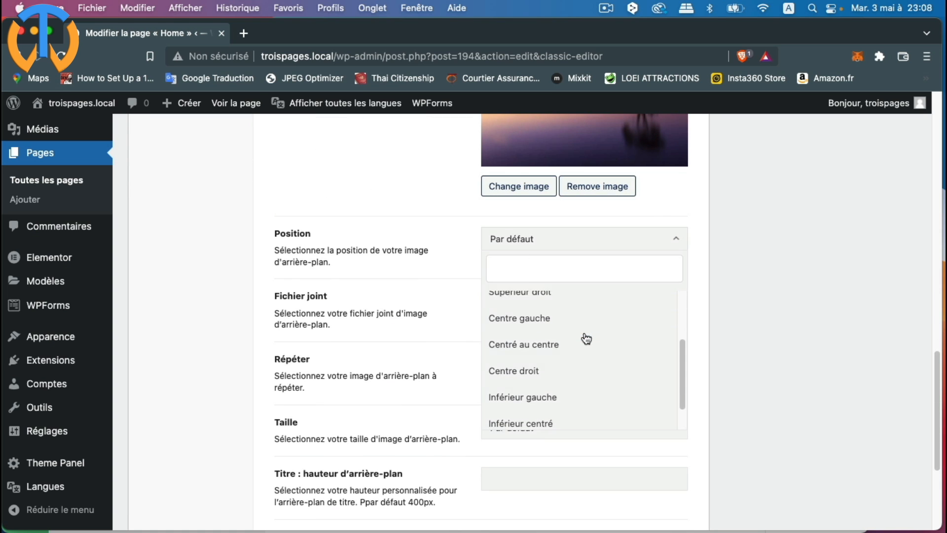
click(556, 345)
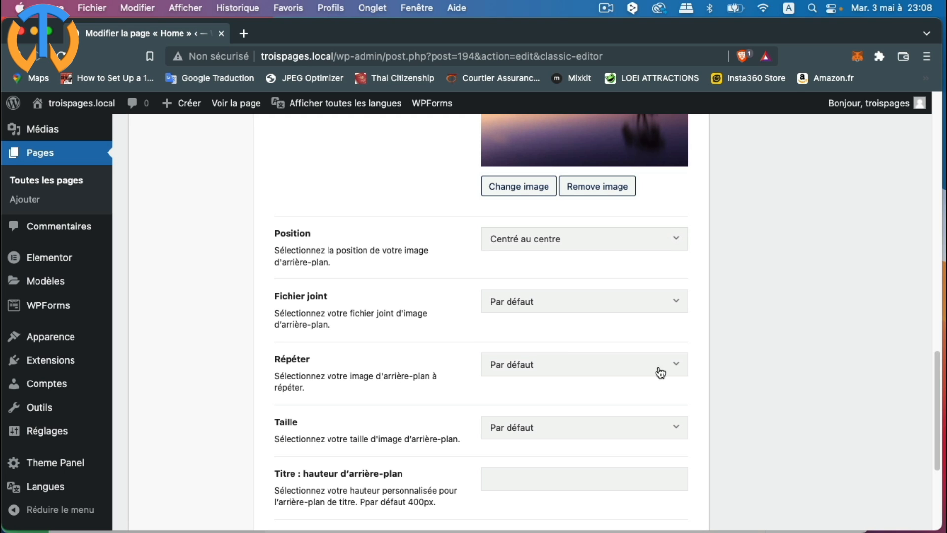
Set the title background image's attachment (Fichier joint) to "Fixe" and its size (Taille) to "Couvrir"
click(539, 305)
click(524, 380)
scroll(412, 336, down, 5)
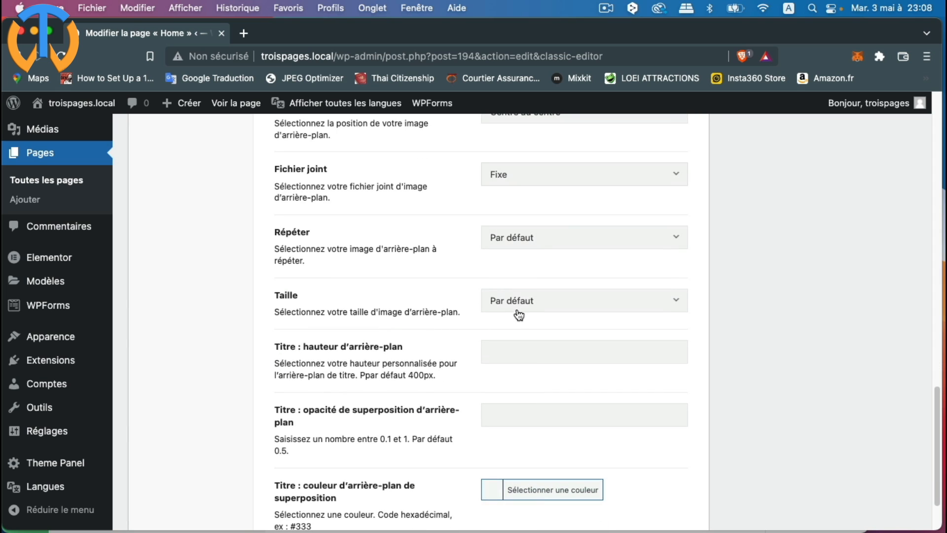
click(519, 314)
click(519, 373)
scroll(533, 378, down, 2)
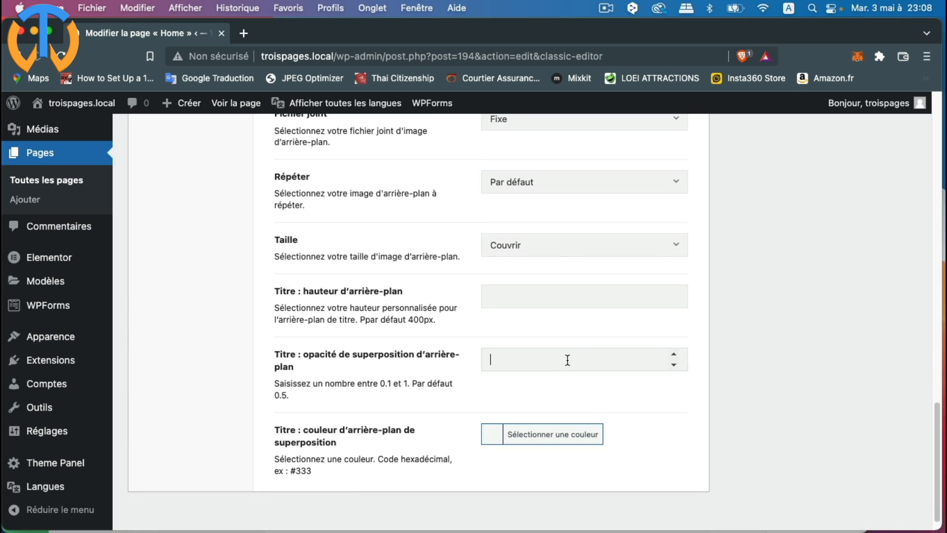
Set the title background overlay opacity to 0,1 and update the Home page
click(673, 354)
scroll(711, 348, up, 10)
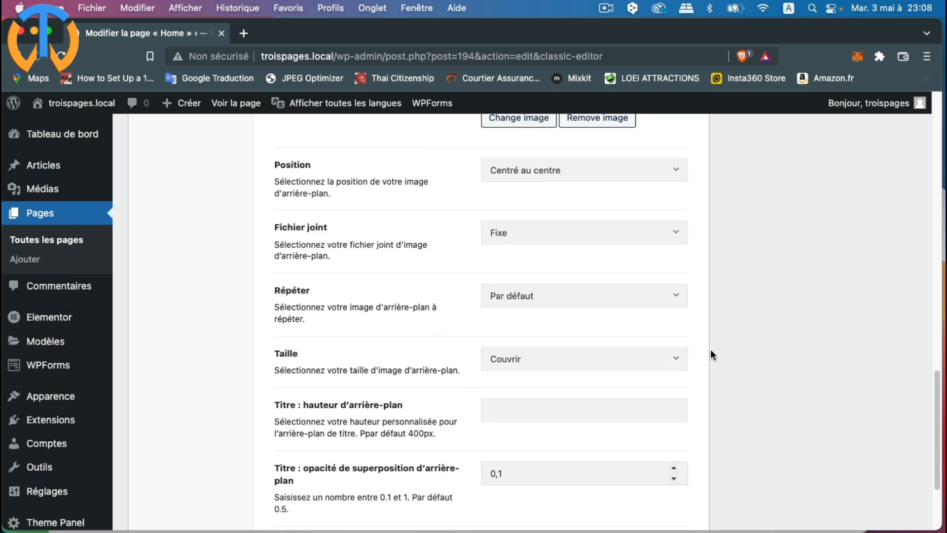
scroll(713, 351, up, 10)
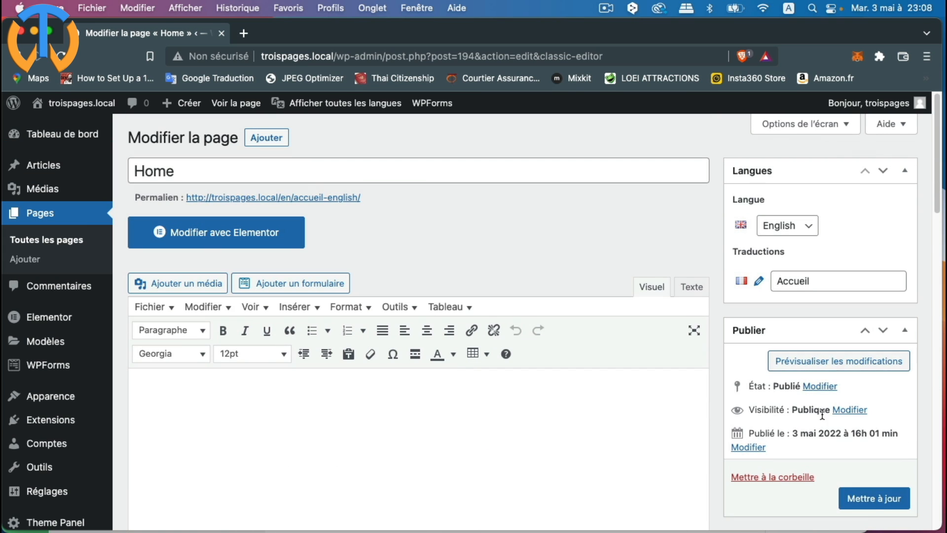
click(875, 499)
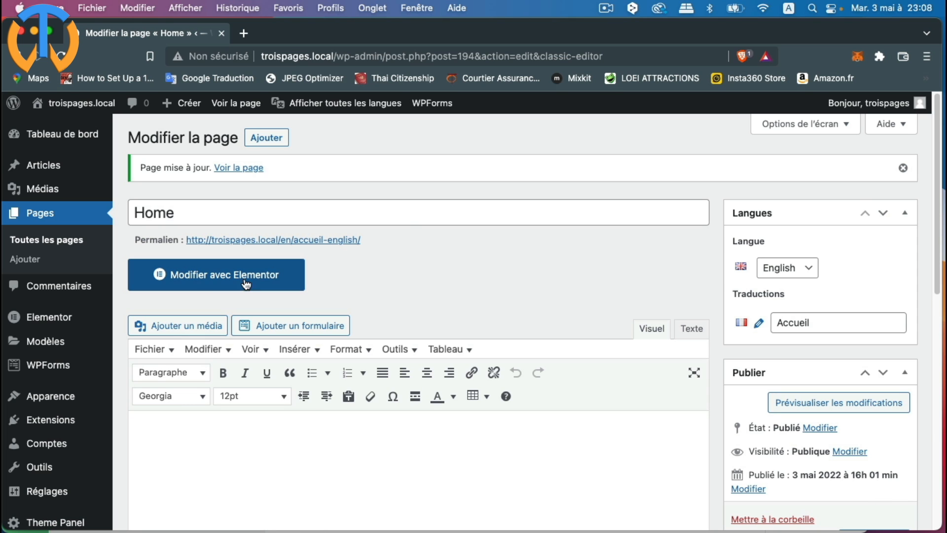
Open the Home page in Elementor and check its title banner and empty content area
click(207, 284)
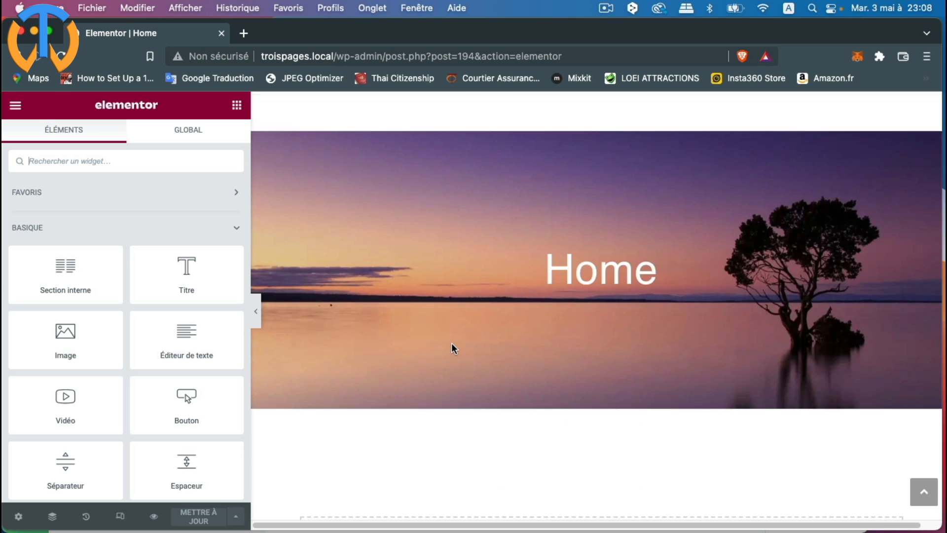
scroll(451, 345, down, 5)
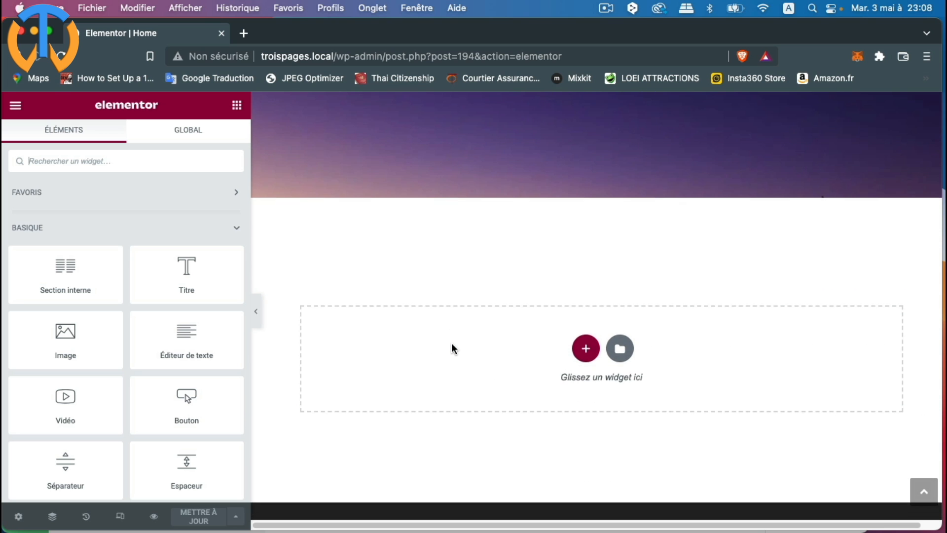
scroll(452, 348, up, 5)
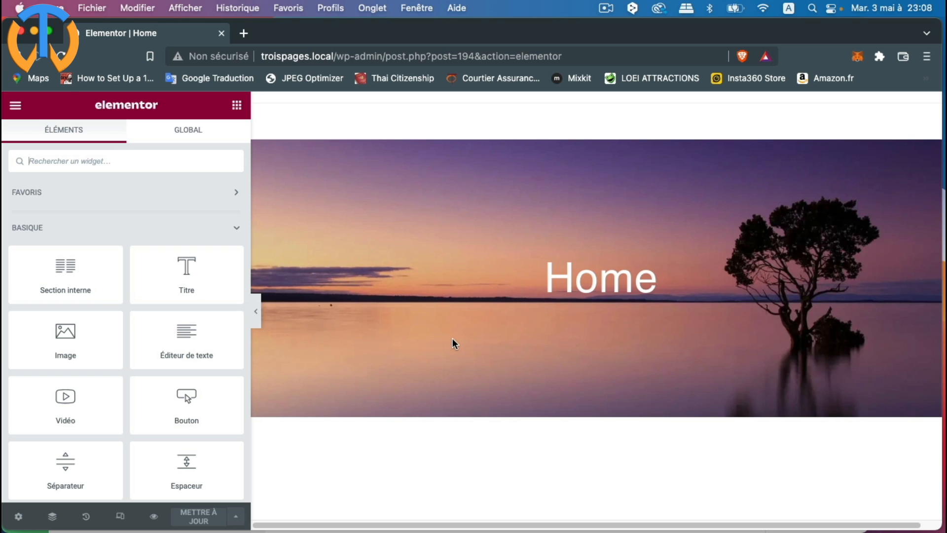
Leave the Home page's Elementor editor, open the French Accueil page in Elementor and review its text and images
click(15, 105)
click(126, 344)
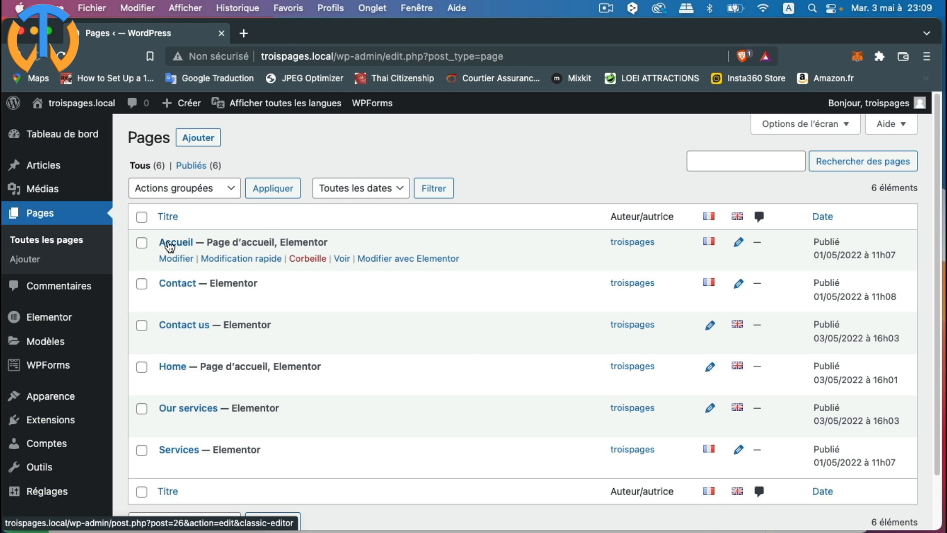
click(413, 261)
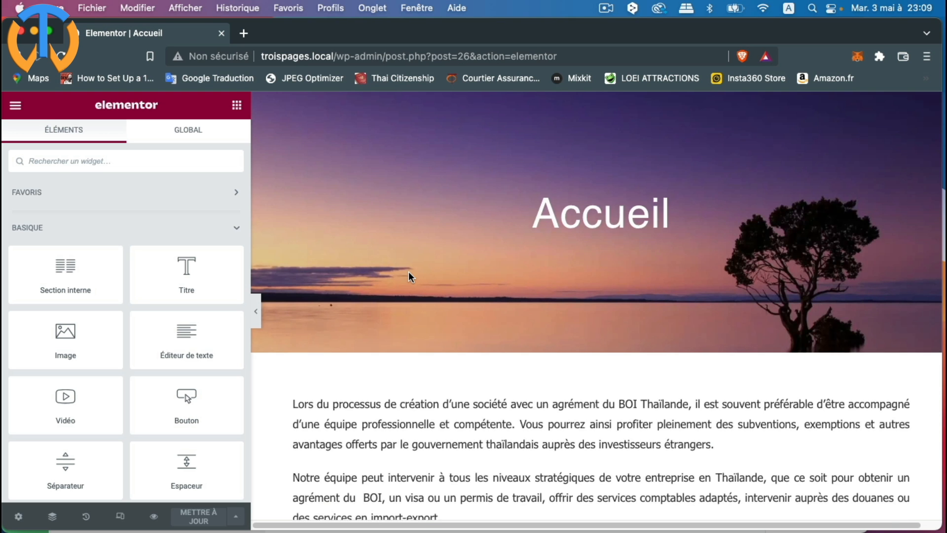
scroll(469, 362, down, 5)
scroll(470, 362, down, 1)
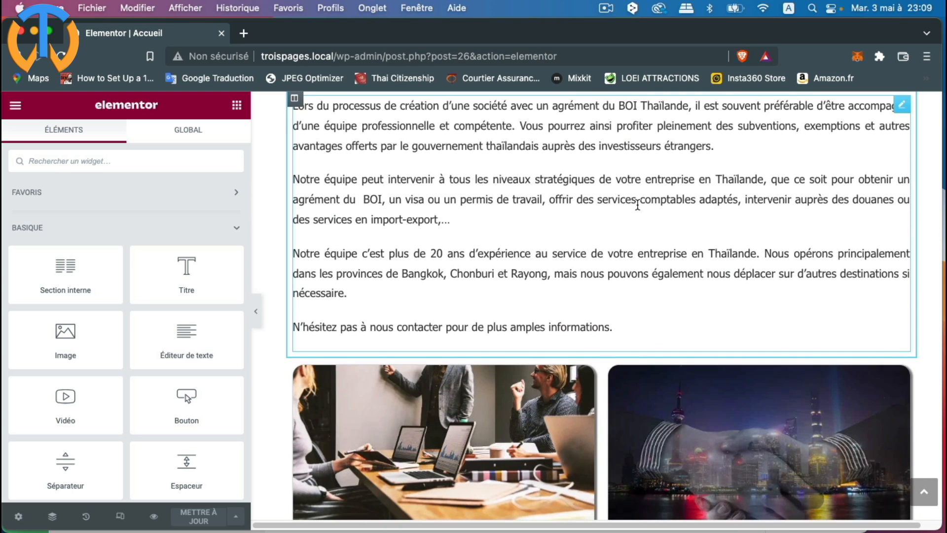
scroll(519, 285, down, 3)
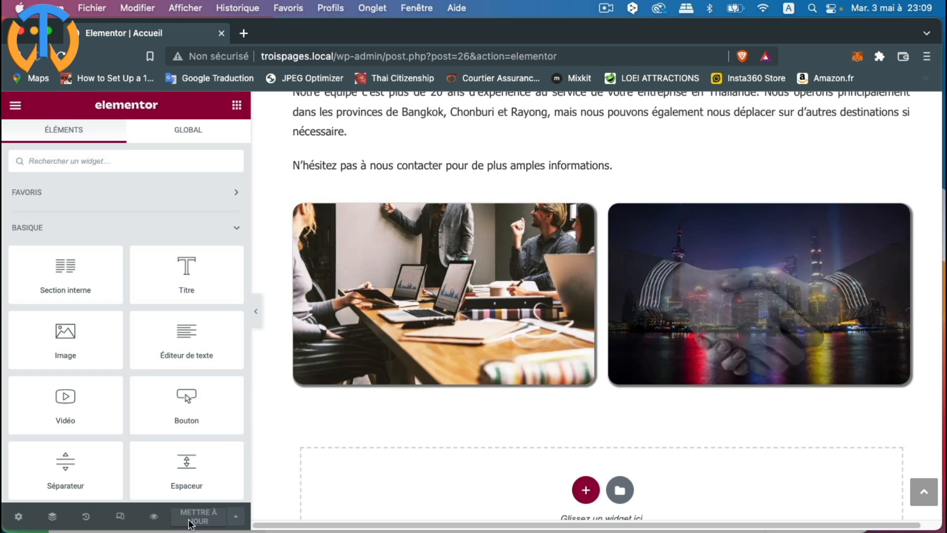
Save the Accueil page as an Elementor template named "home fr" and close the library
click(236, 517)
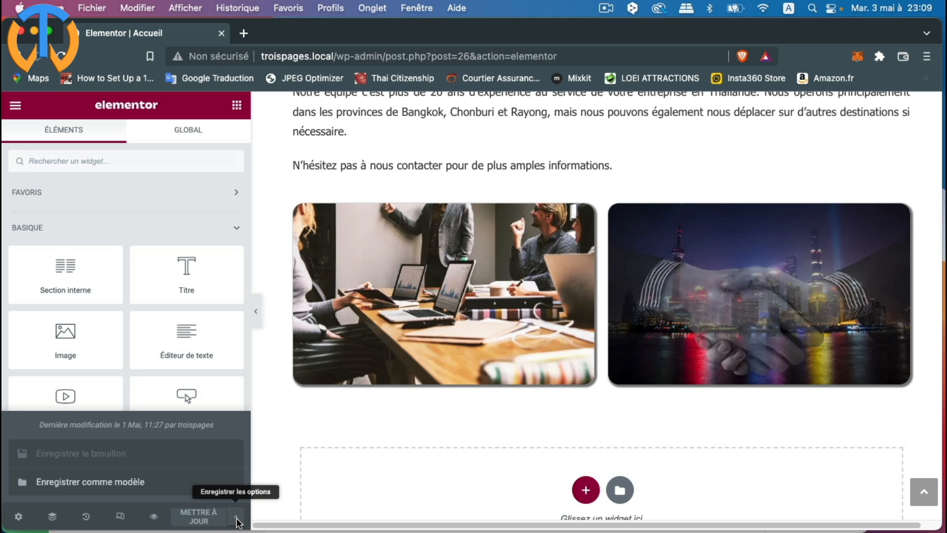
click(108, 483)
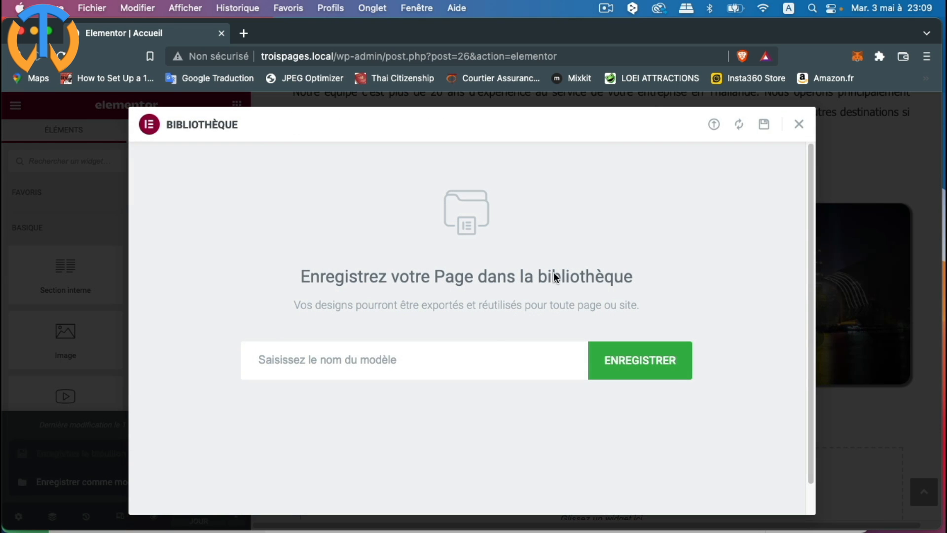
click(297, 354)
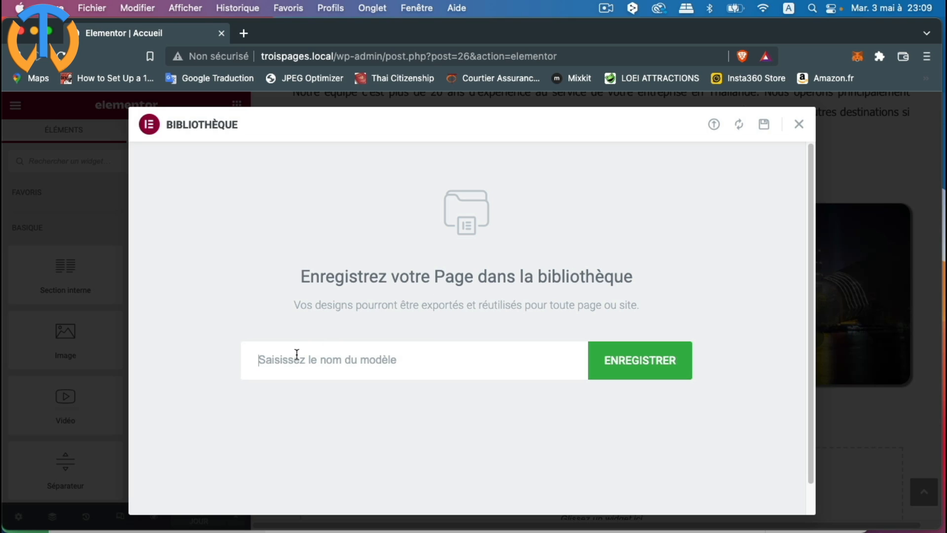
text(home fr)
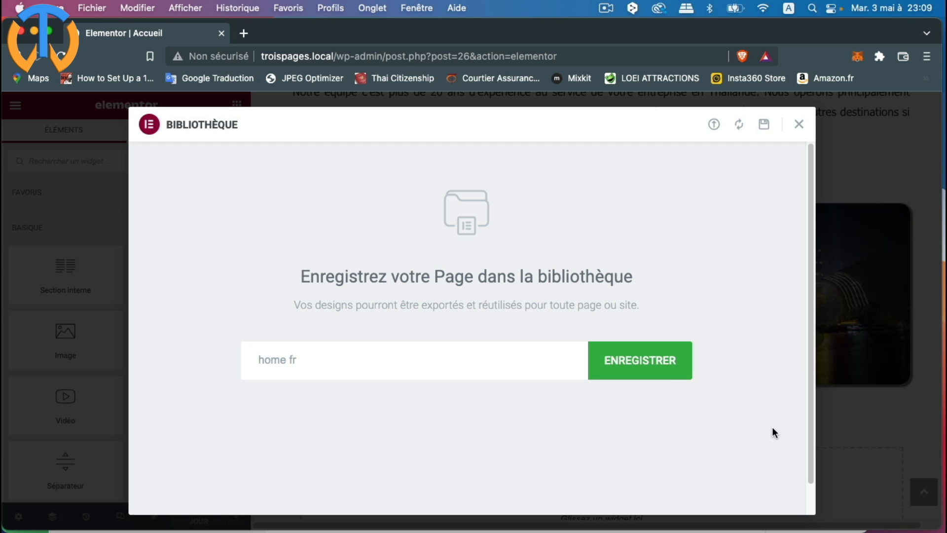
click(617, 366)
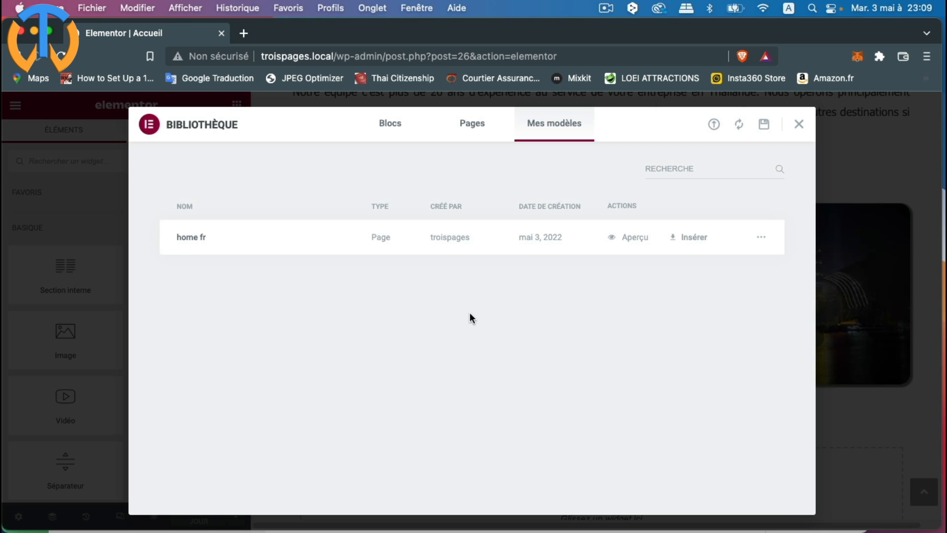
click(798, 124)
Exit the Accueil page's Elementor editor, return to the list of pages and open the English Home page in Elementor
click(15, 105)
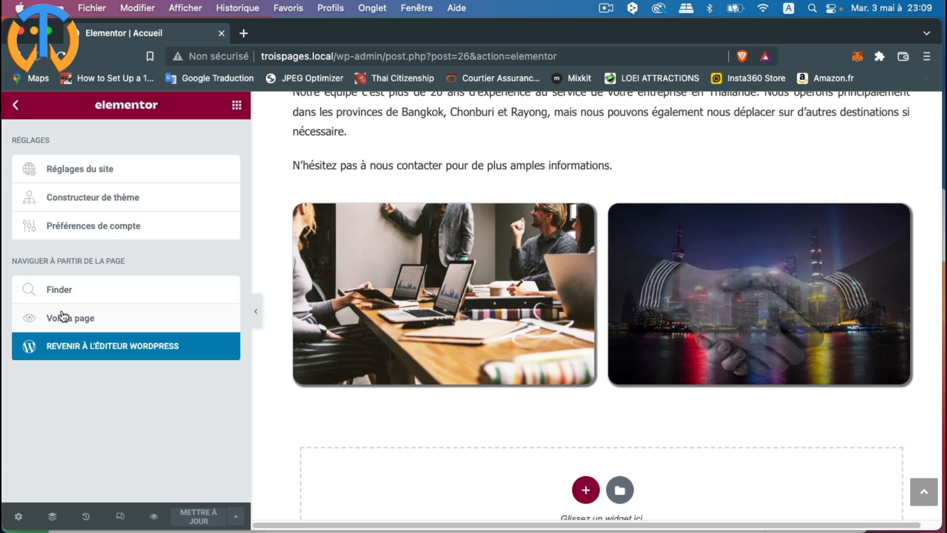
click(79, 346)
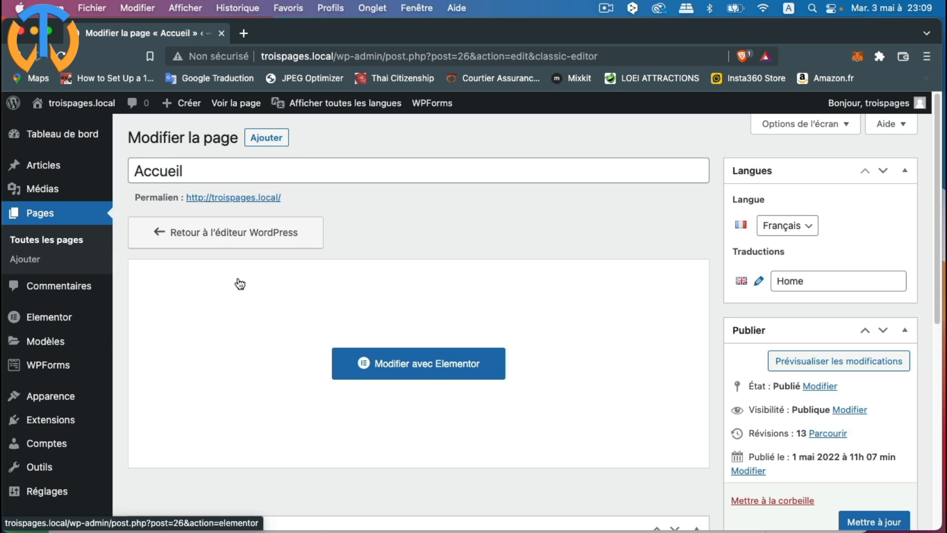
click(48, 240)
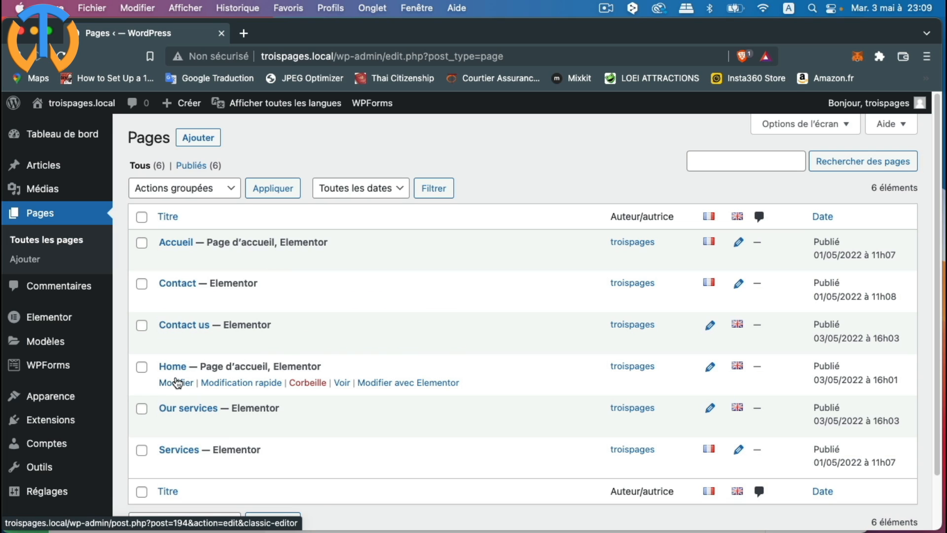
click(422, 387)
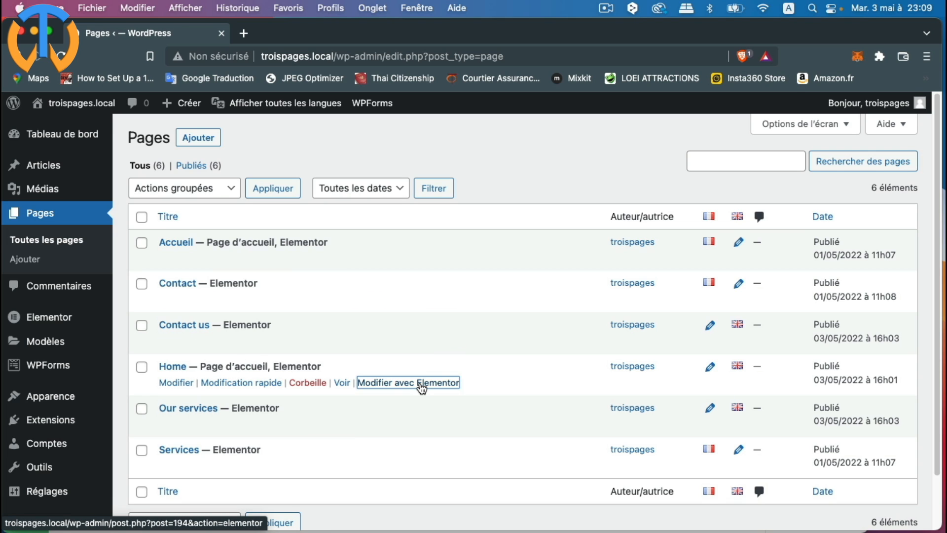
Browse the Elementor library's ready-made page templates, and insert the saved "home fr" template into the Home page
scroll(460, 327, down, 3)
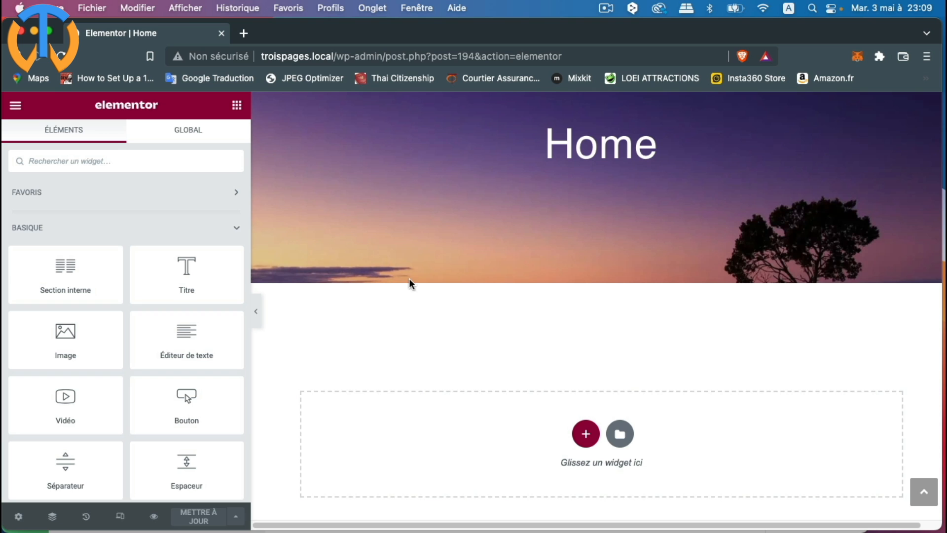
click(620, 436)
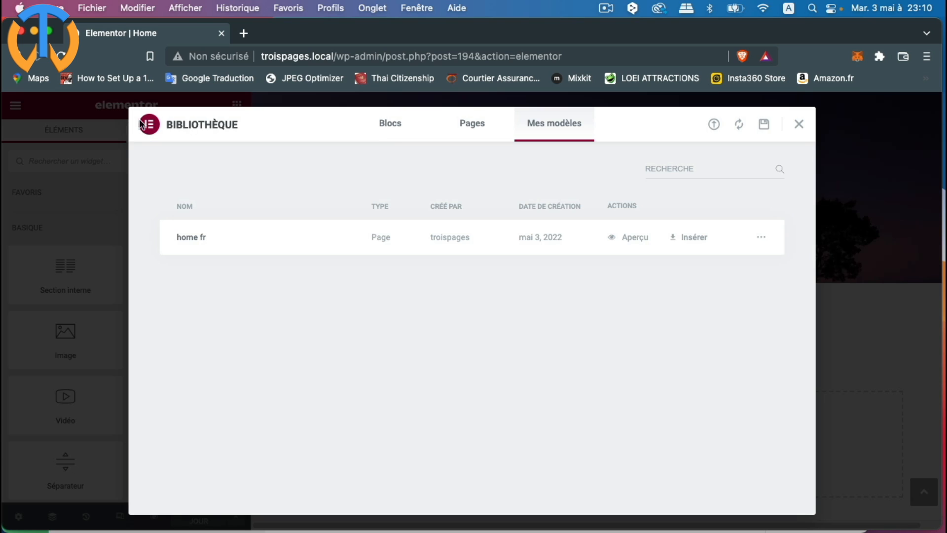
click(468, 126)
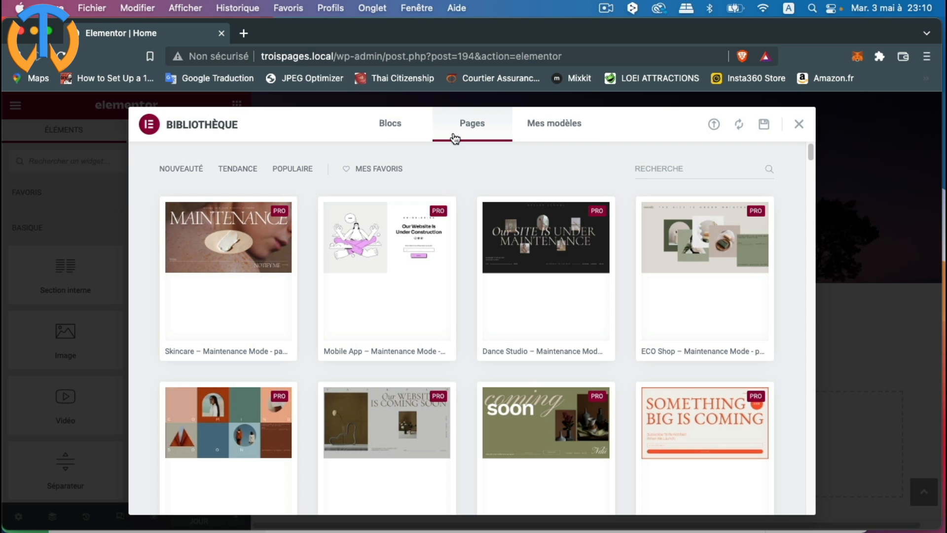
scroll(333, 278, down, 1)
scroll(333, 279, down, 3)
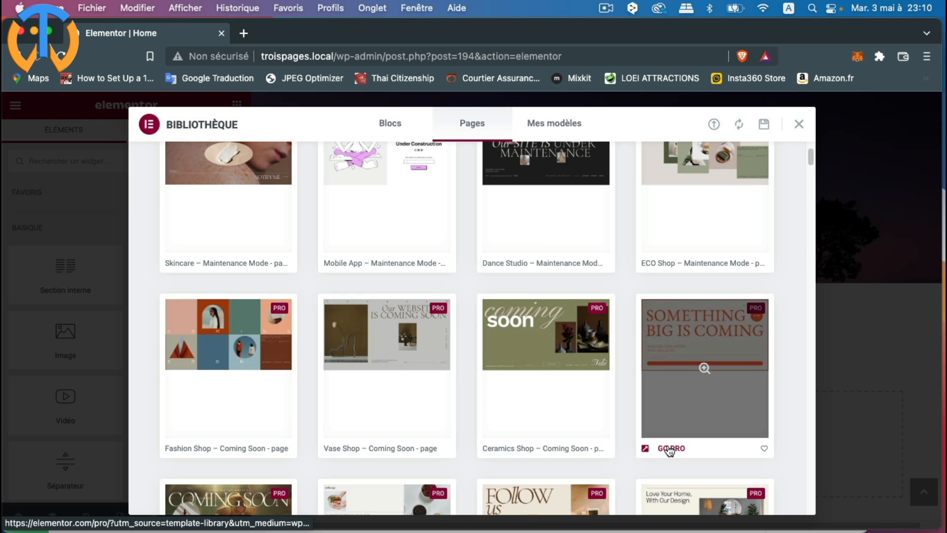
scroll(669, 450, up, 3)
scroll(670, 450, up, 1)
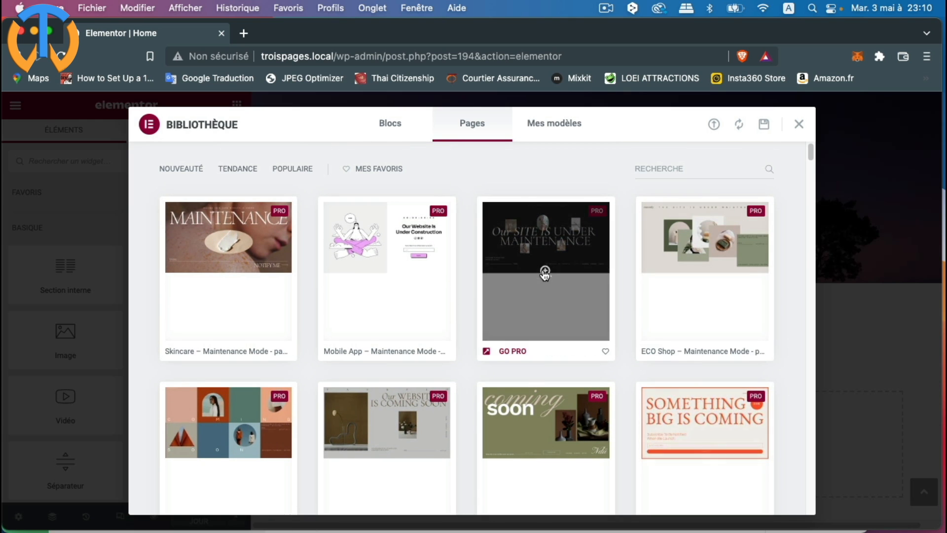
click(564, 127)
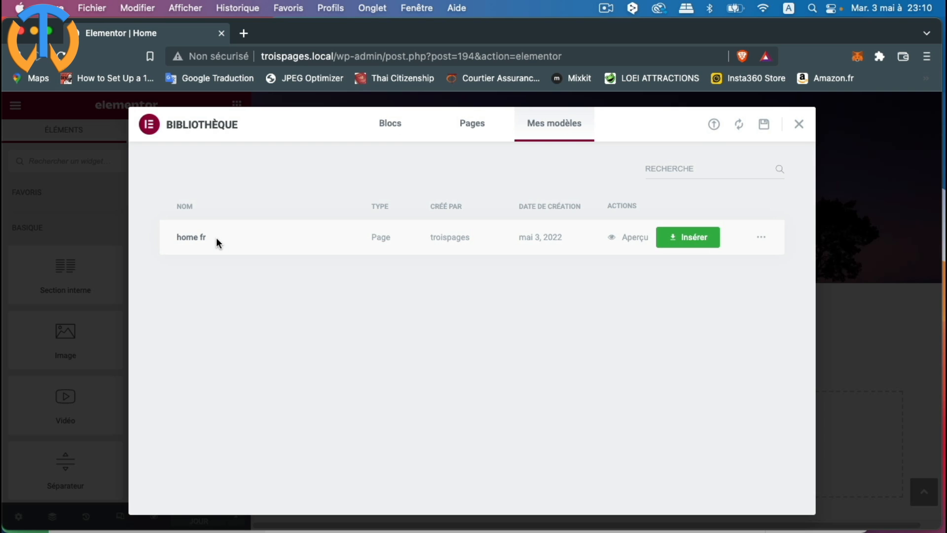
click(700, 240)
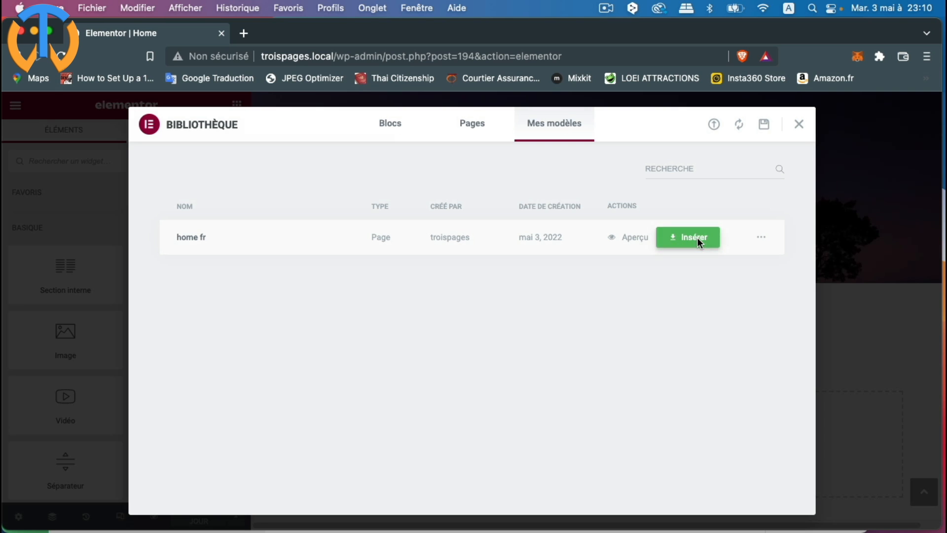
click(531, 361)
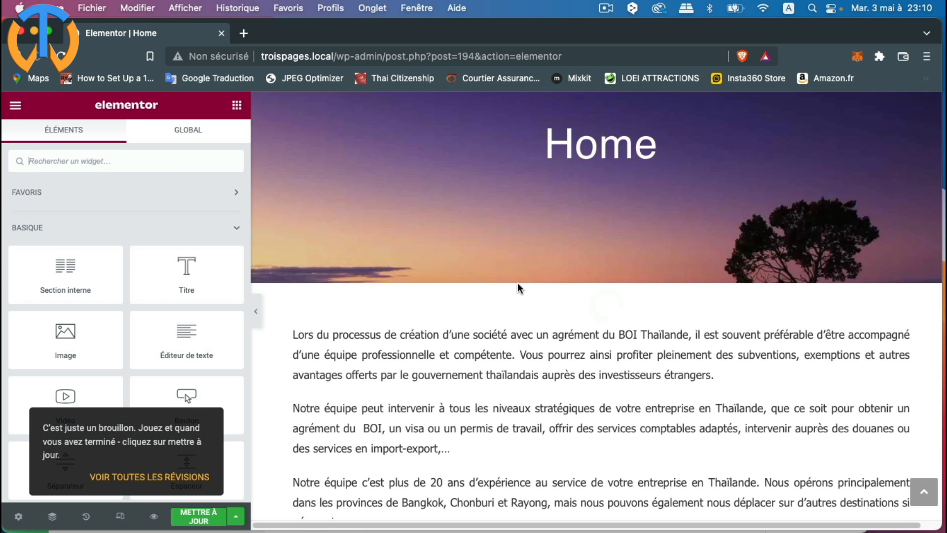
Review the inserted content, open the French text block for editing and widen the Elementor editing panel
scroll(540, 395, down, 3)
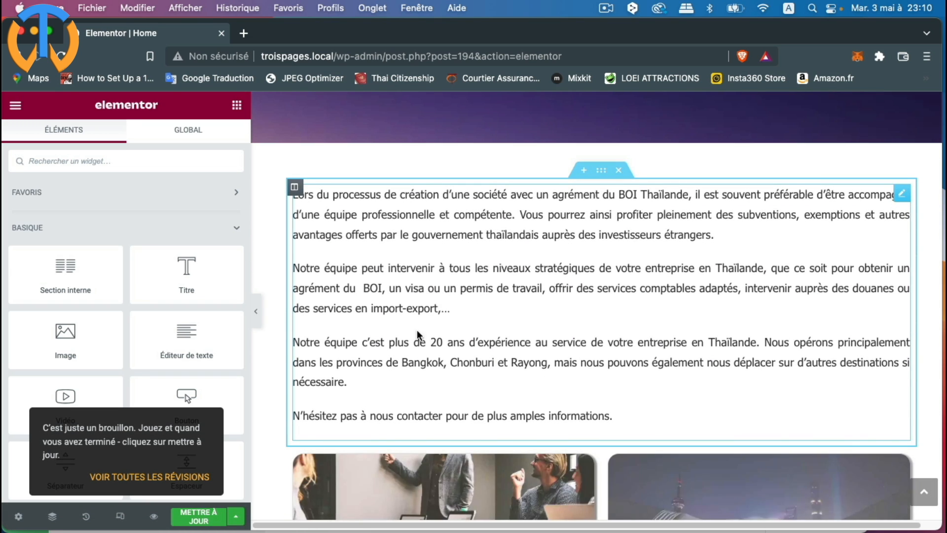
scroll(481, 275, down, 5)
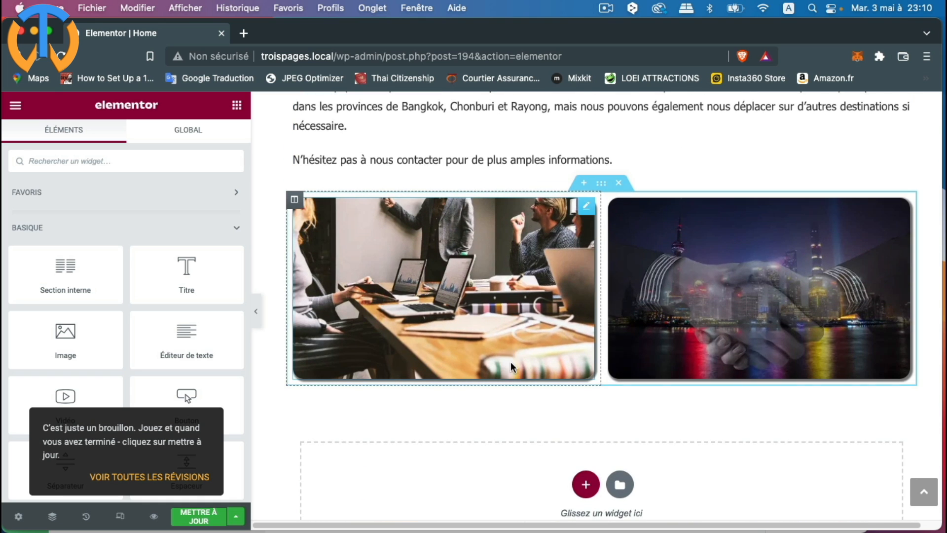
scroll(509, 366, up, 2)
scroll(443, 404, up, 3)
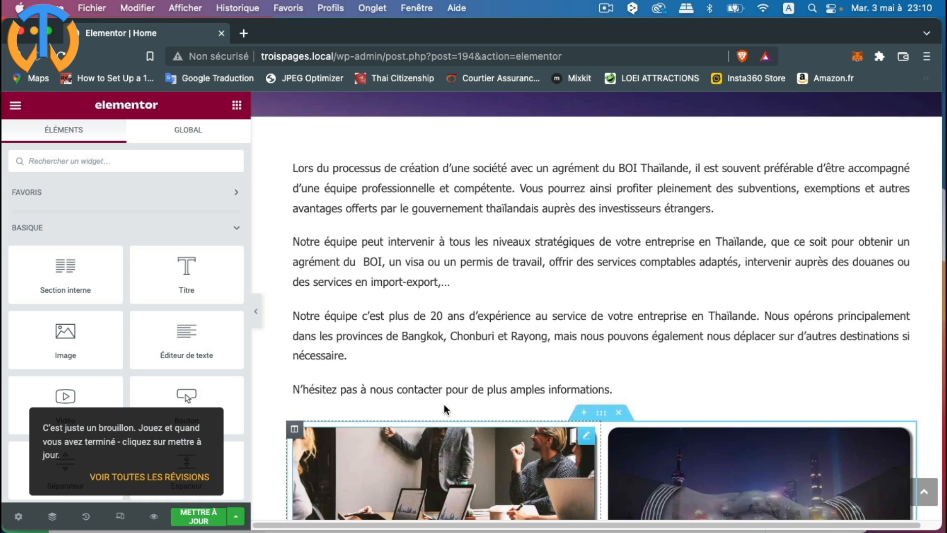
click(576, 321)
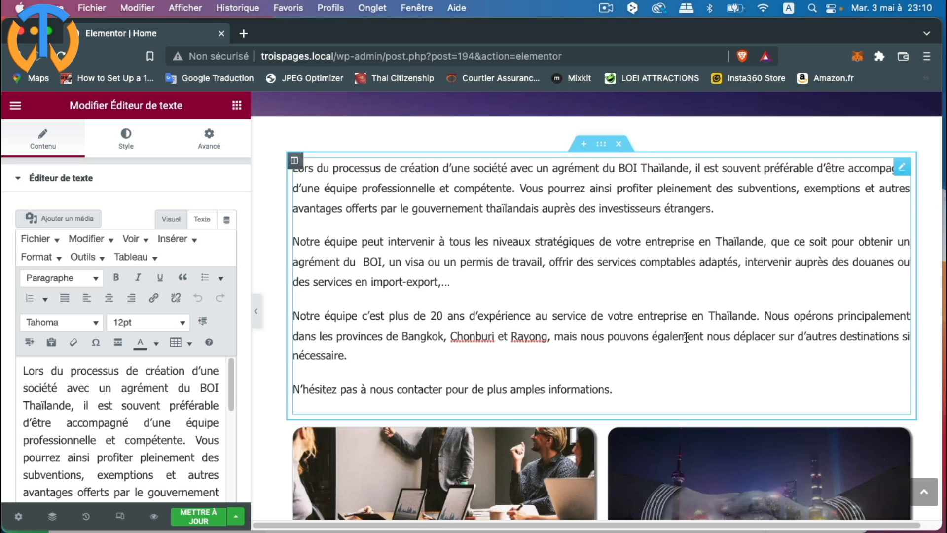
click(901, 169)
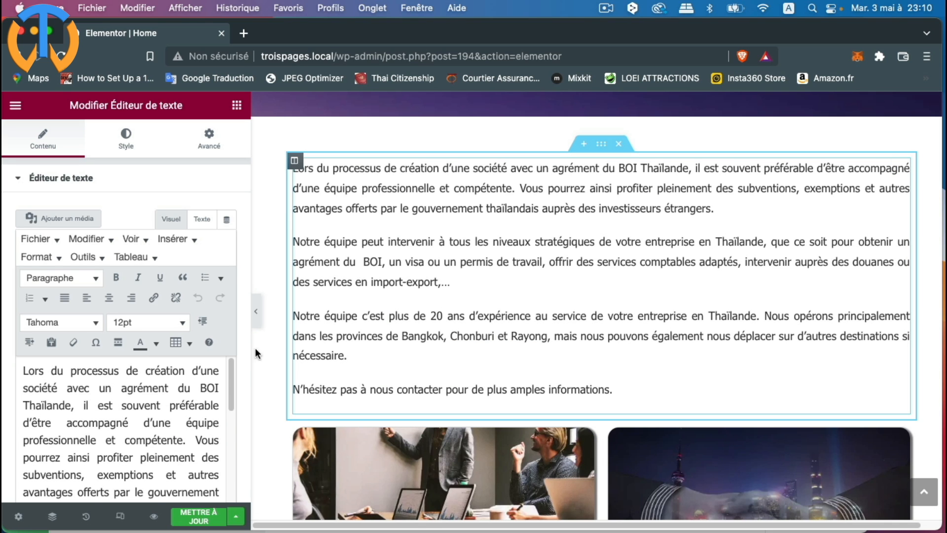
drag(252, 426, 375, 425)
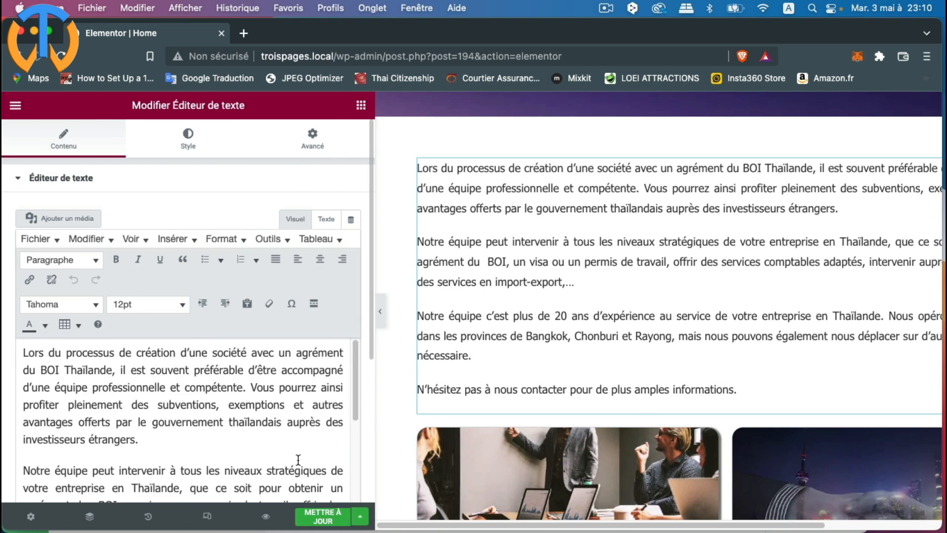
Select the whole French text in the Home page's text block and copy it
scroll(289, 465, down, 5)
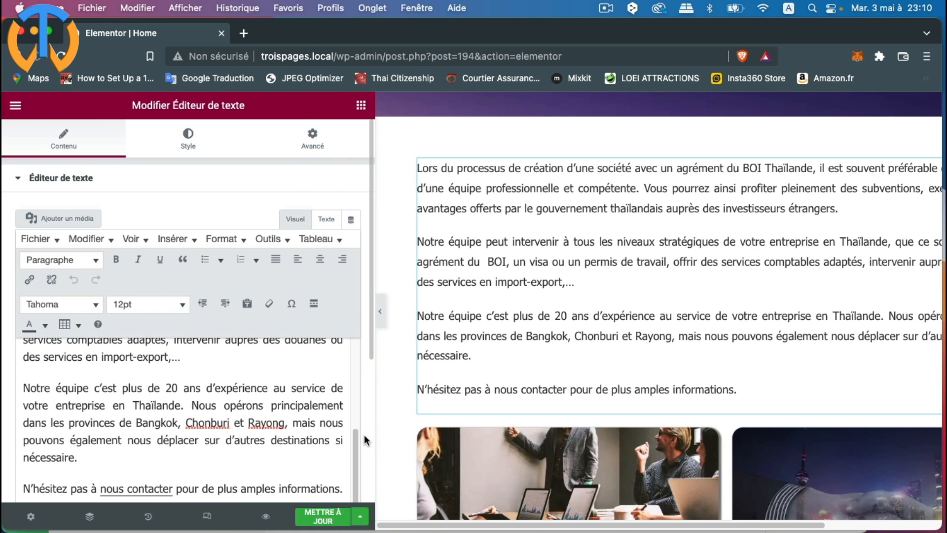
scroll(368, 431, down, 3)
drag(344, 364, 125, 54)
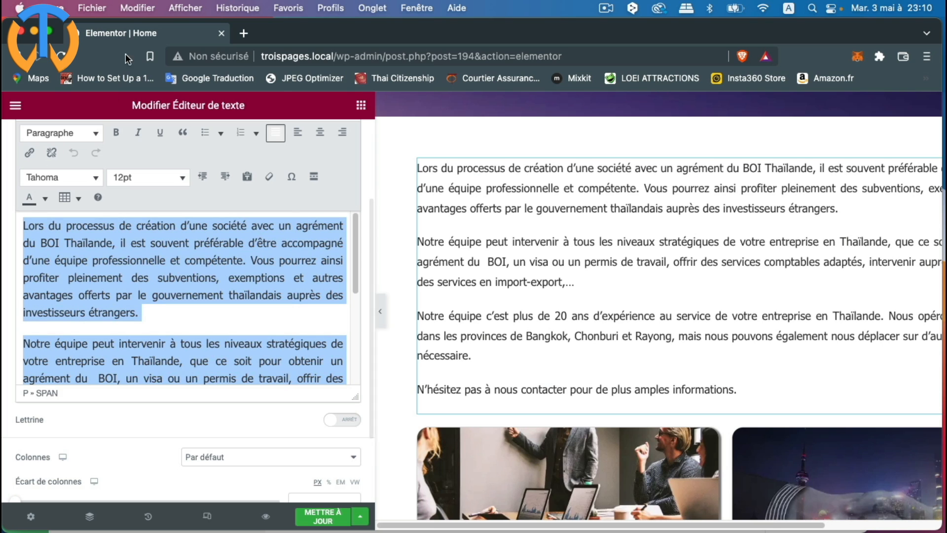
click(134, 10)
click(141, 78)
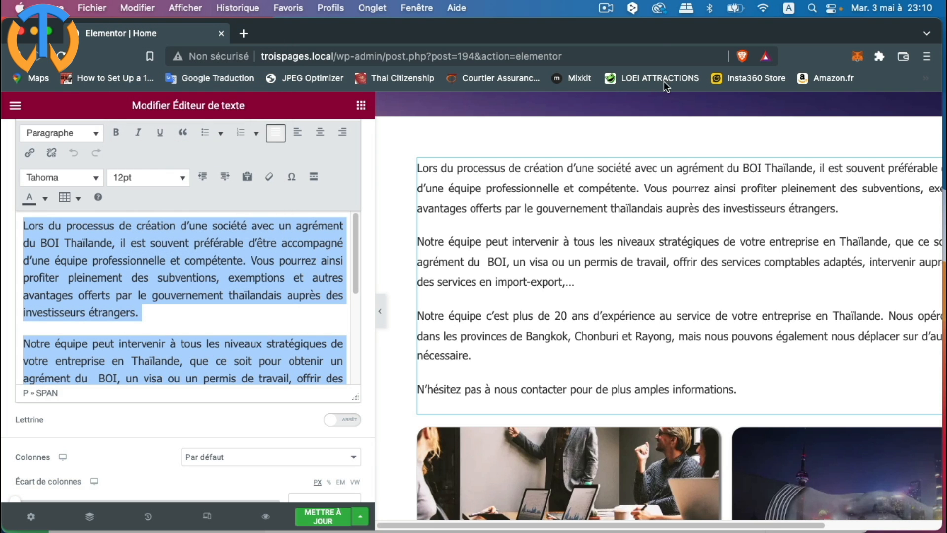
Switch to DeepL's text translator, clear its previous source text and paste the copied French text
click(633, 9)
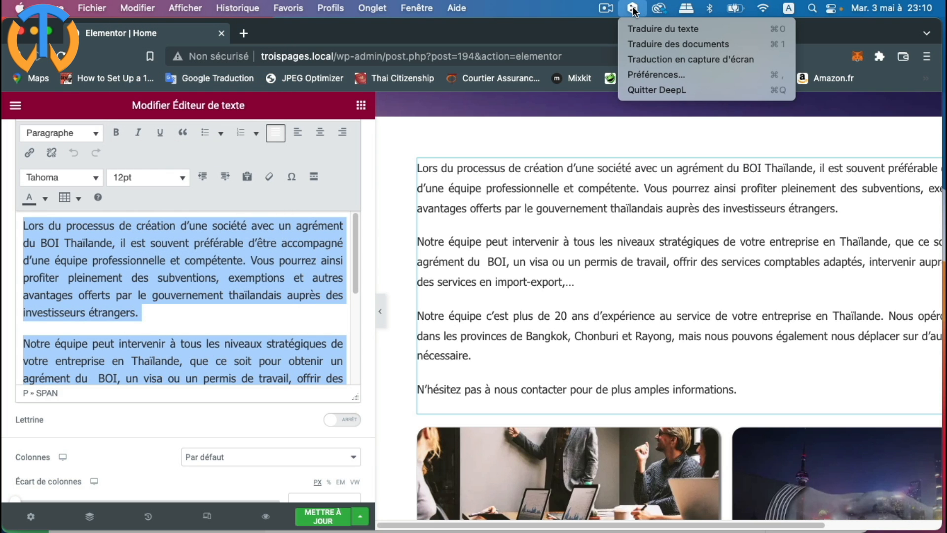
click(647, 28)
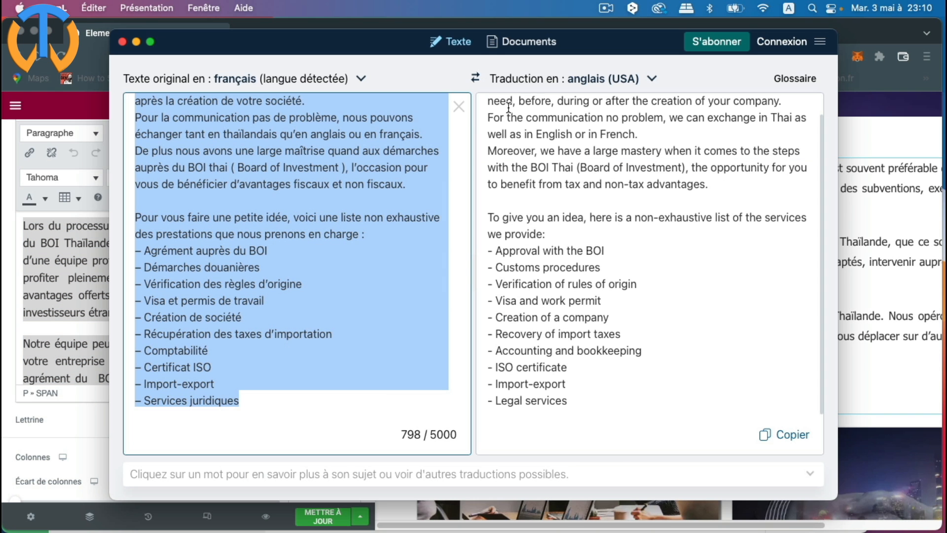
click(459, 107)
right_click(351, 108)
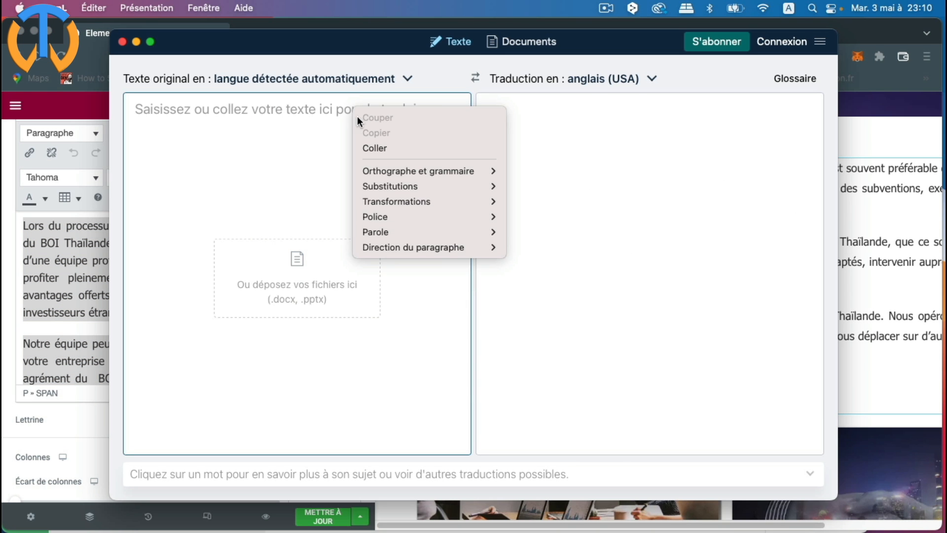
click(375, 145)
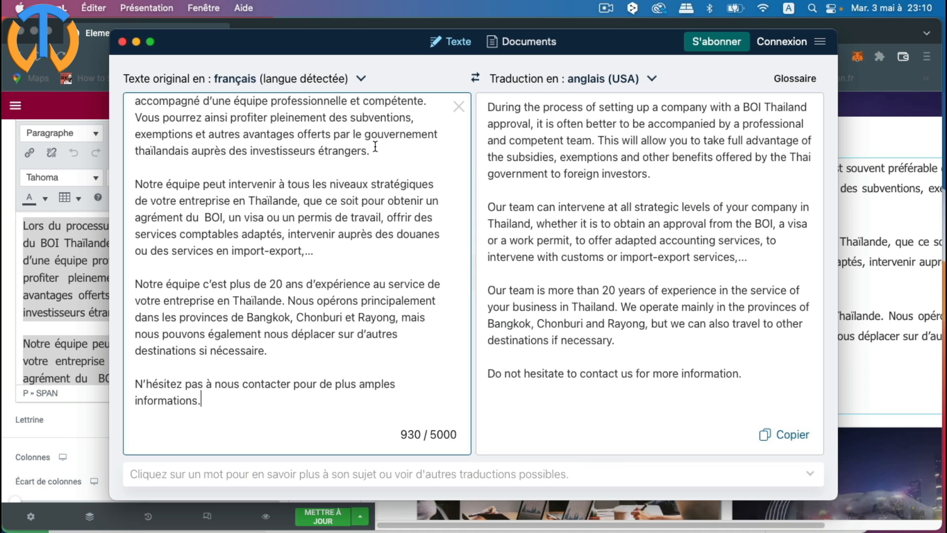
Set the translation language to British English, copy the translated text and close the DeepL window
click(650, 78)
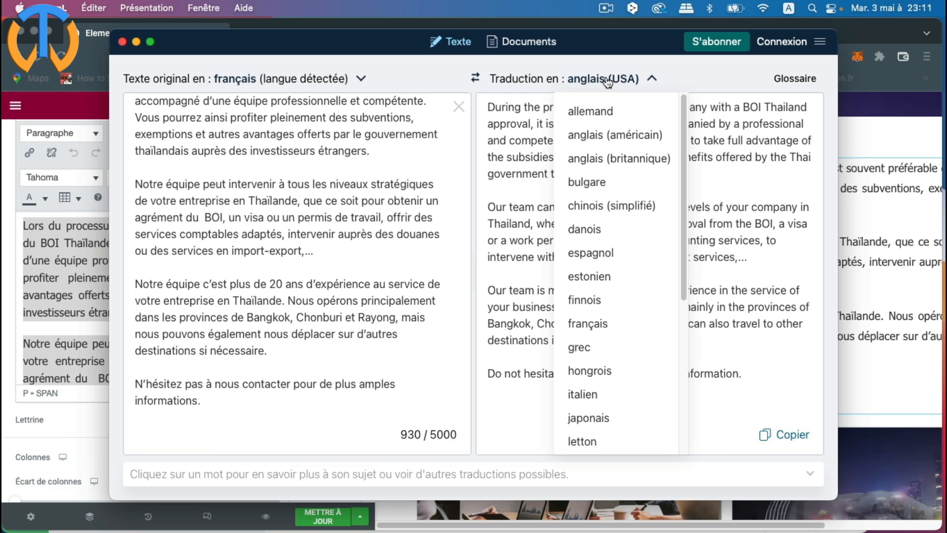
click(604, 158)
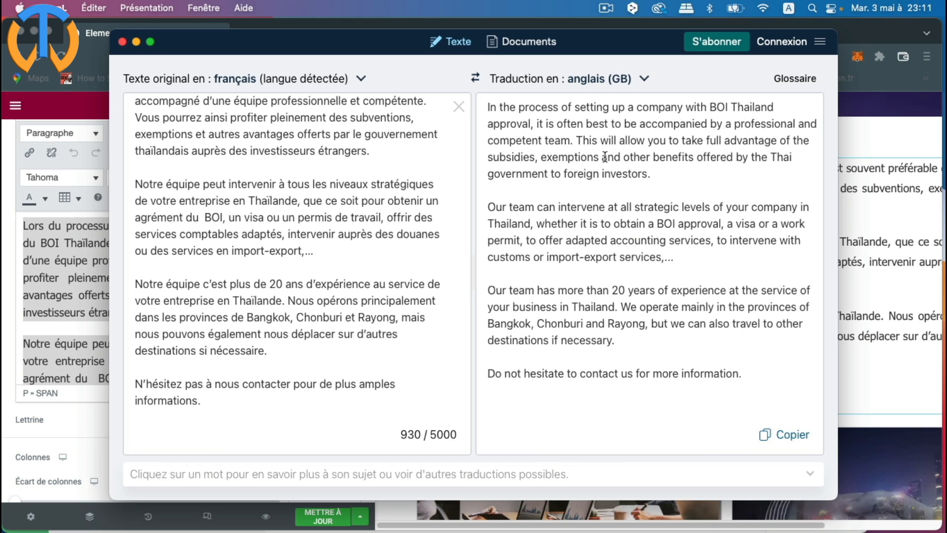
click(788, 440)
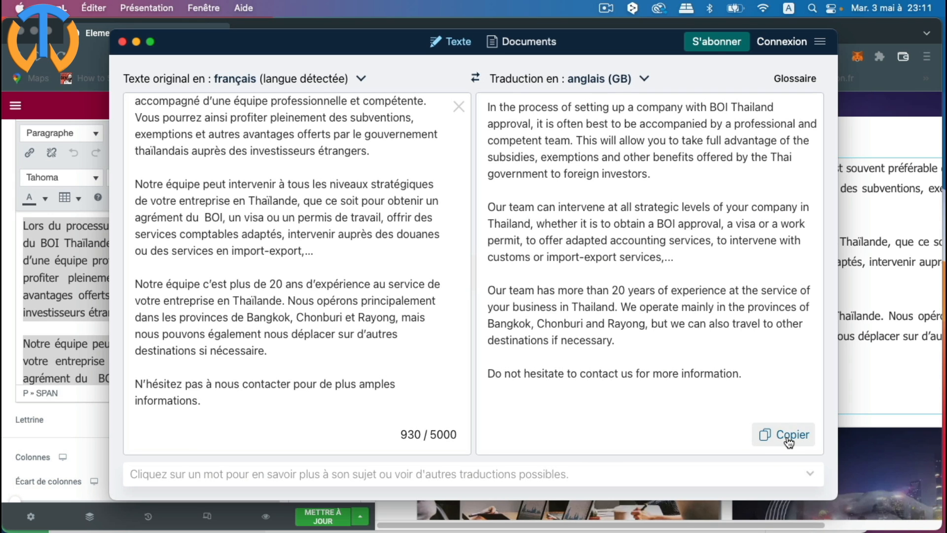
click(122, 42)
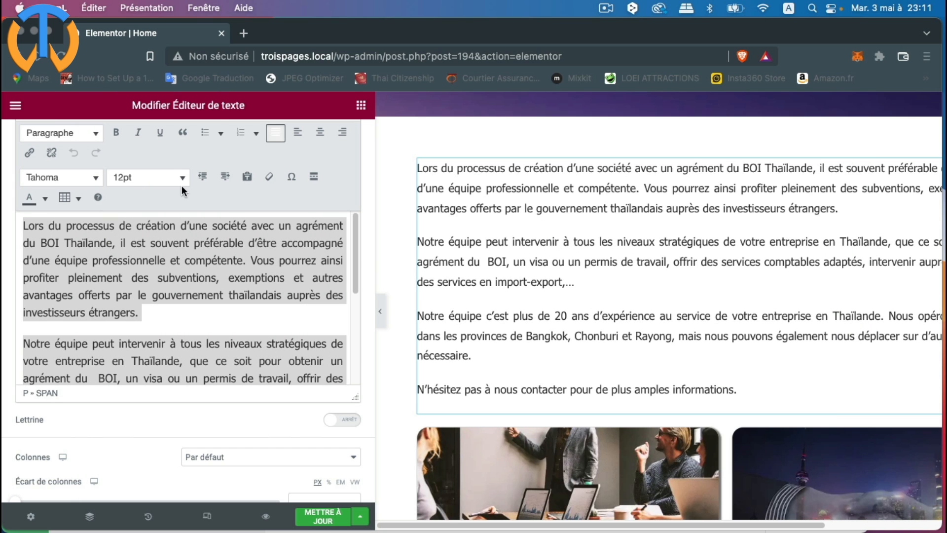
Paste the English translation over the selected French text in the Home page's text block
click(186, 22)
click(138, 7)
click(144, 97)
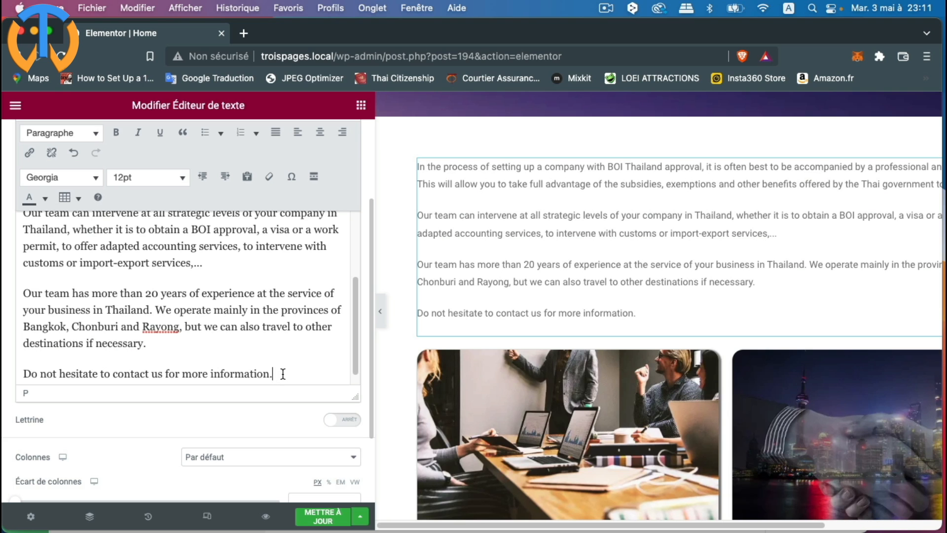
Format the whole English text as Tahoma 12pt in a darker text colour with justified alignment
drag(280, 374, 27, 119)
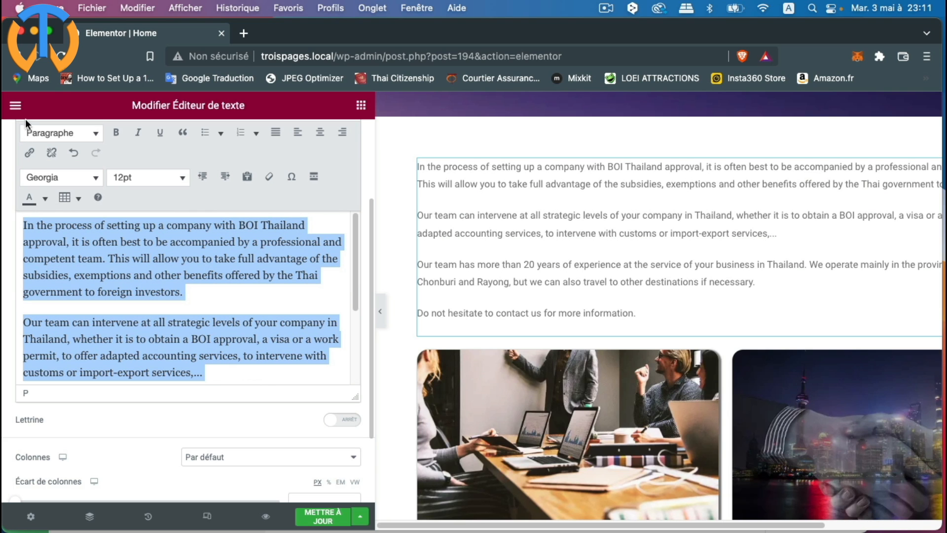
click(49, 178)
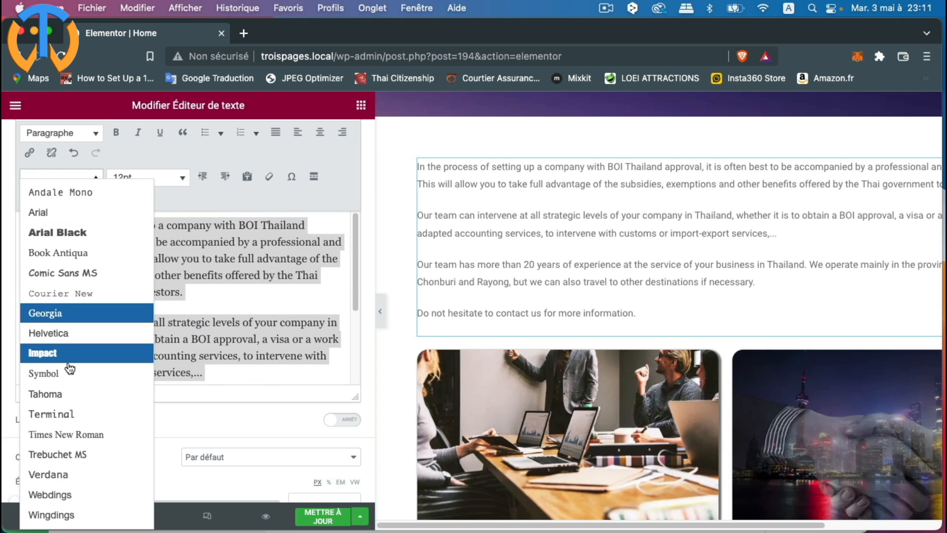
click(70, 393)
click(148, 178)
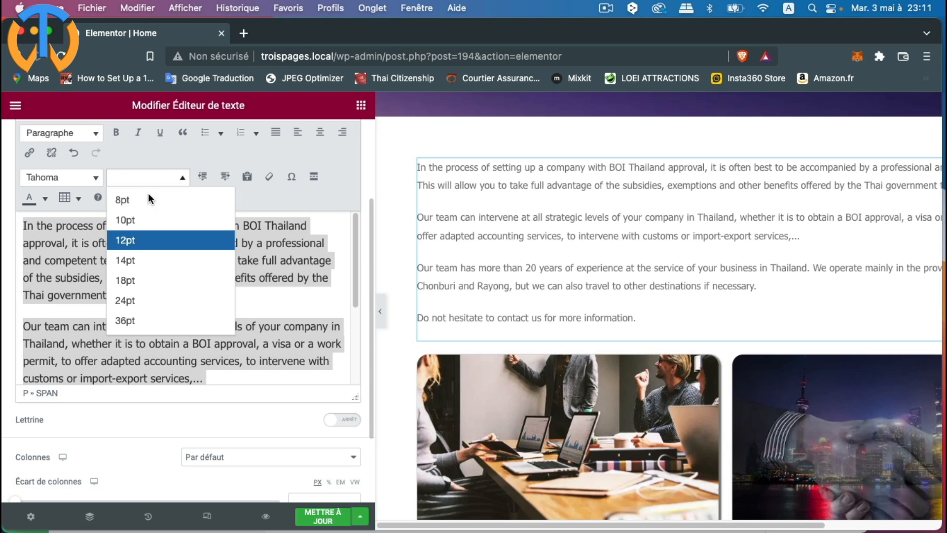
click(149, 240)
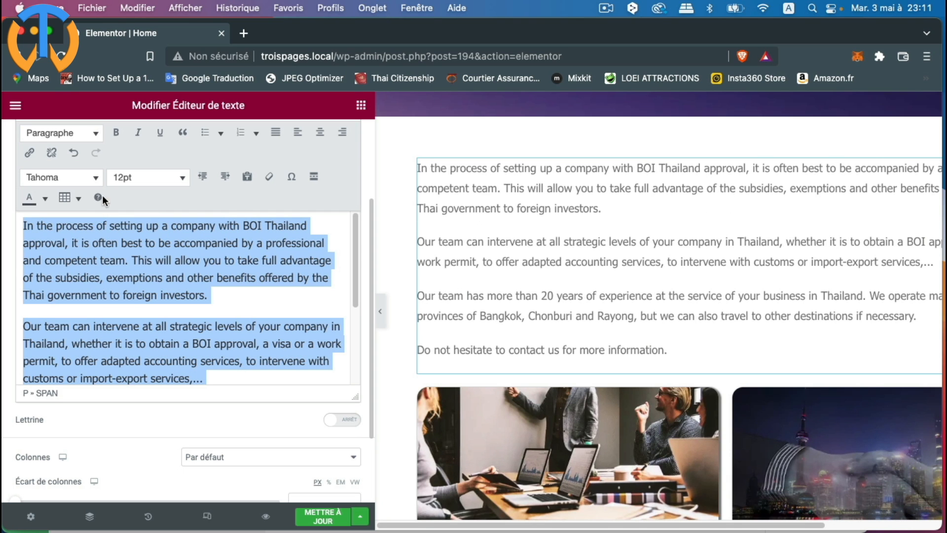
click(47, 199)
click(125, 224)
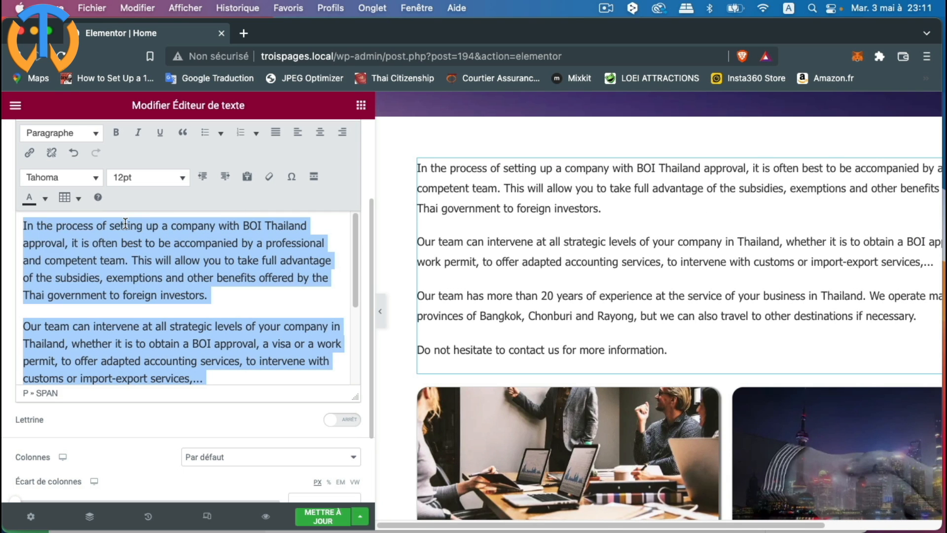
click(275, 132)
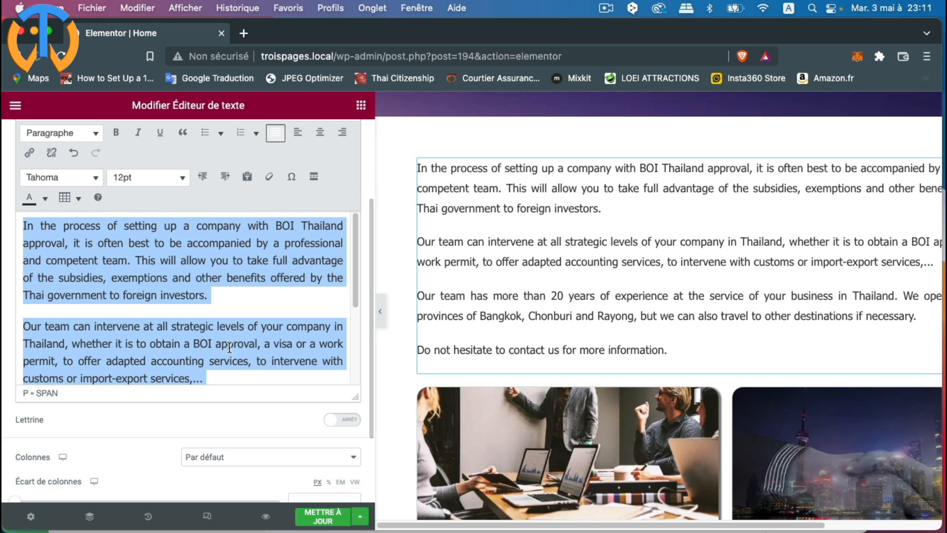
scroll(229, 348, down, 3)
scroll(222, 347, down, 1)
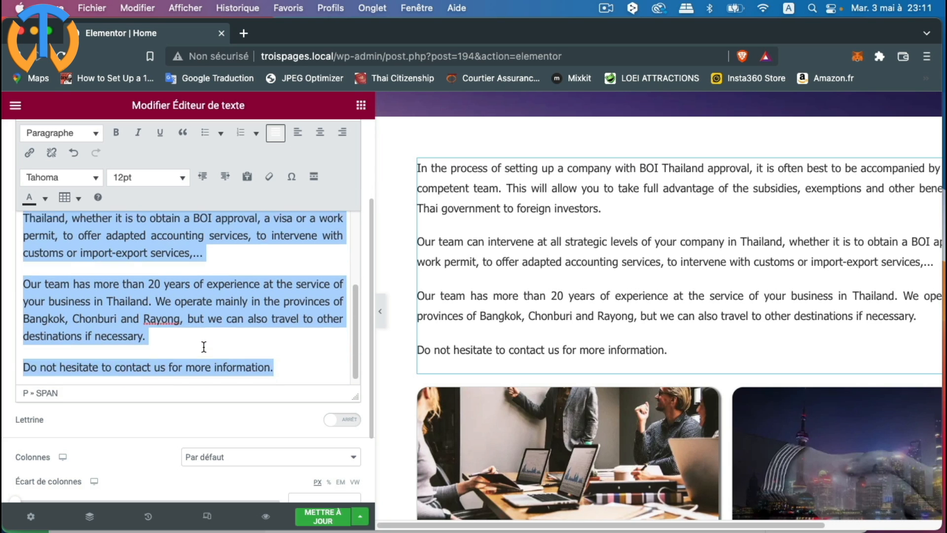
click(250, 349)
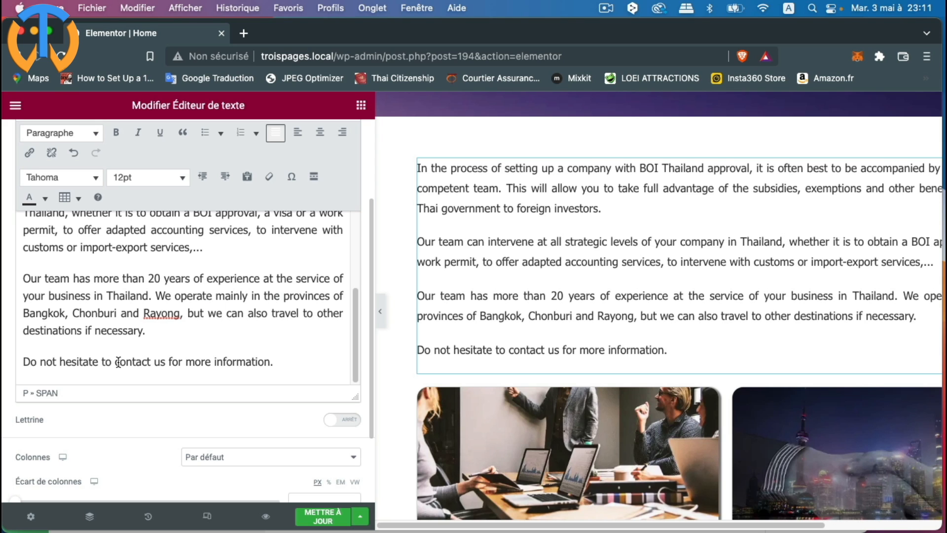
Link the words "contact us" in the last sentence to the site's English Contact us page, and update the Home page
drag(115, 364, 164, 362)
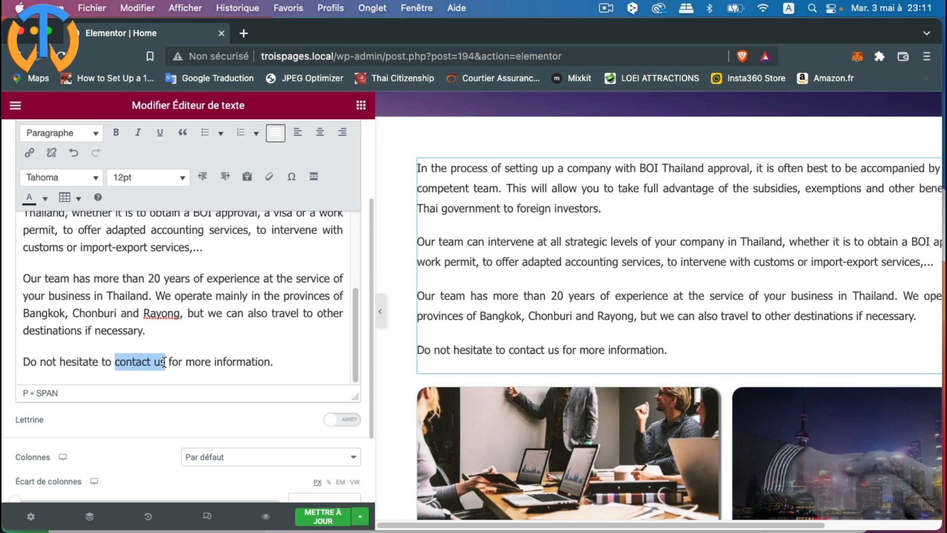
scroll(247, 217, up, 10)
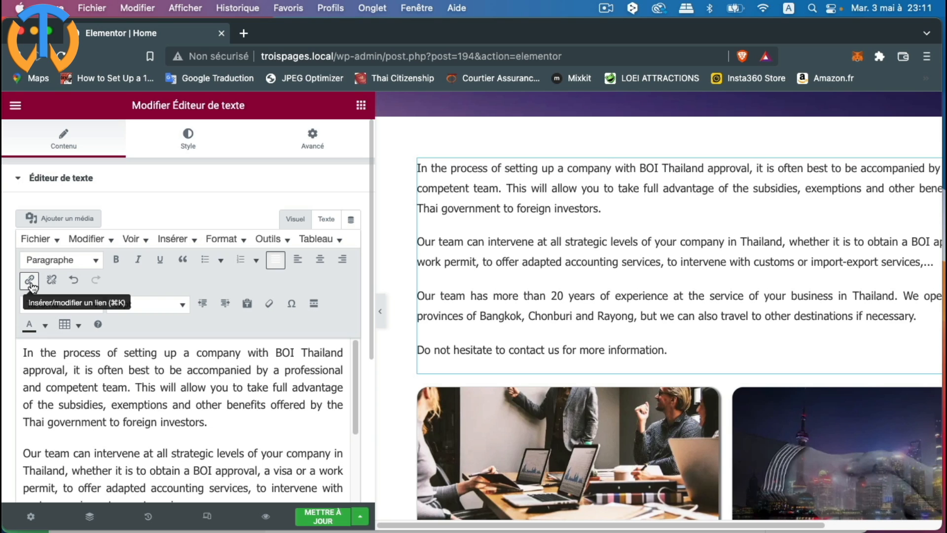
click(172, 239)
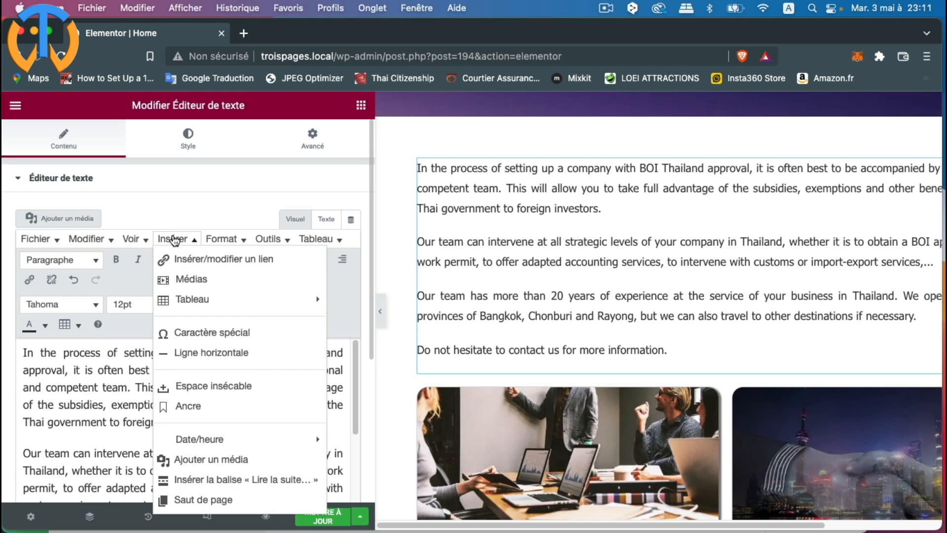
click(191, 259)
scroll(179, 380, down, 5)
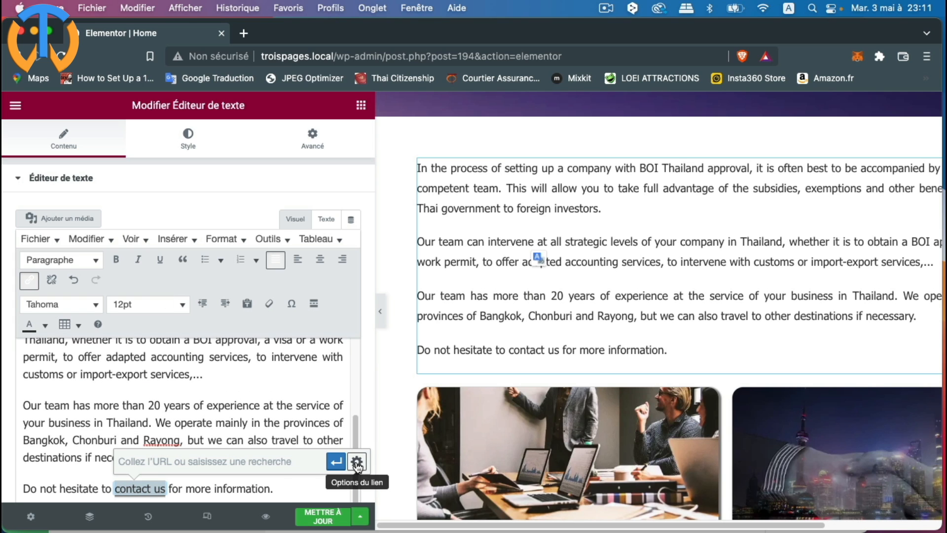
click(357, 462)
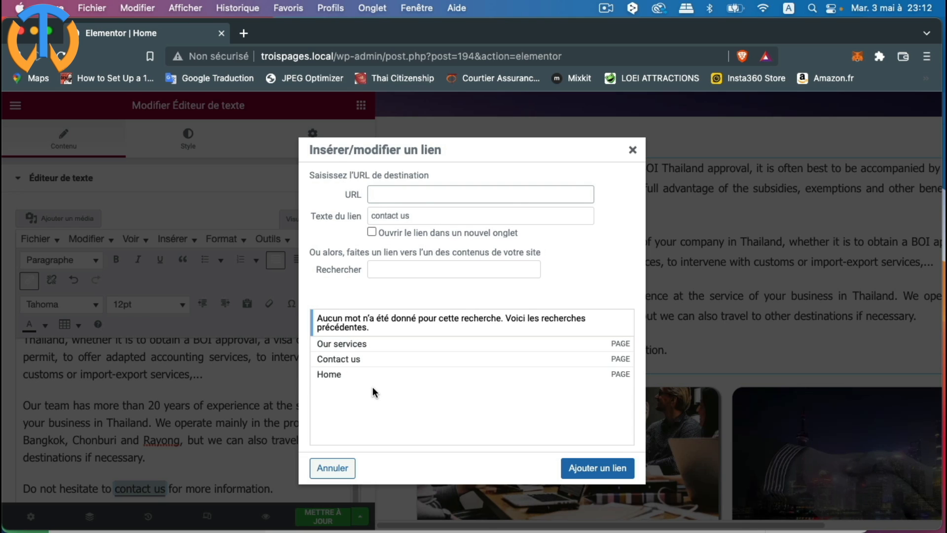
click(351, 363)
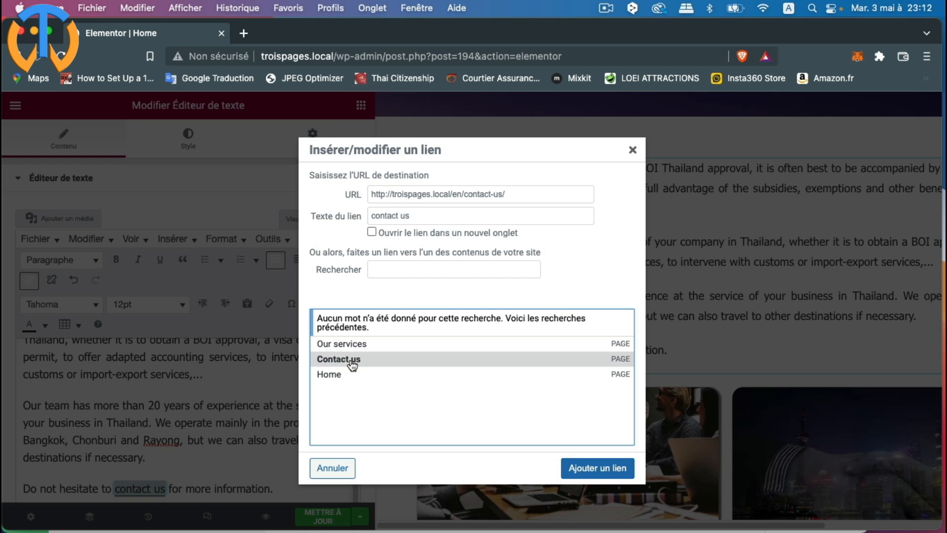
click(601, 467)
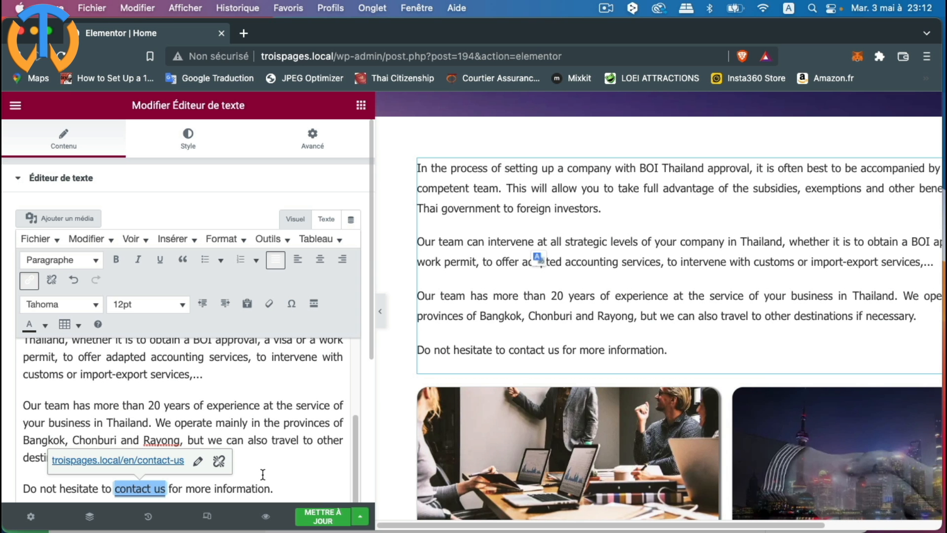
click(288, 468)
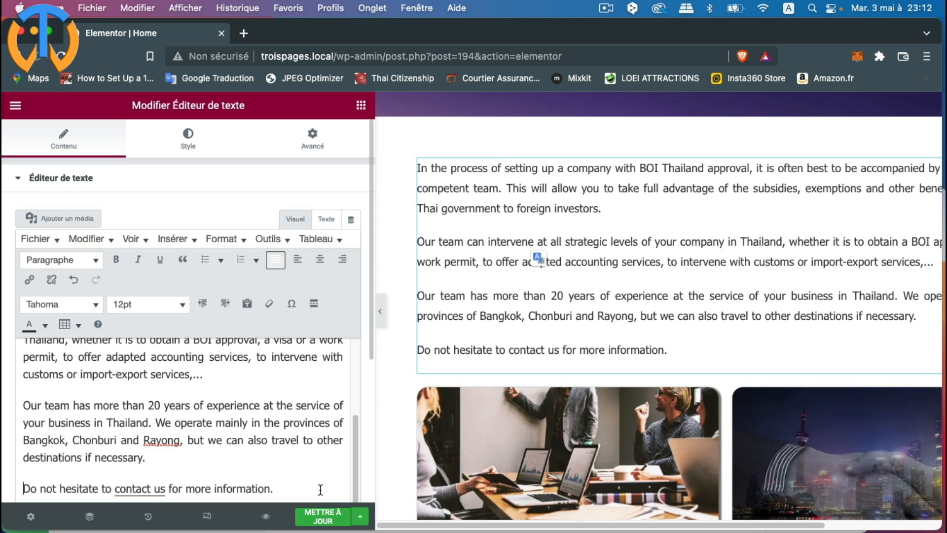
click(327, 521)
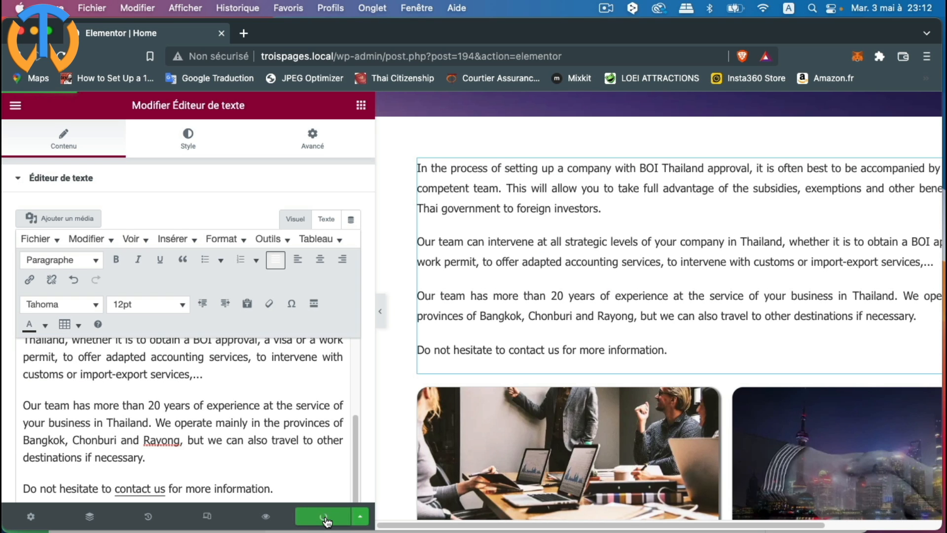
Bring the images below the text into view and narrow the Elementor editing panel
scroll(393, 419, down, 7)
scroll(513, 264, up, 2)
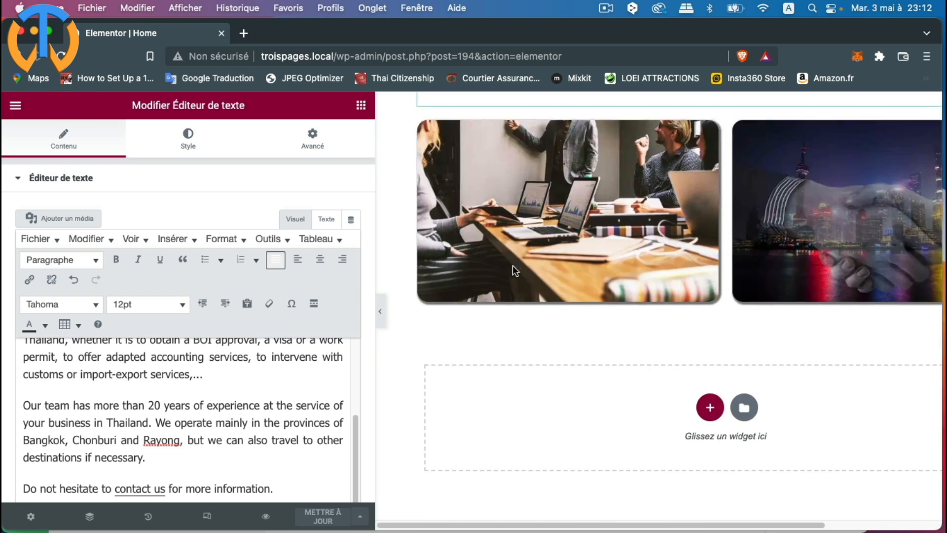
scroll(513, 265, up, 3)
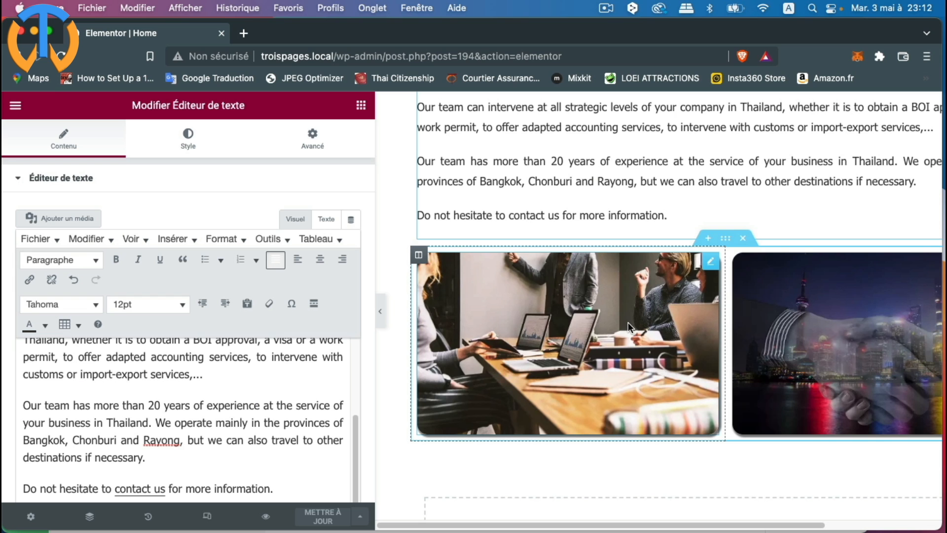
drag(375, 407, 284, 404)
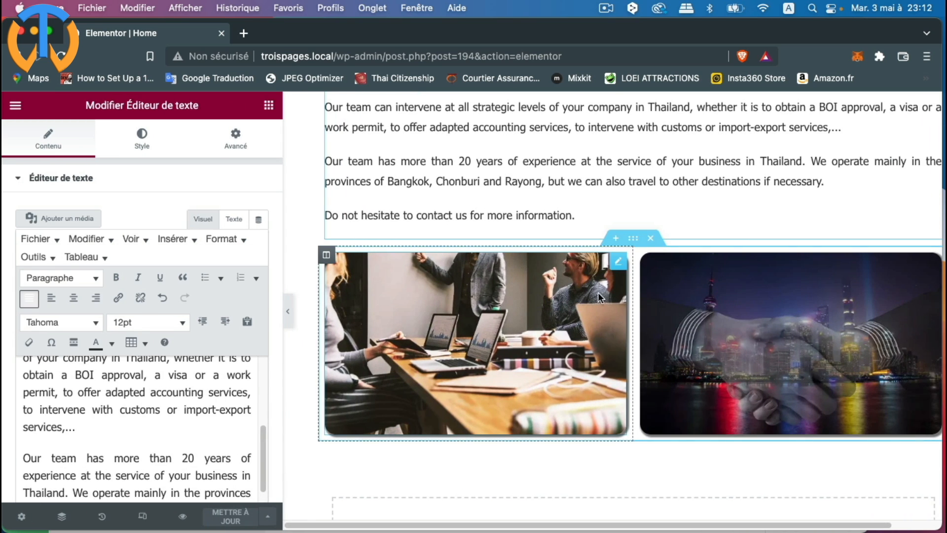
Open the media picker for the left image below the Home page text and upload boi-thailand-board-investment.jpeg from the en folder
click(619, 264)
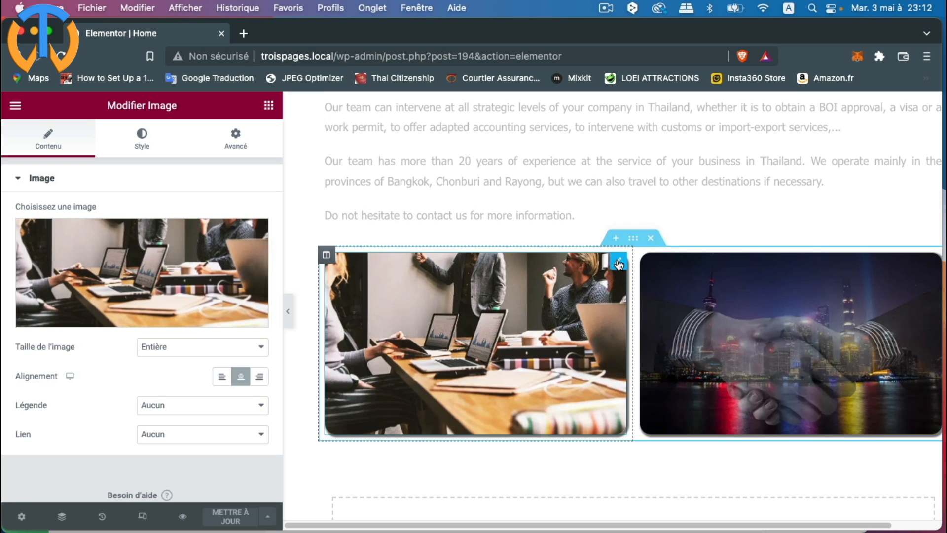
click(146, 262)
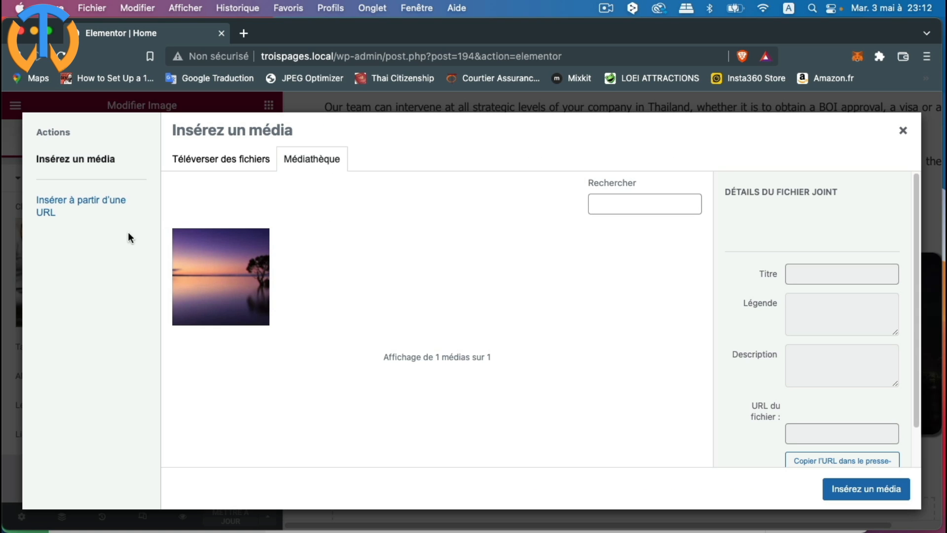
click(192, 163)
click(523, 330)
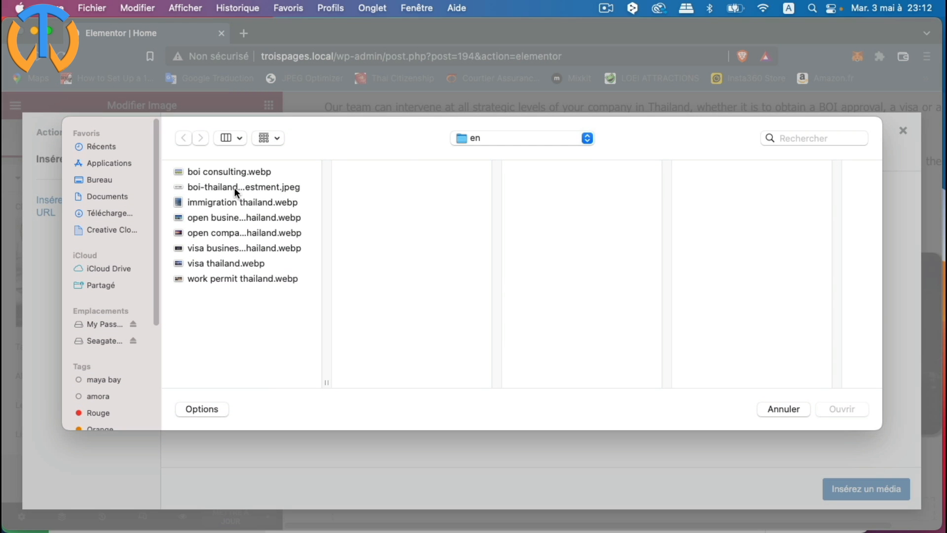
double_click(235, 188)
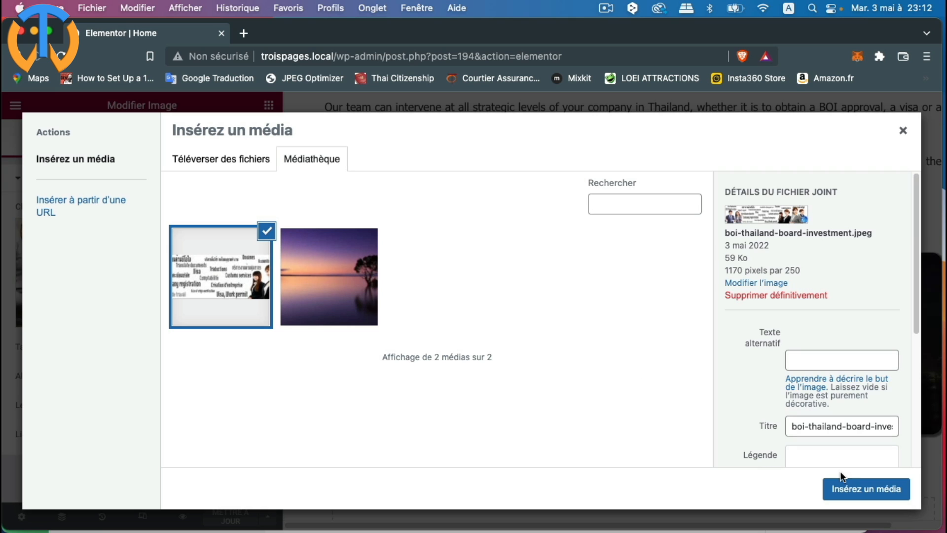
Upload work permit thailand.webp from the en folder and insert it as the left image below the text
click(209, 163)
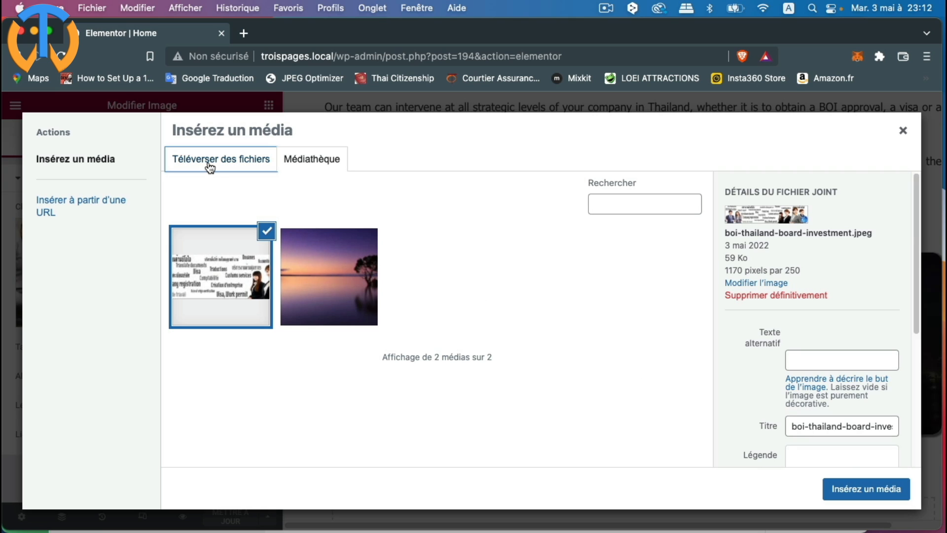
click(567, 332)
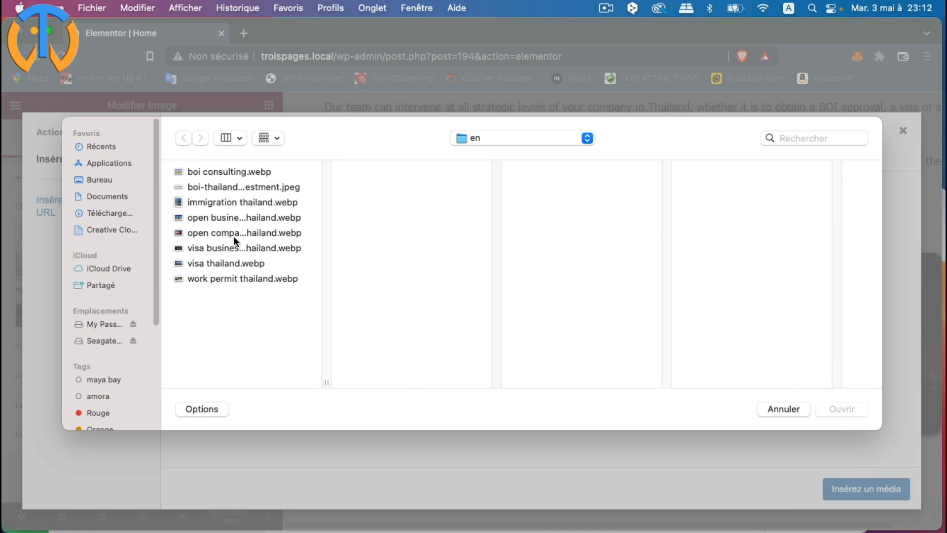
click(242, 279)
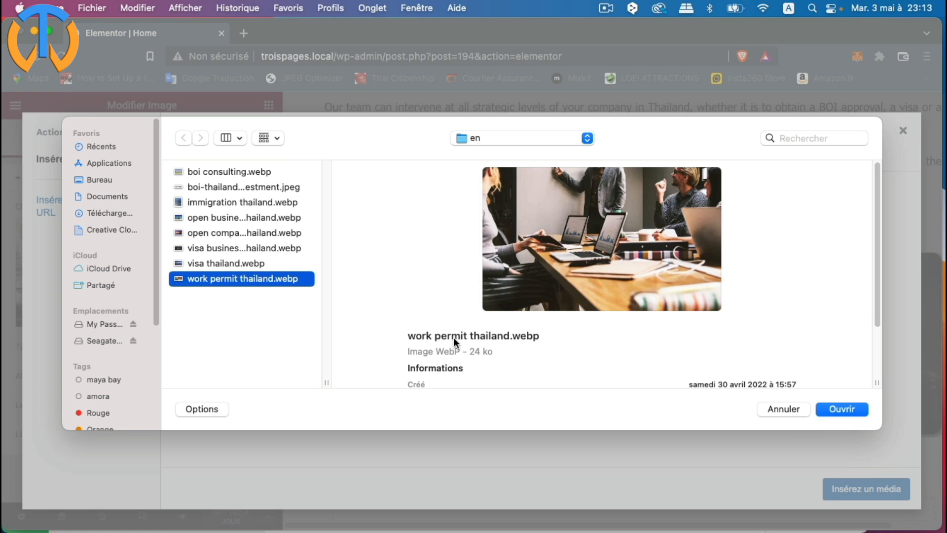
click(845, 409)
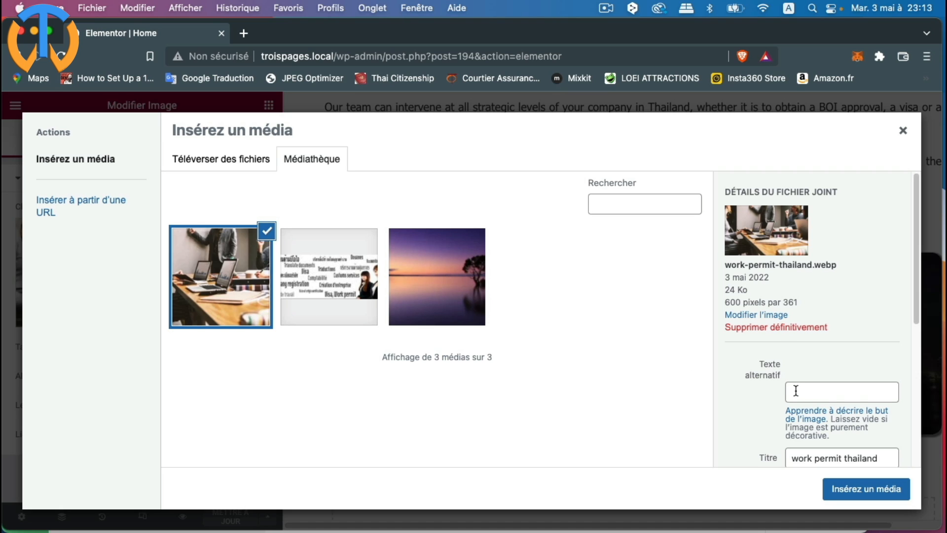
click(866, 493)
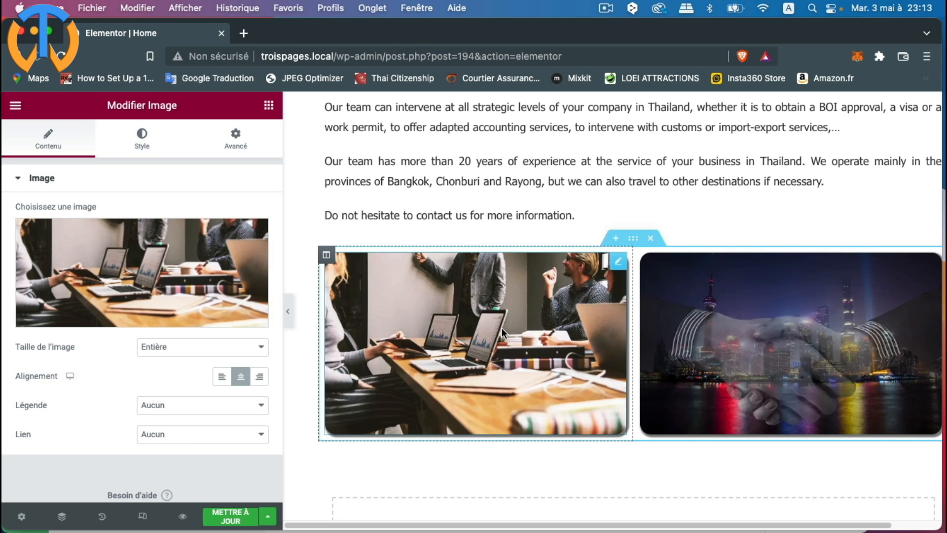
Update the Home page and slightly narrow the Elementor editing panel
scroll(502, 331, up, 2)
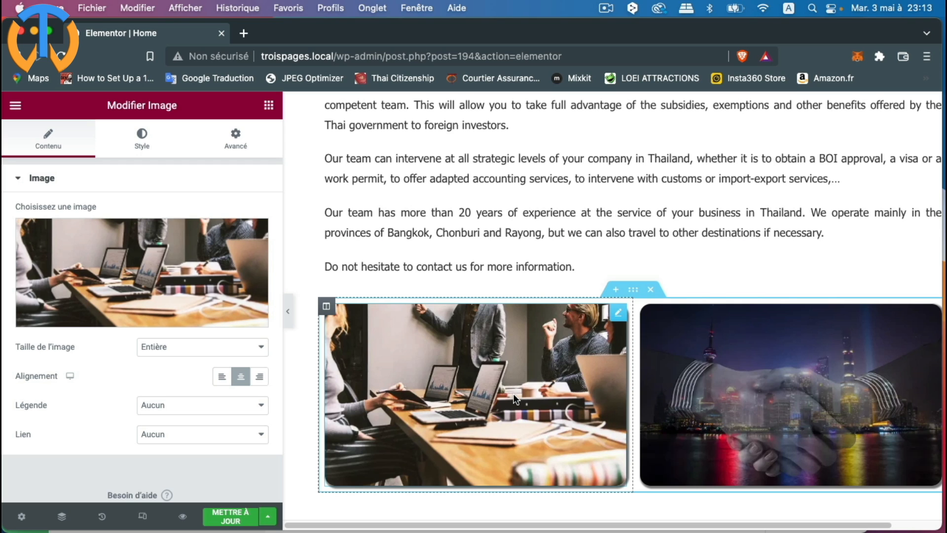
scroll(514, 394, down, 8)
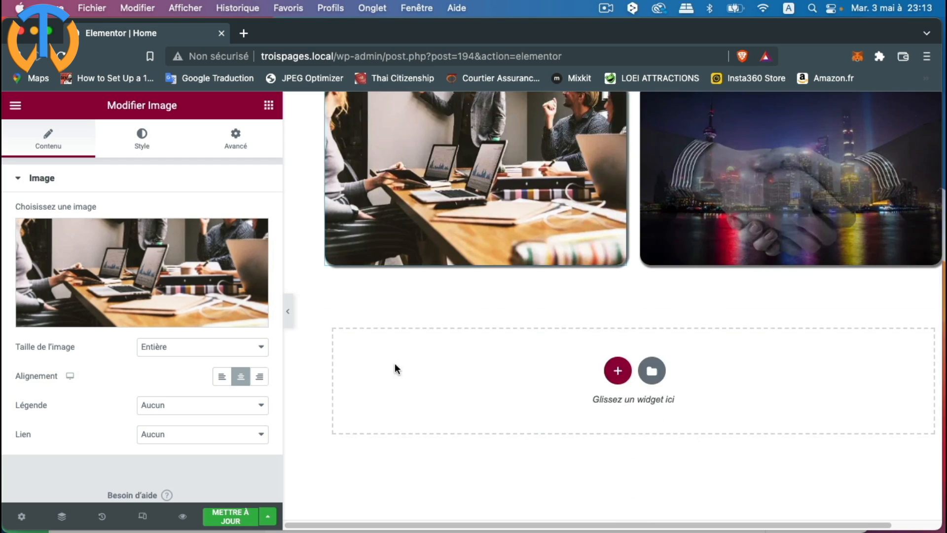
click(236, 517)
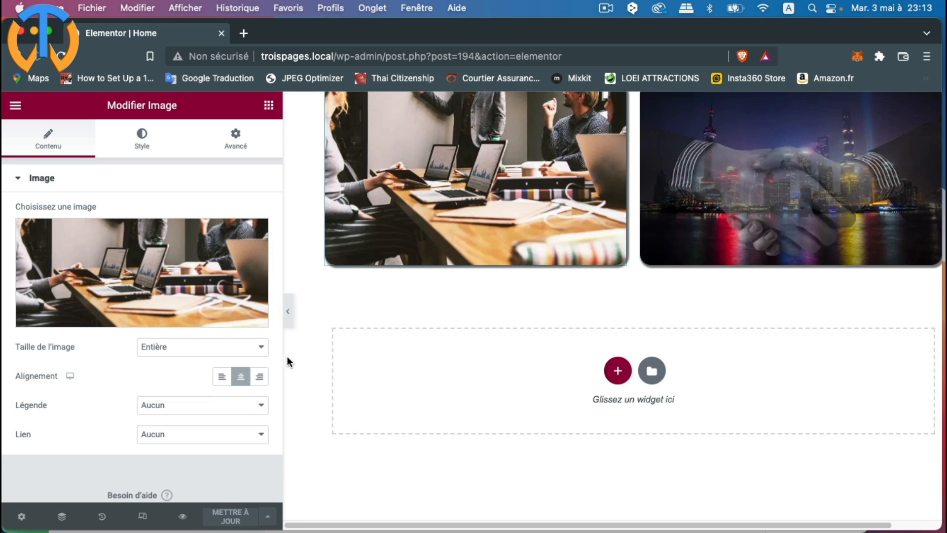
drag(285, 363, 267, 362)
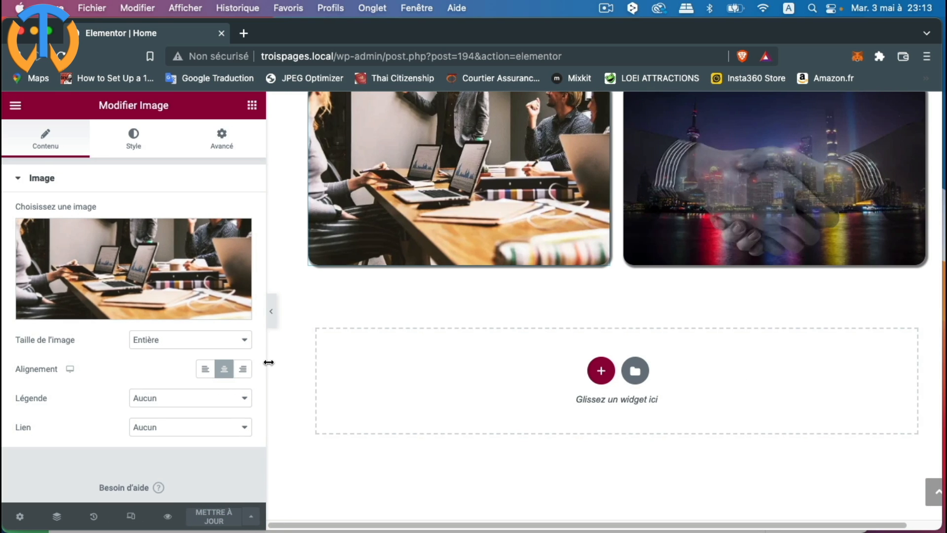
Leave the Home page editor, then open the English Contact us page in Elementor and review its text and contact form
click(16, 106)
click(77, 349)
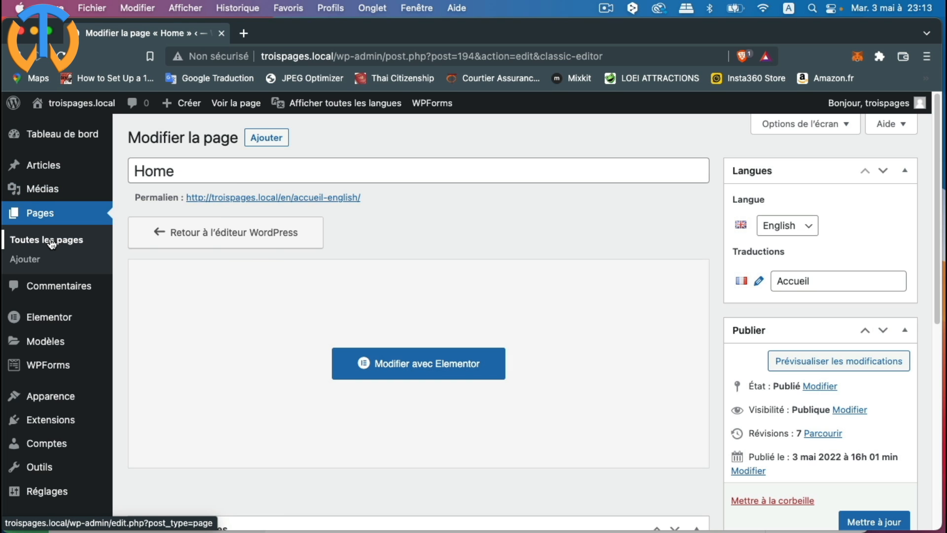
click(51, 243)
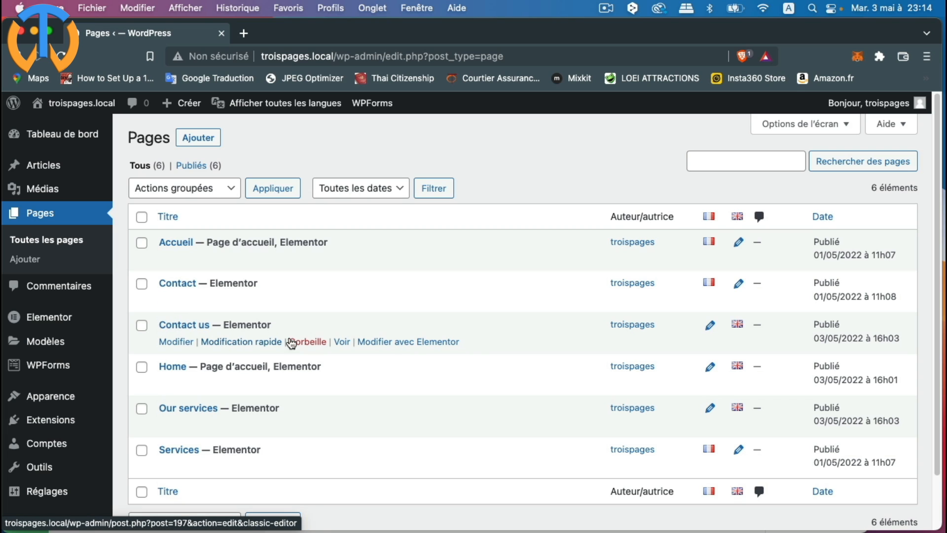
click(390, 344)
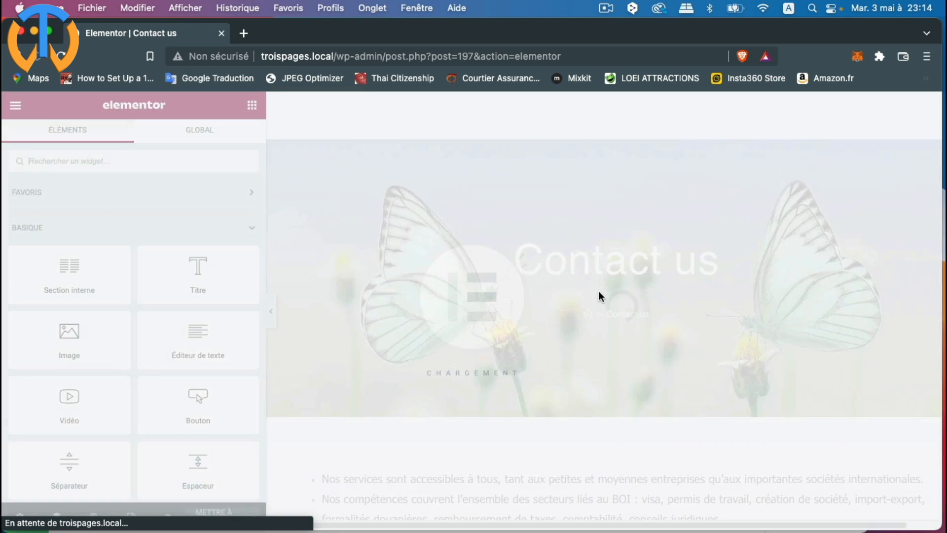
scroll(568, 299, down, 2)
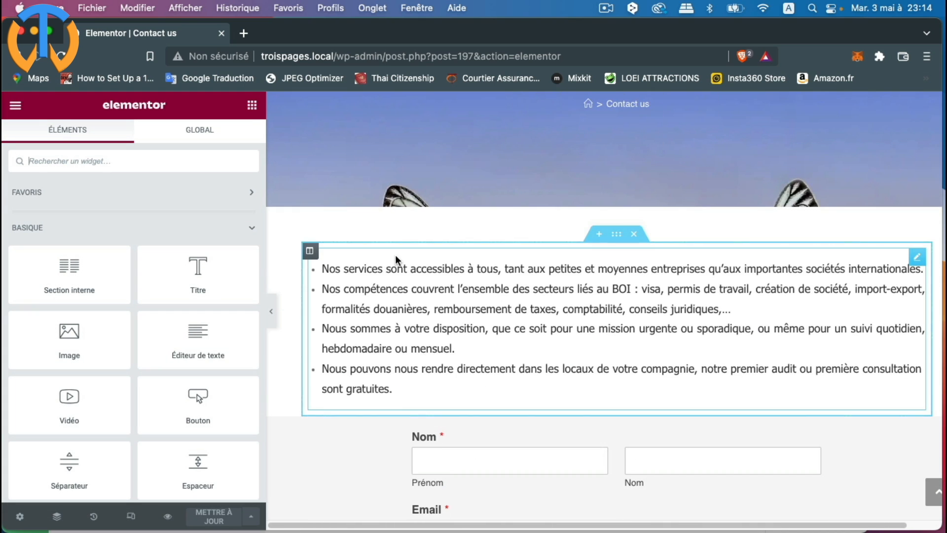
scroll(572, 305, down, 5)
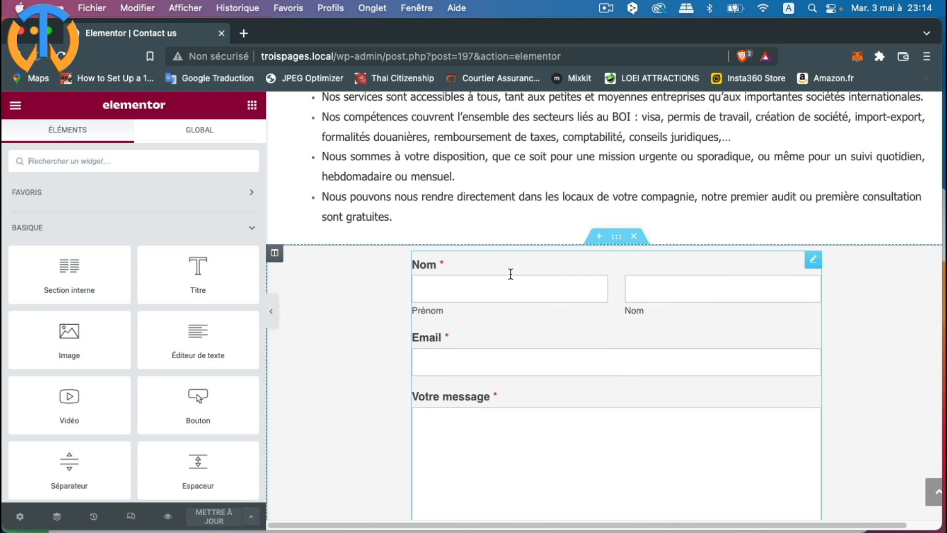
scroll(539, 325, down, 3)
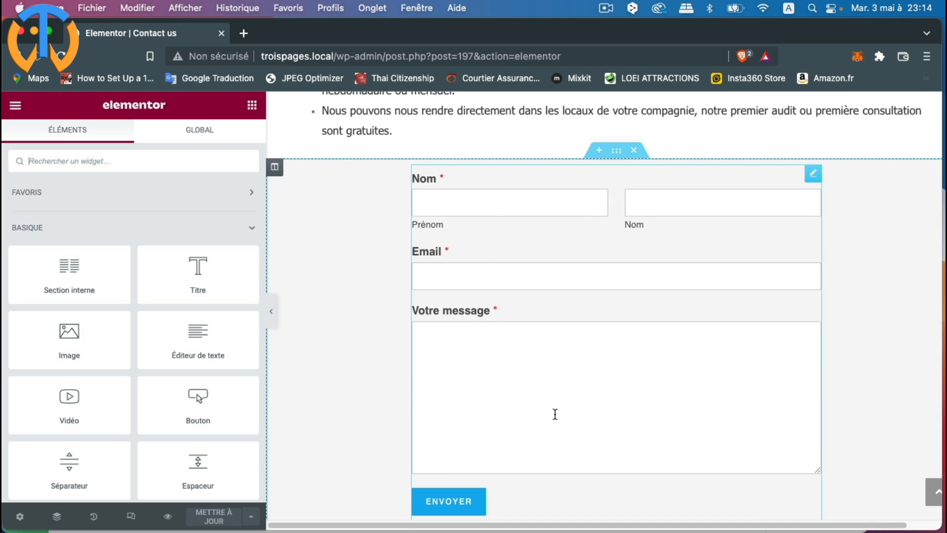
scroll(564, 446, down, 7)
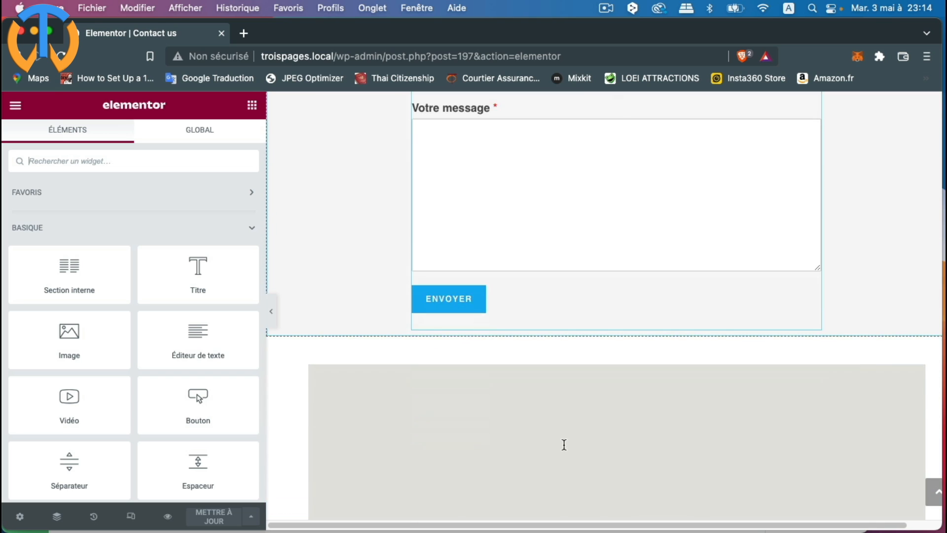
scroll(563, 444, up, 12)
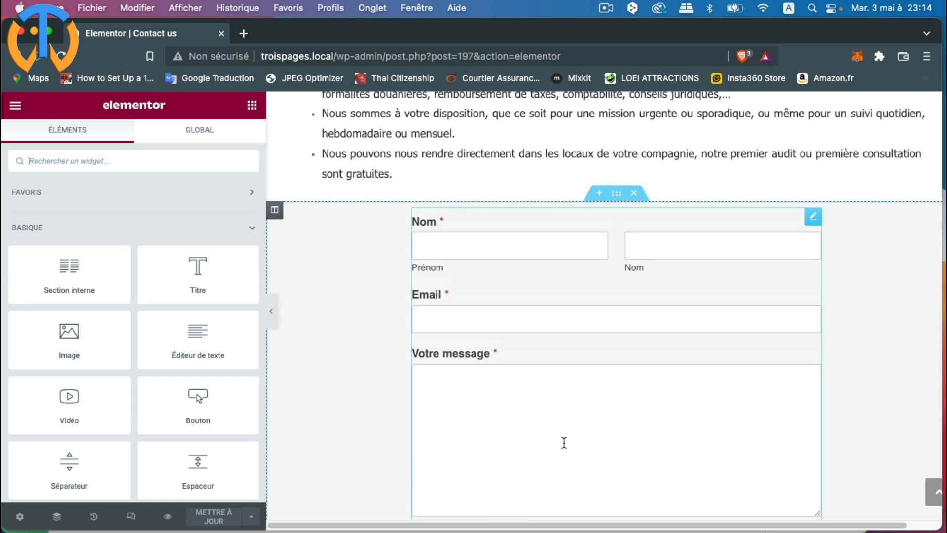
Exit the Contact us page's Elementor editor and open the WPForms forms overview
click(16, 105)
click(109, 350)
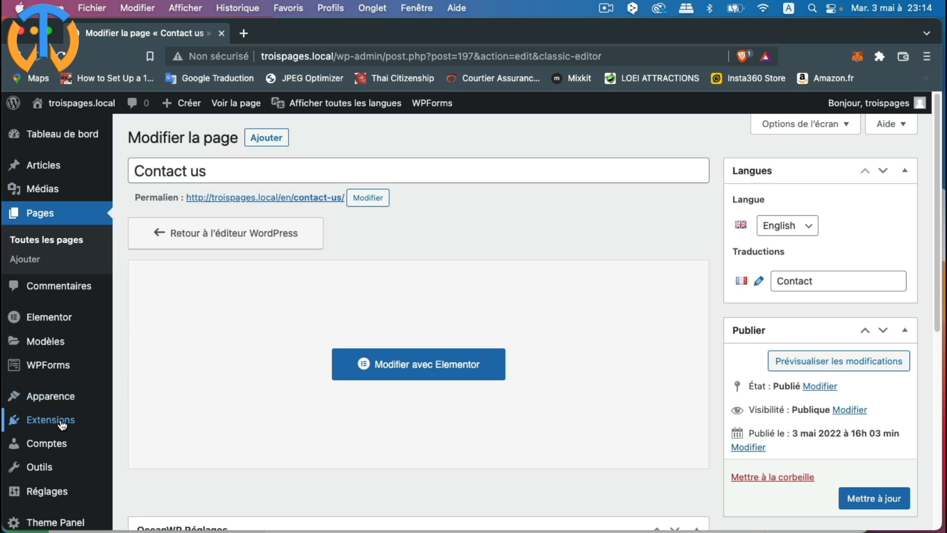
scroll(62, 424, down, 2)
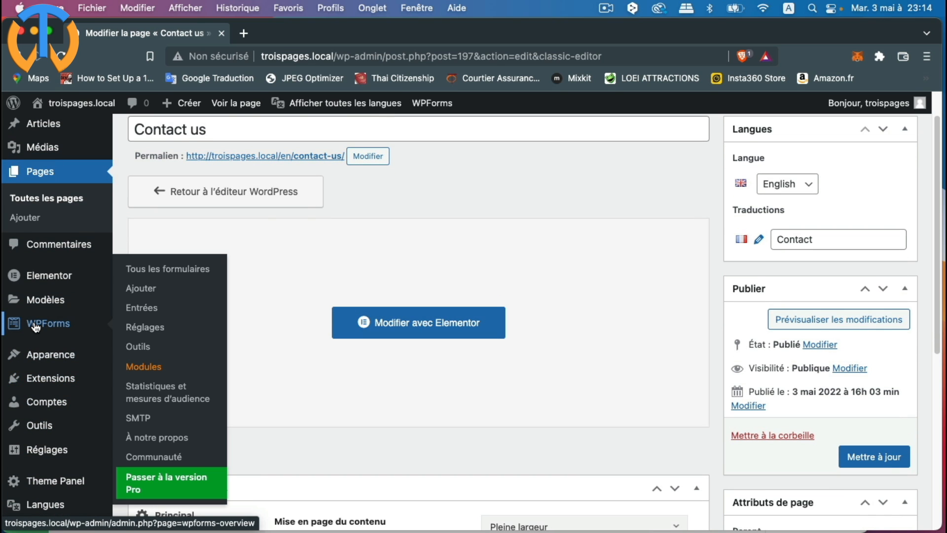
click(36, 324)
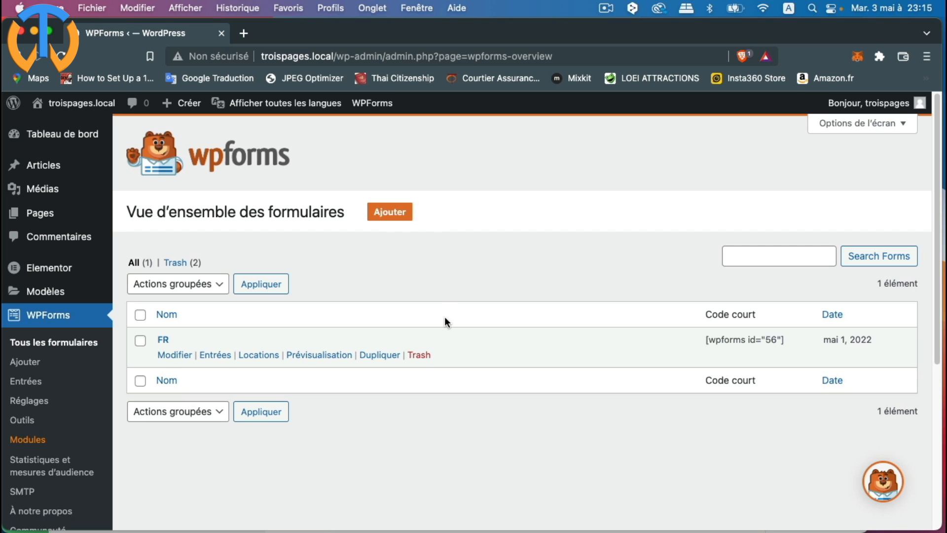
Create a new form named EN from the Simple Contact Form template and look over its fields
click(393, 216)
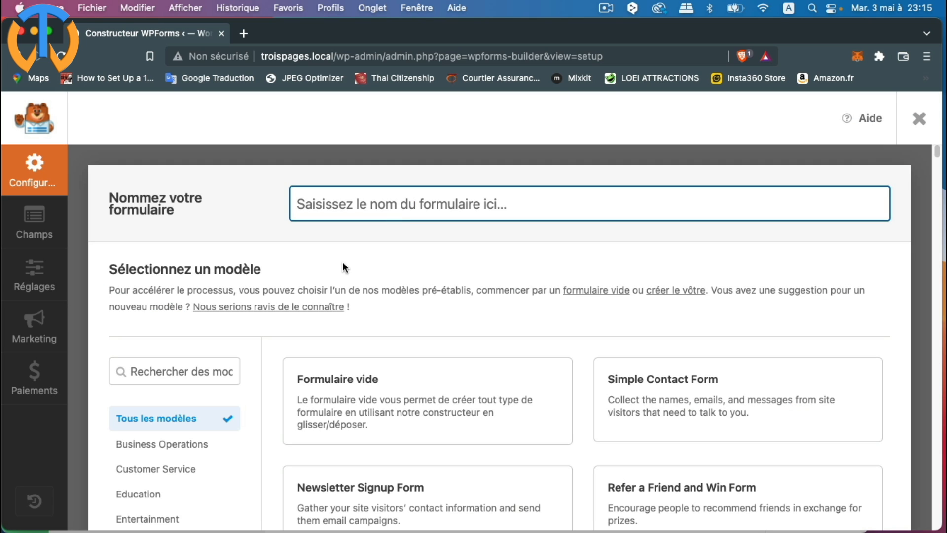
text(EN)
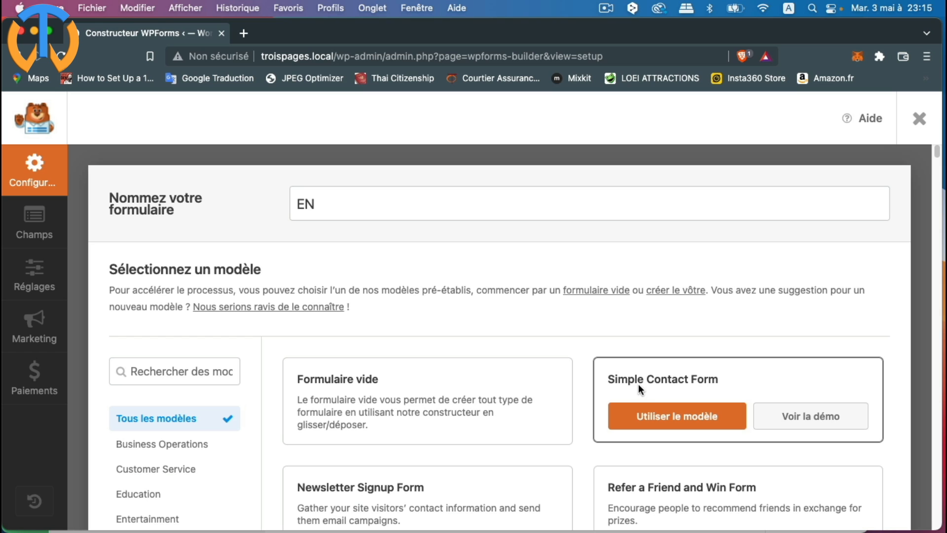
click(671, 422)
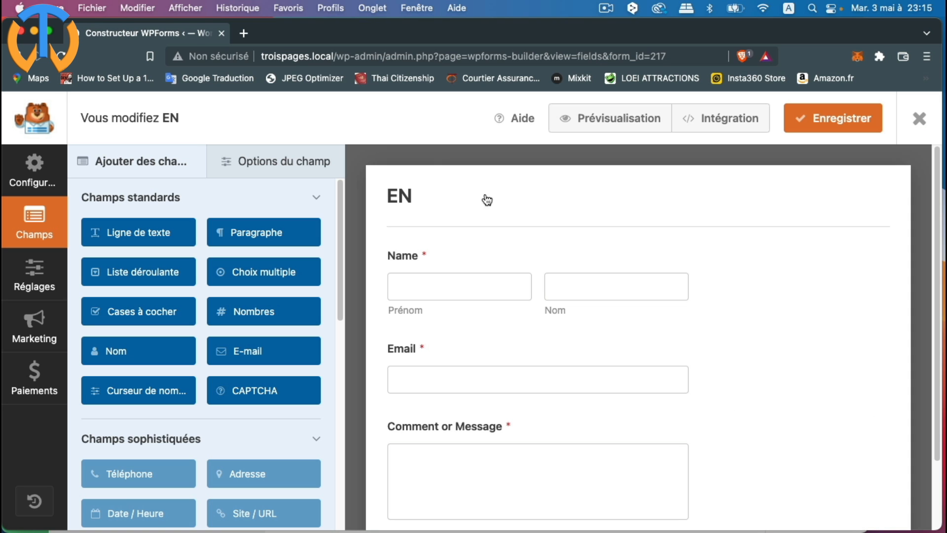
scroll(611, 229, down, 3)
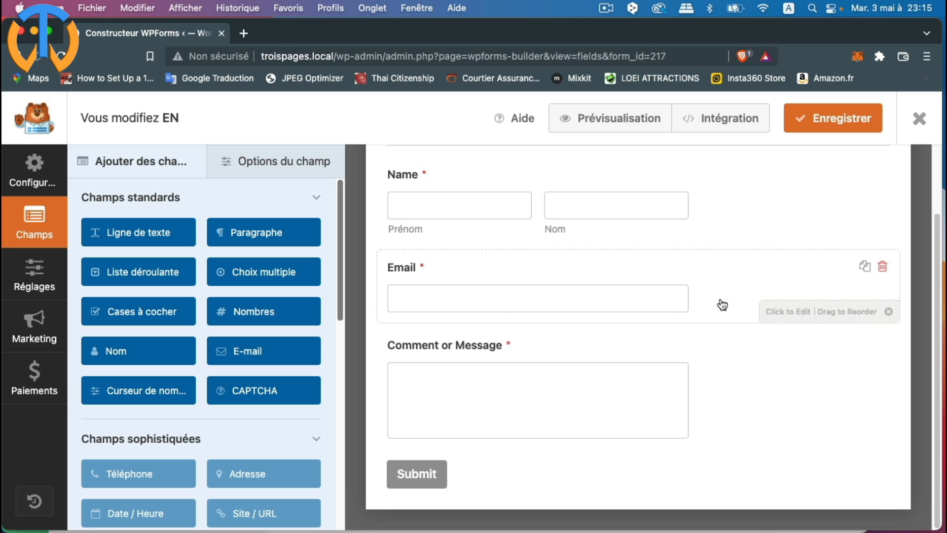
scroll(720, 302, up, 3)
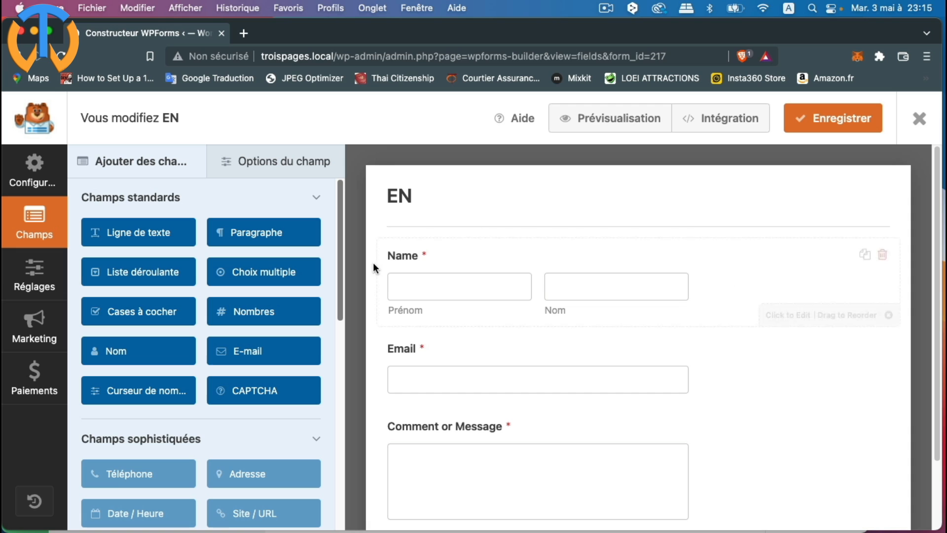
Set the Name field's size to Grande and its format to Simple
click(474, 262)
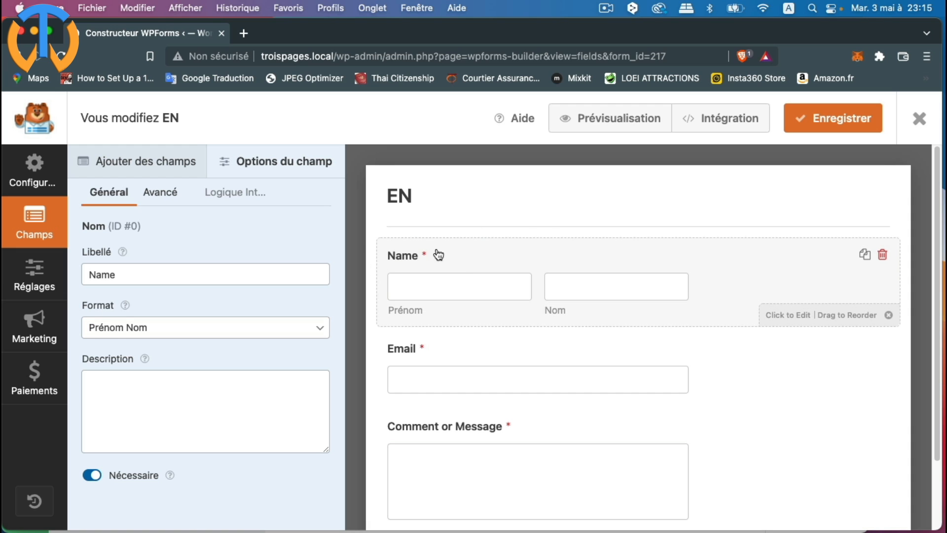
click(168, 196)
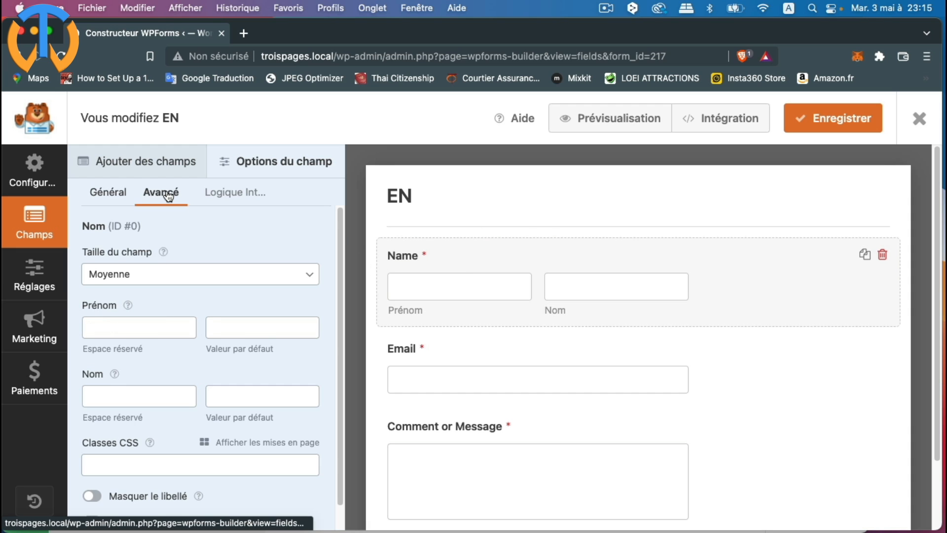
click(154, 275)
click(155, 289)
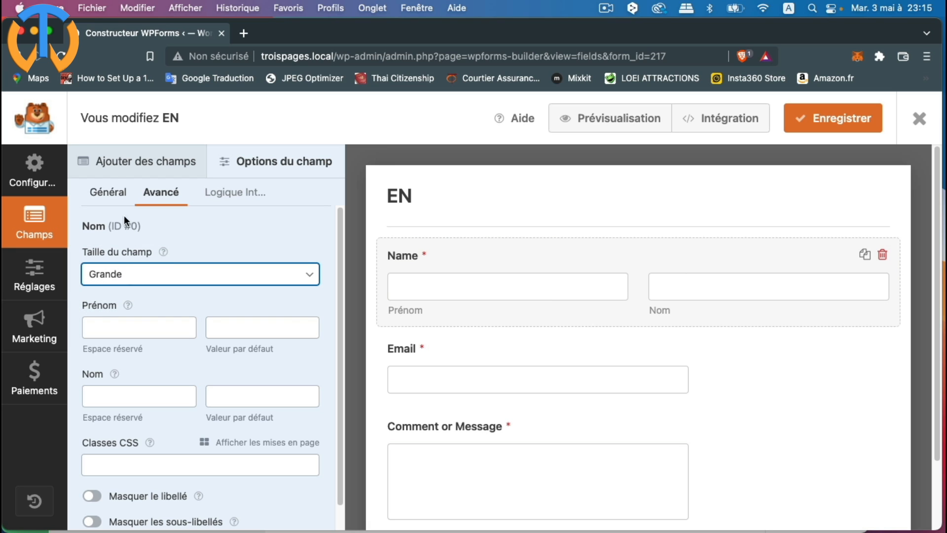
click(101, 193)
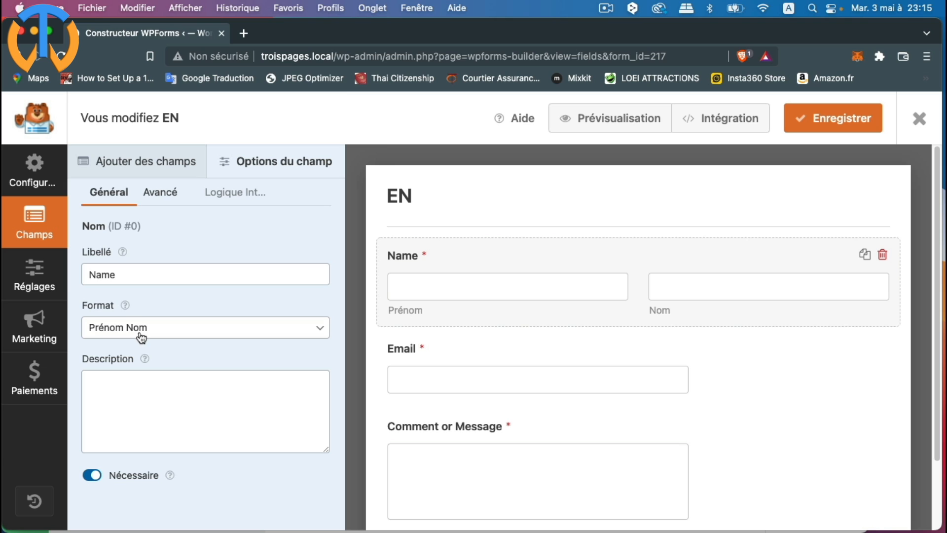
click(255, 330)
click(149, 312)
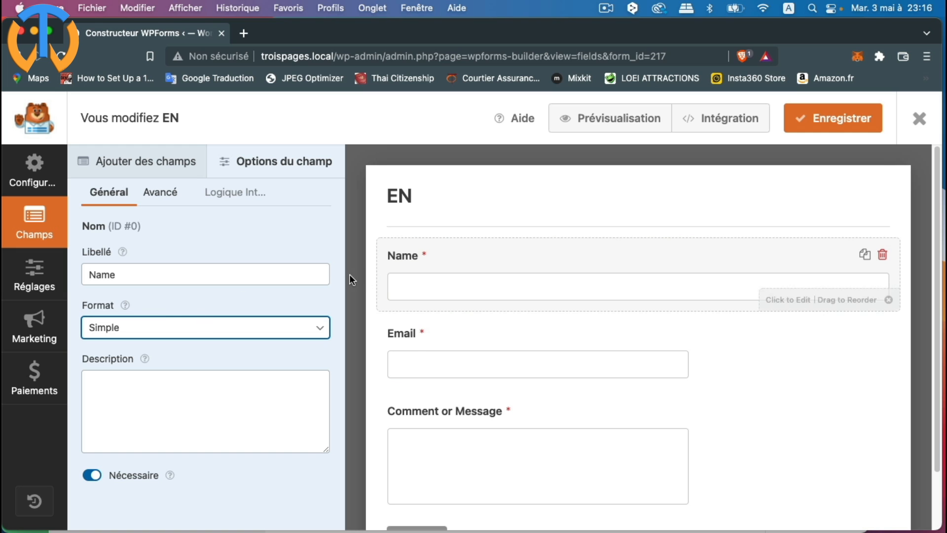
Set the Email field's size to Grande in the EN form
click(782, 349)
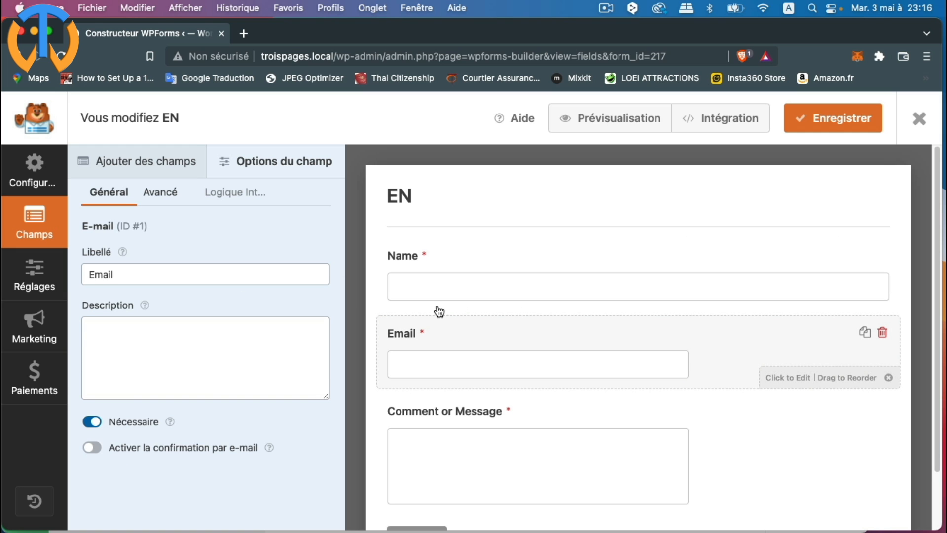
click(160, 193)
click(166, 285)
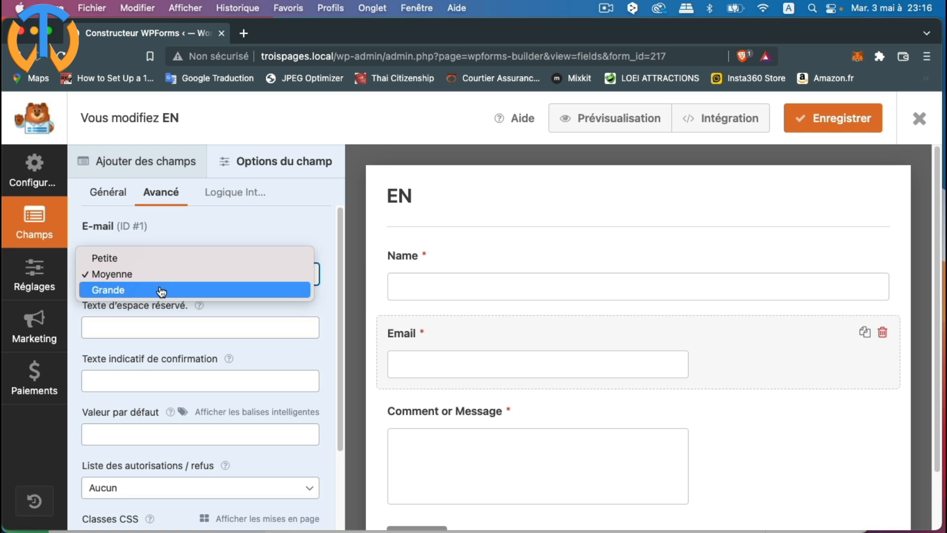
click(163, 290)
Change the Comment or Message field's label to "Your message"
scroll(696, 410, down, 2)
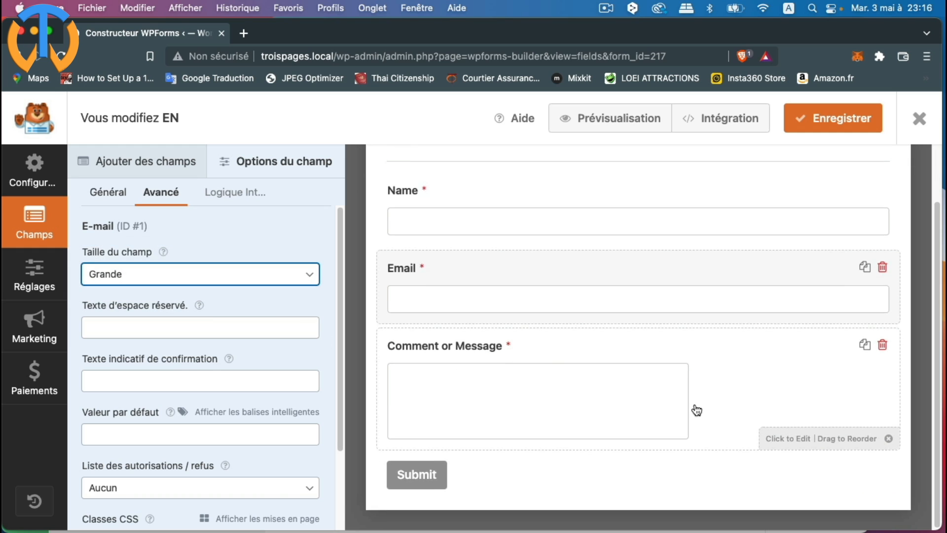
click(759, 368)
drag(153, 269, 14, 266)
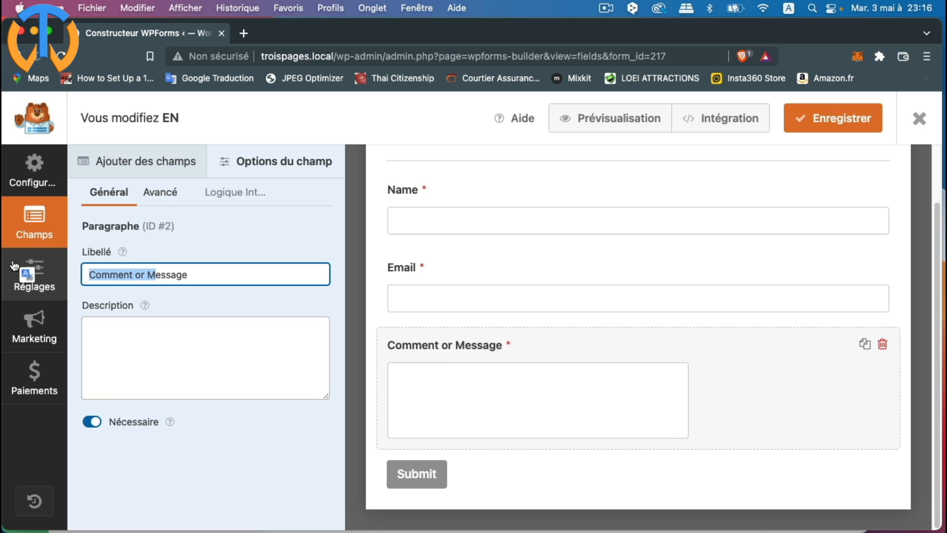
text(Yout)
key(BackSpace)
text(r )
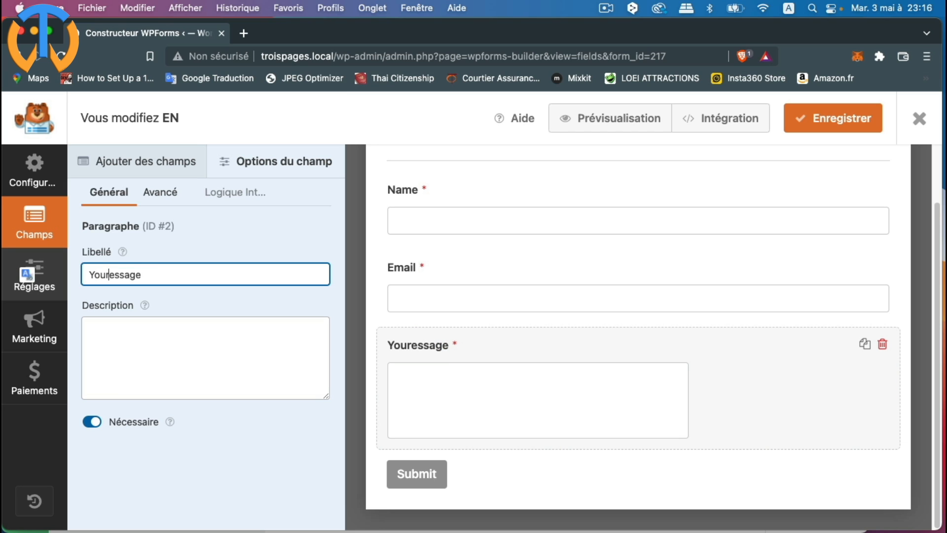
text(m)
Set the Your message field's size to Grande, and save and close the EN form
click(161, 192)
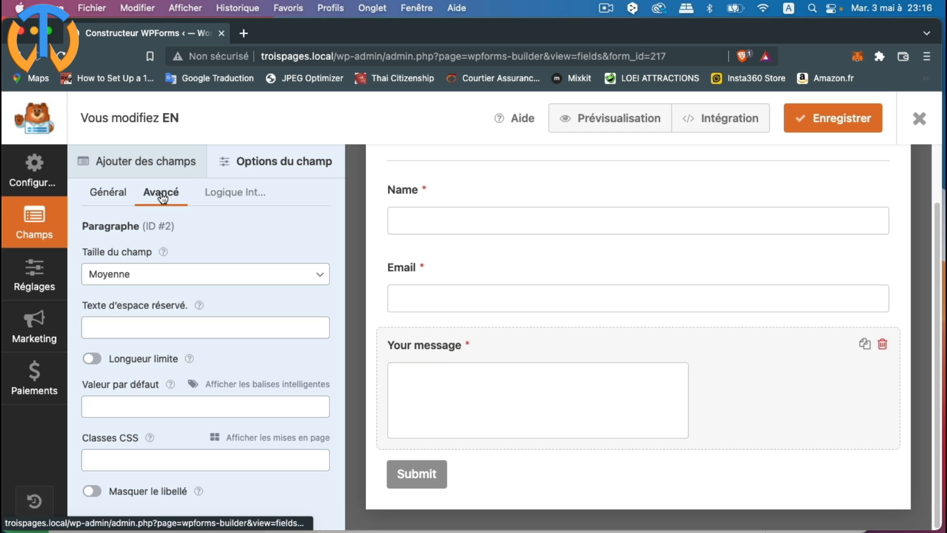
click(151, 279)
click(144, 290)
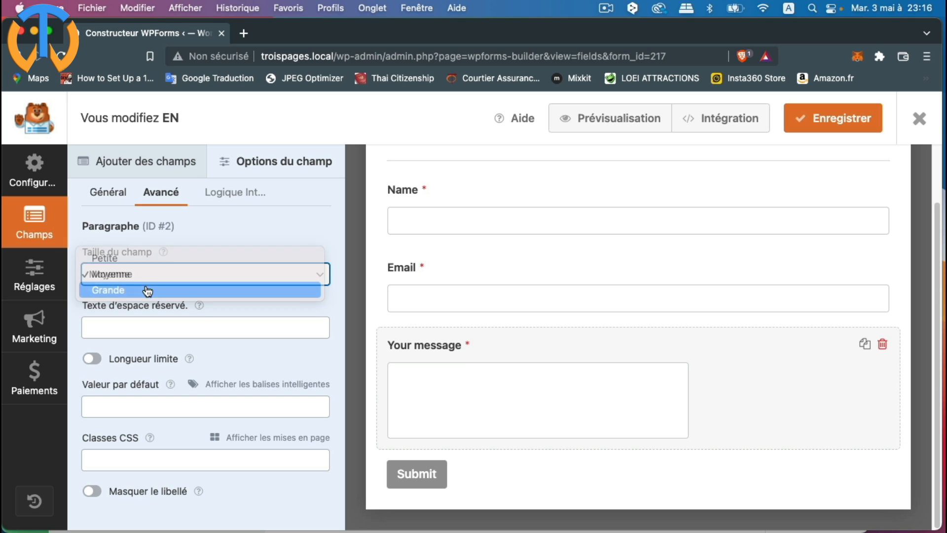
scroll(661, 434, down, 5)
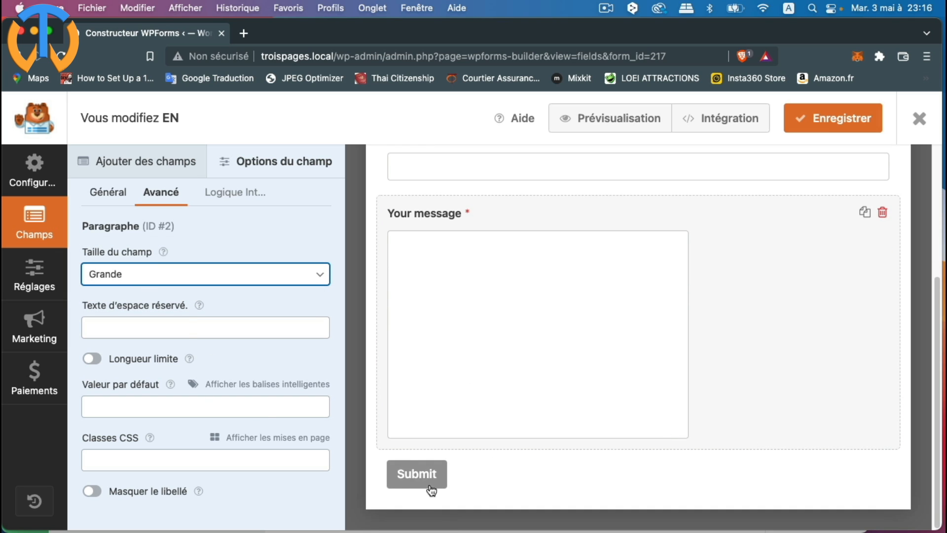
click(820, 124)
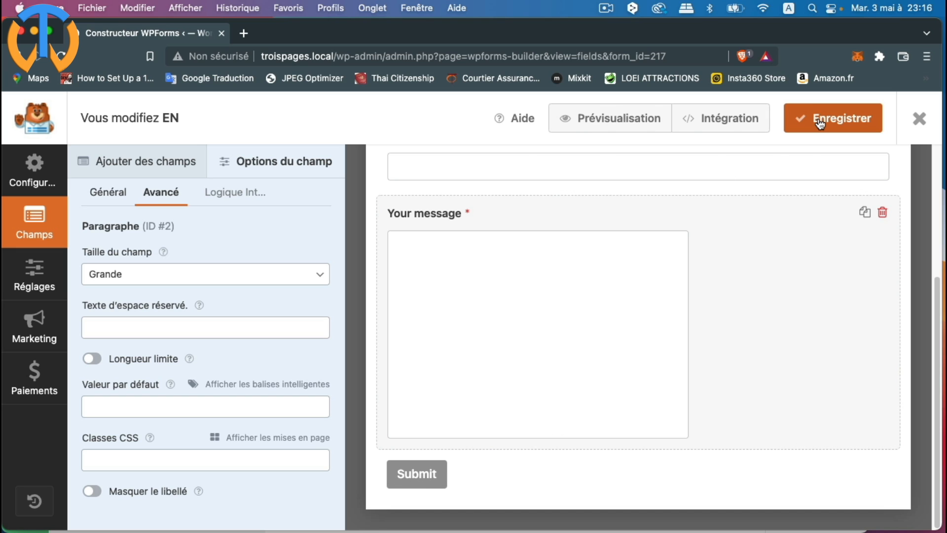
click(919, 123)
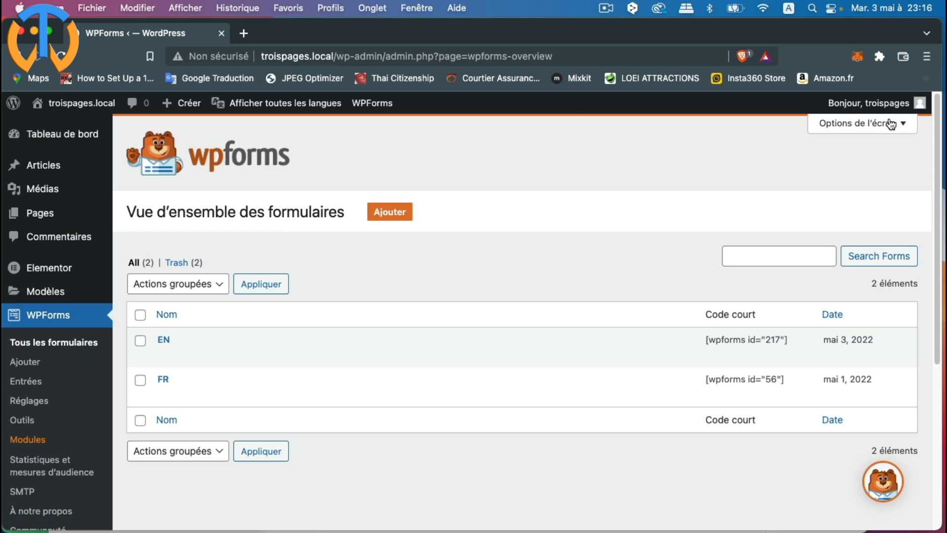
Open the English Contact us page from the pages list for editing in Elementor
mouse_move(57, 211)
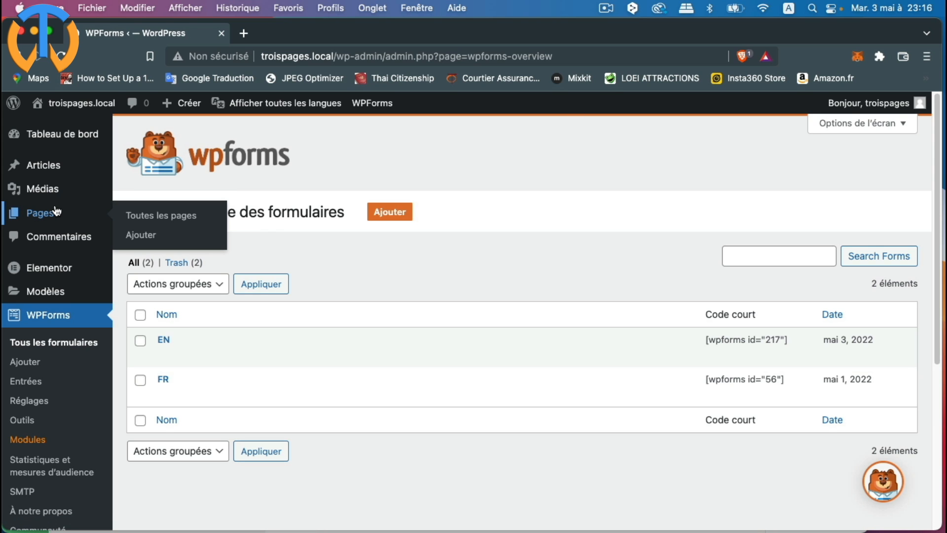
click(167, 214)
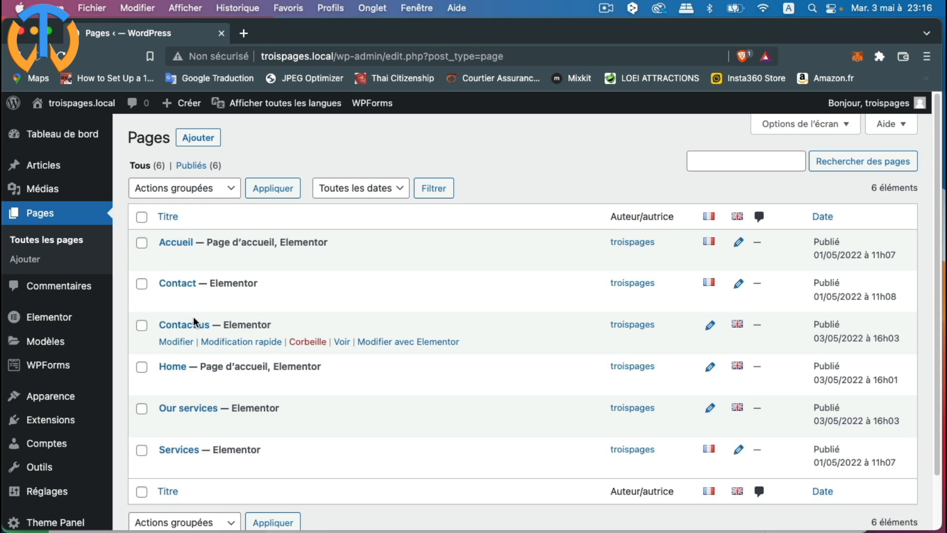
click(427, 343)
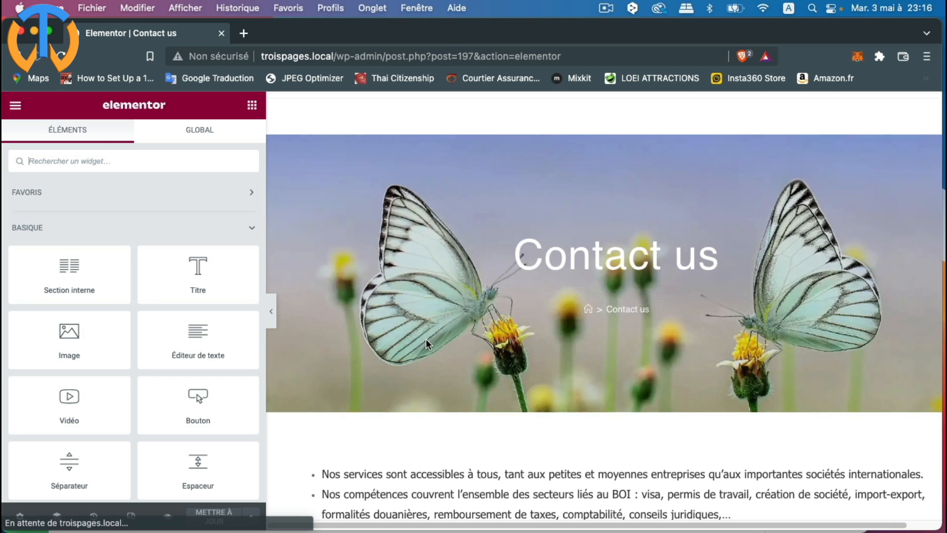
Set the Contact us page's WPForms widget to use the EN form and update the page
scroll(427, 344, down, 6)
scroll(425, 339, down, 1)
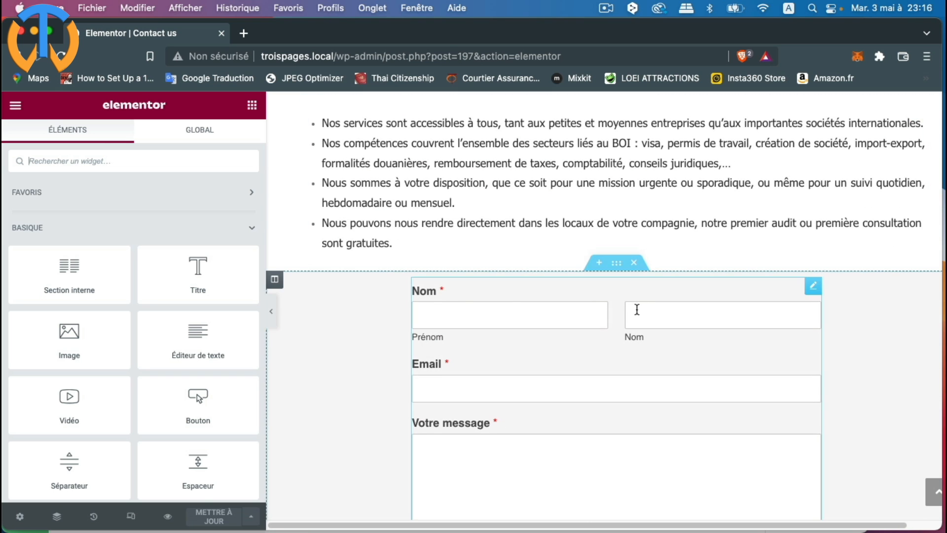
scroll(575, 349, down, 1)
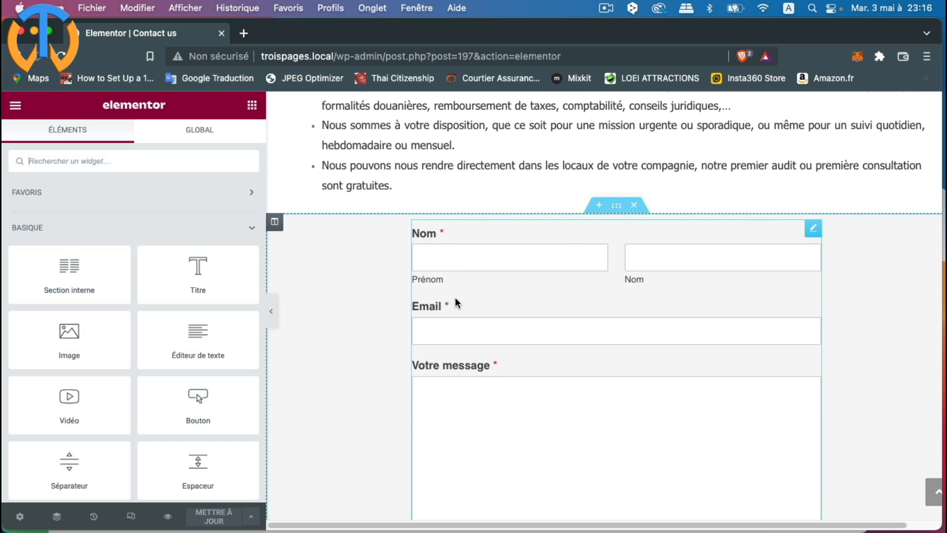
click(814, 228)
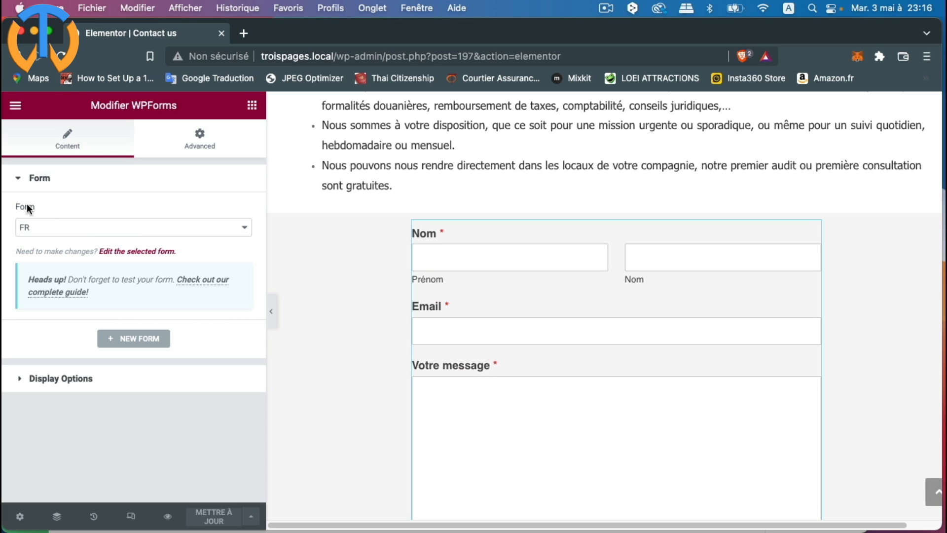
click(79, 230)
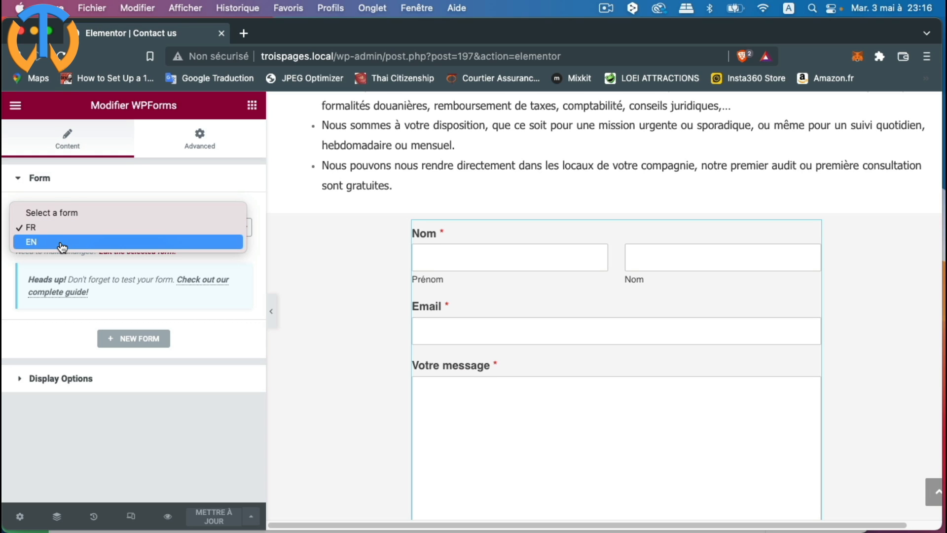
click(62, 246)
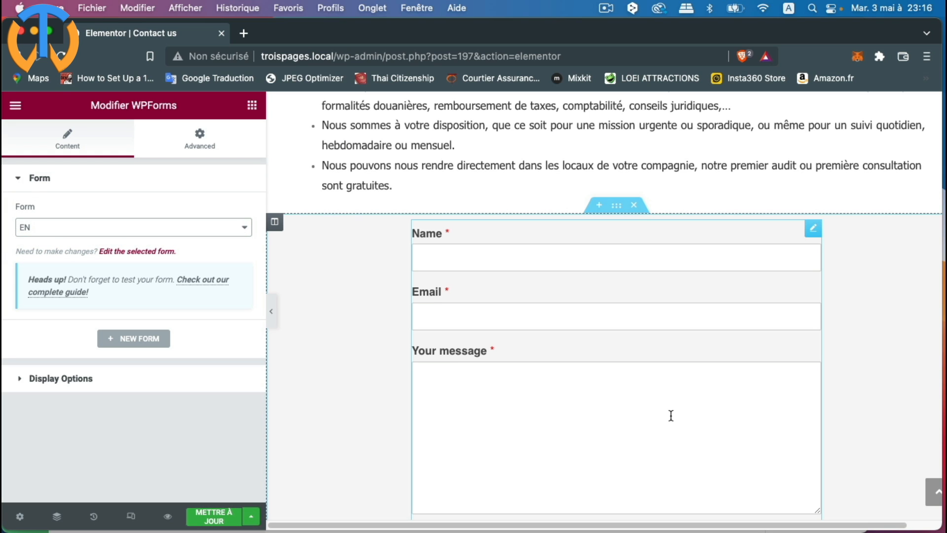
scroll(668, 416, down, 4)
scroll(653, 407, up, 2)
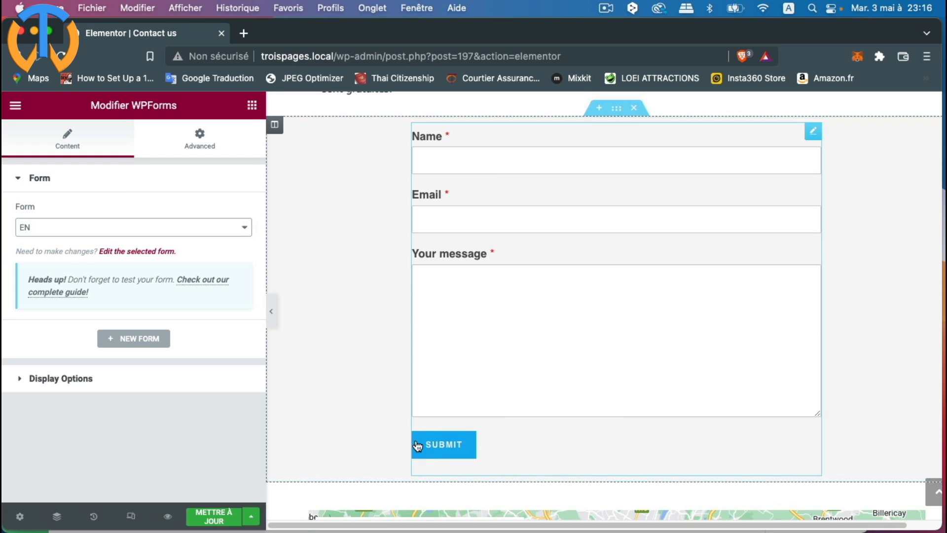
click(213, 517)
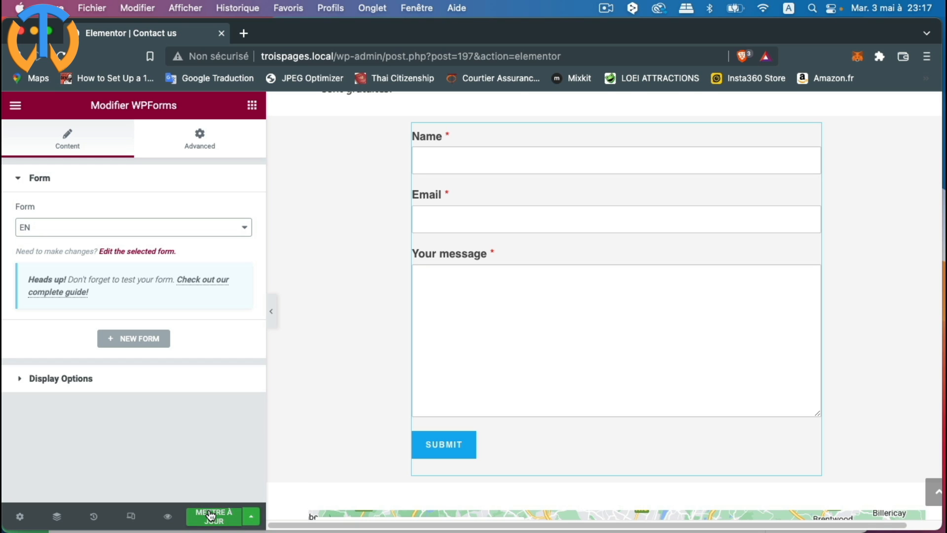
scroll(436, 431, up, 7)
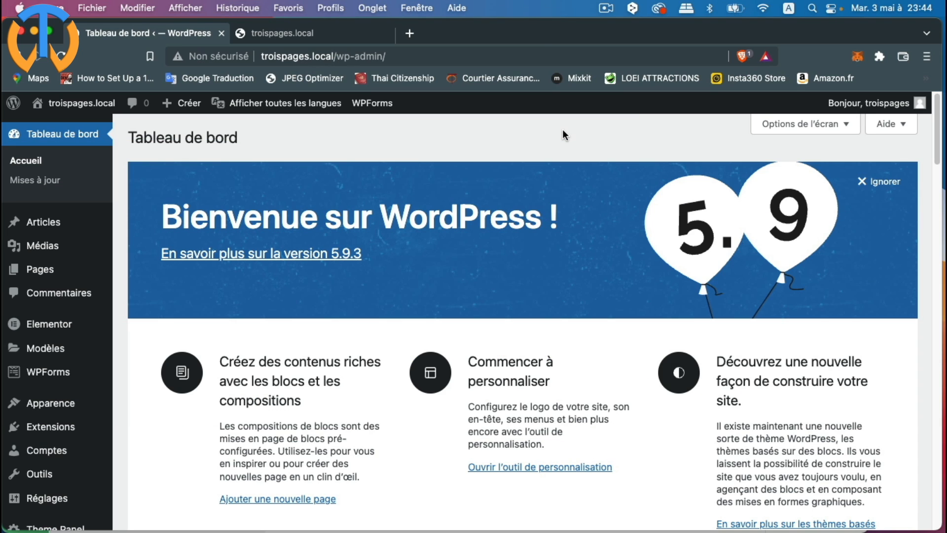
Look over the French Accueil page and its navigation menu on the live site
click(315, 33)
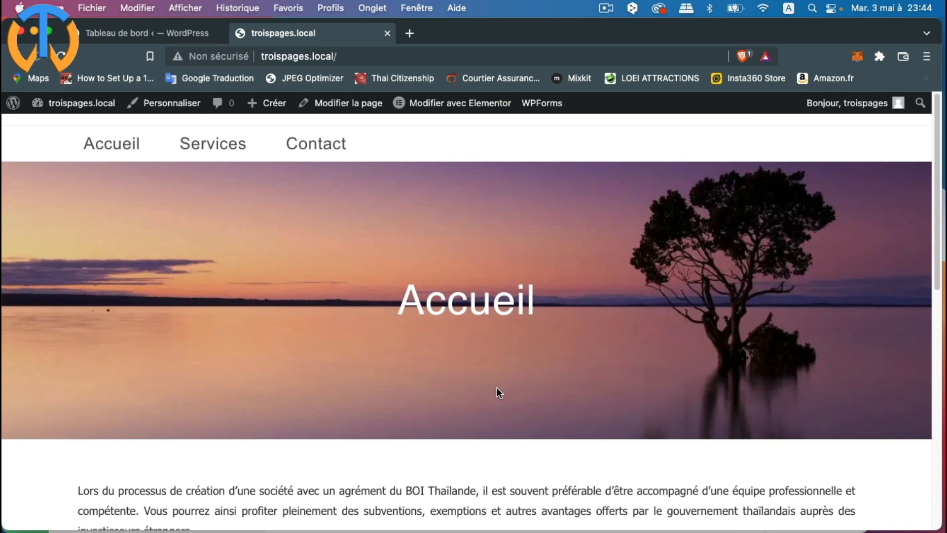
scroll(422, 348, down, 5)
scroll(422, 348, up, 5)
Return to the WordPress dashboard, open the menu management screen and review the FR menu's items
click(154, 35)
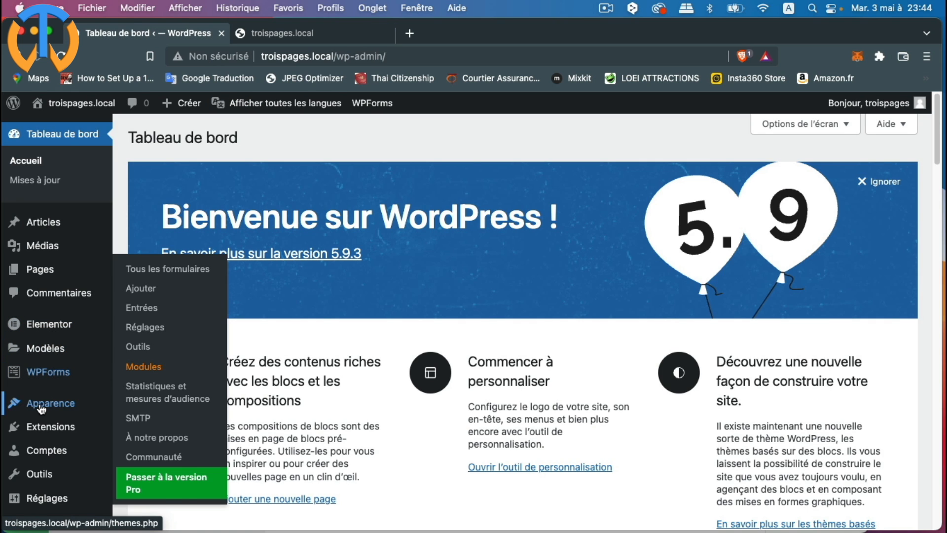
mouse_move(41, 409)
click(137, 437)
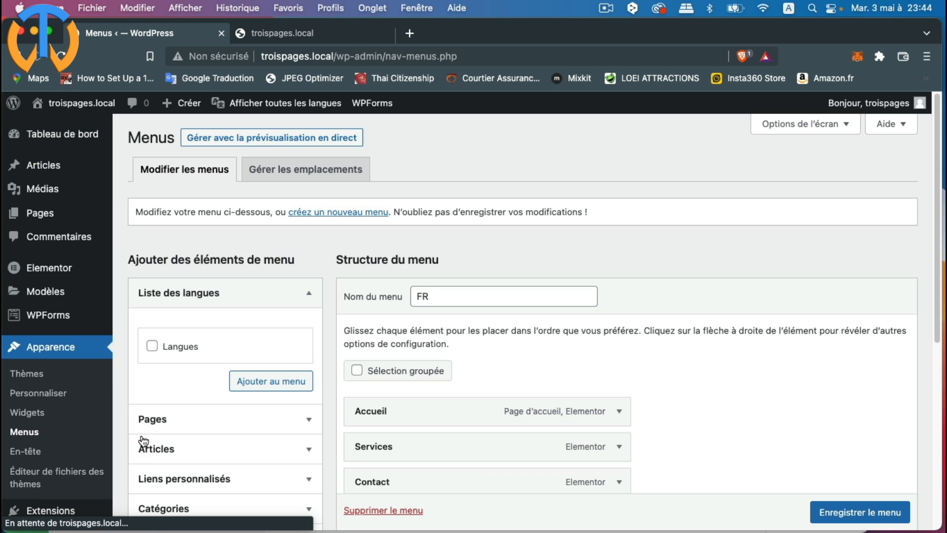
scroll(589, 350, down, 2)
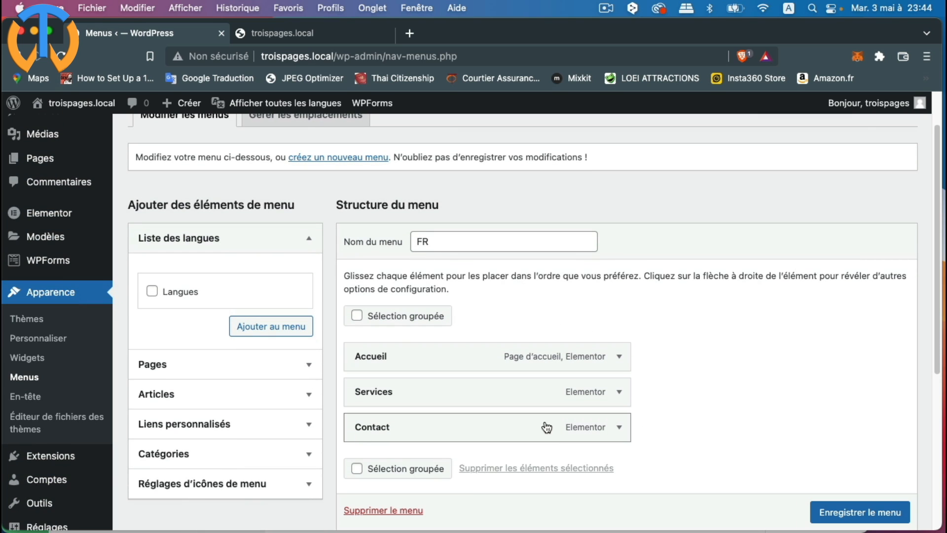
scroll(583, 418, up, 2)
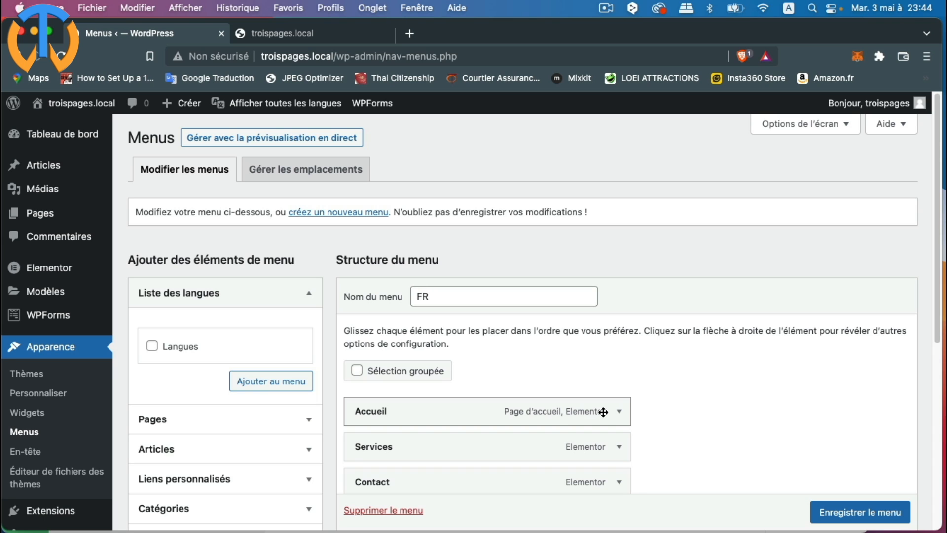
Create a new menu named EN and assign it to the Principal English location
click(335, 213)
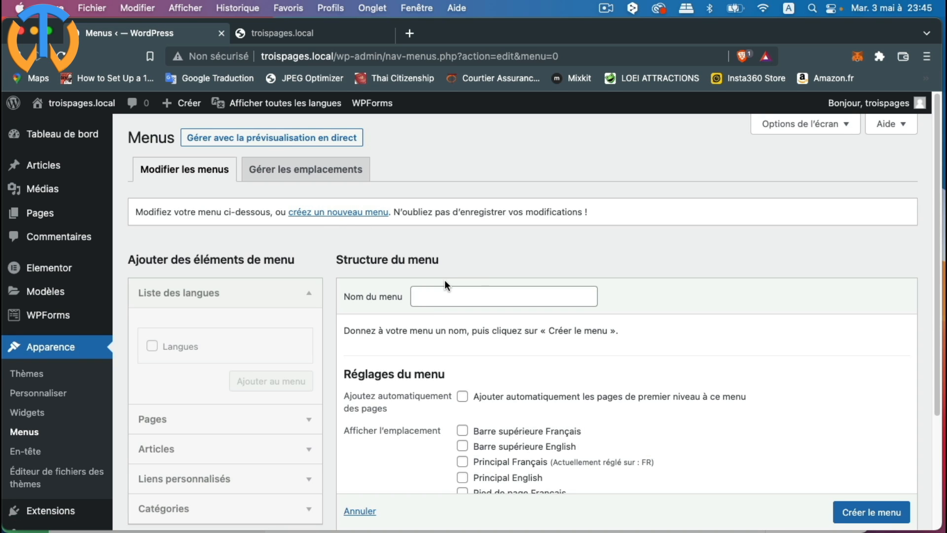
text(EN)
scroll(408, 175, down, 3)
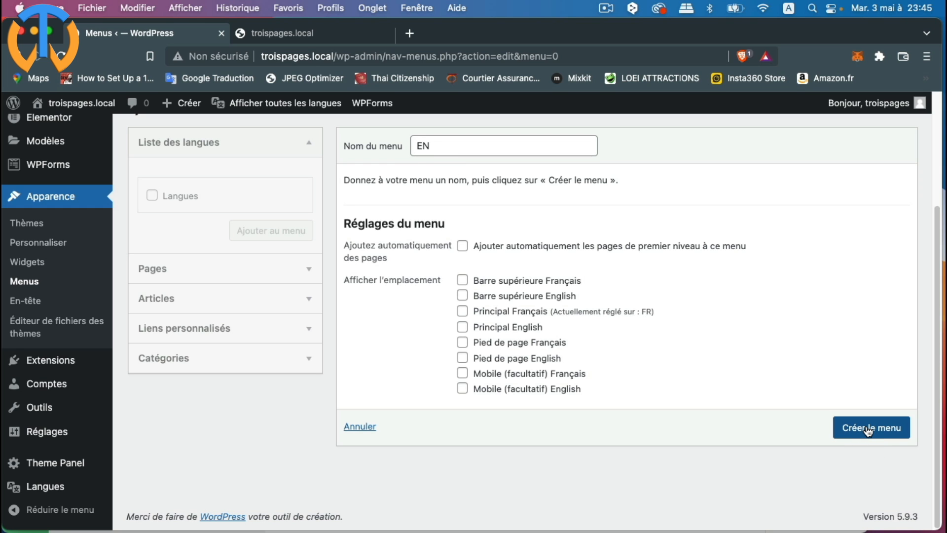
click(868, 430)
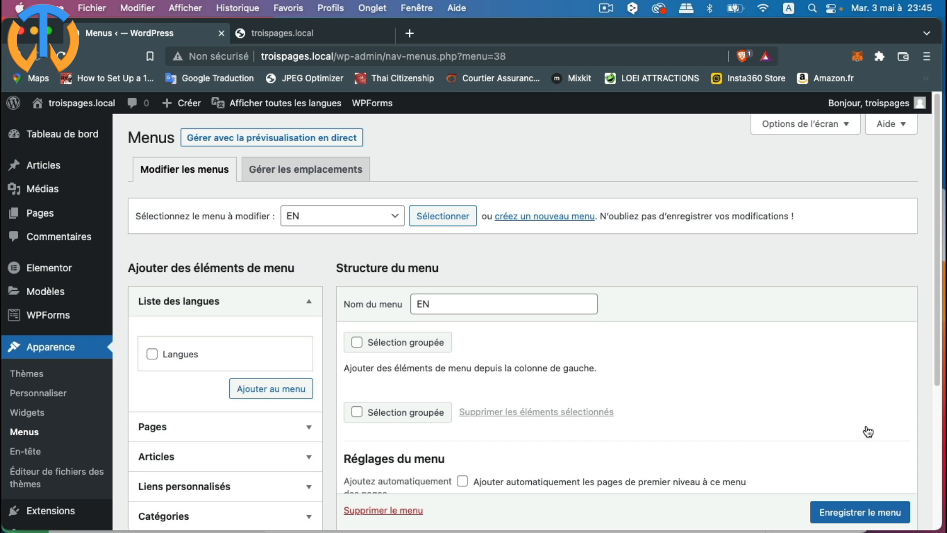
scroll(809, 417, down, 5)
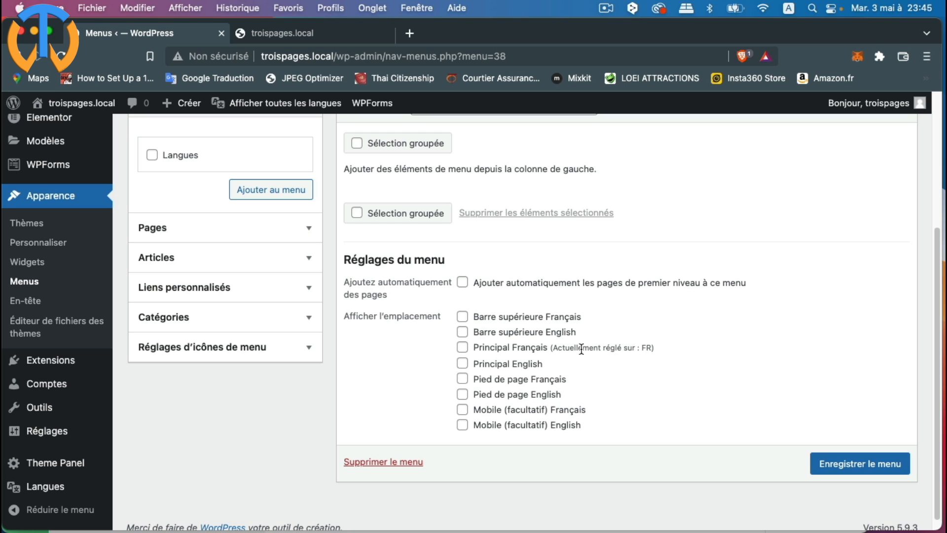
click(463, 364)
Add the Home, Contact us and Our services pages to the EN menu and move Home to first place
scroll(385, 363, up, 4)
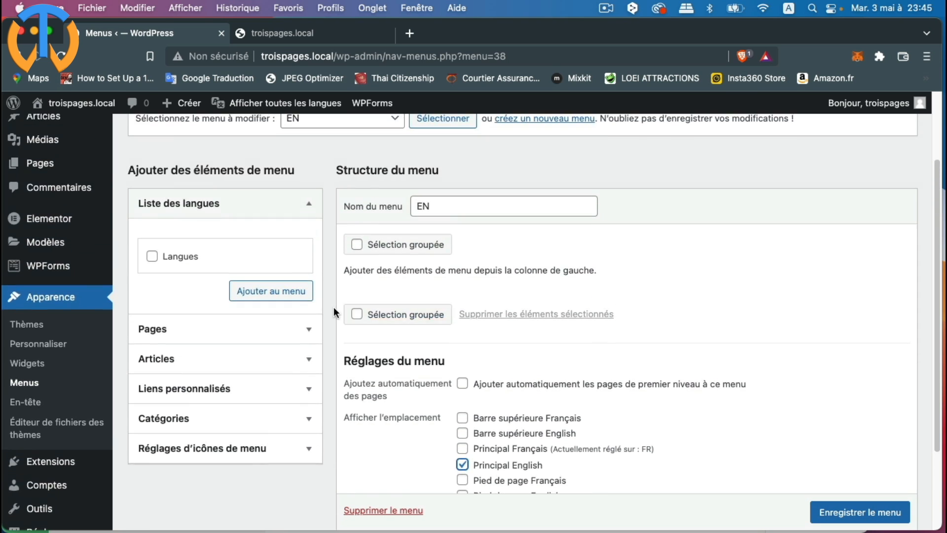
click(306, 328)
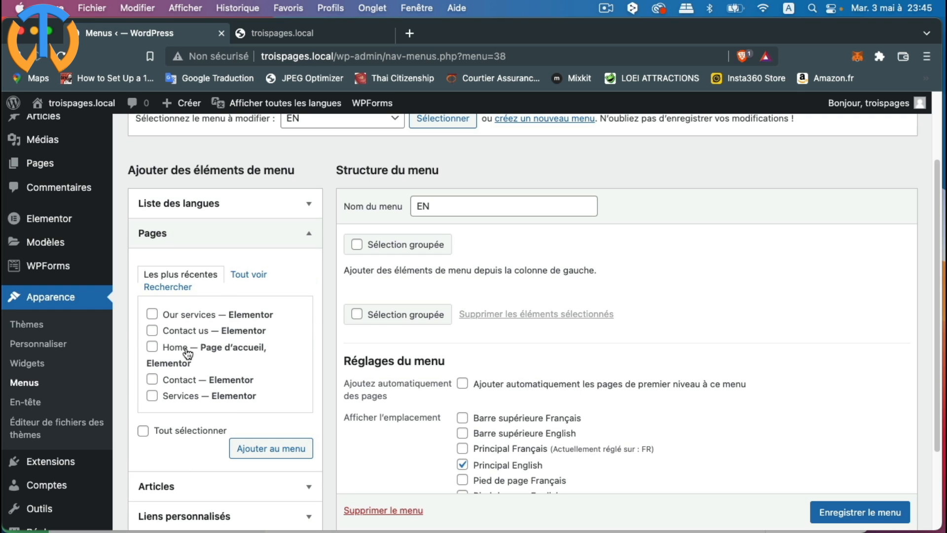
click(153, 346)
click(152, 330)
click(152, 314)
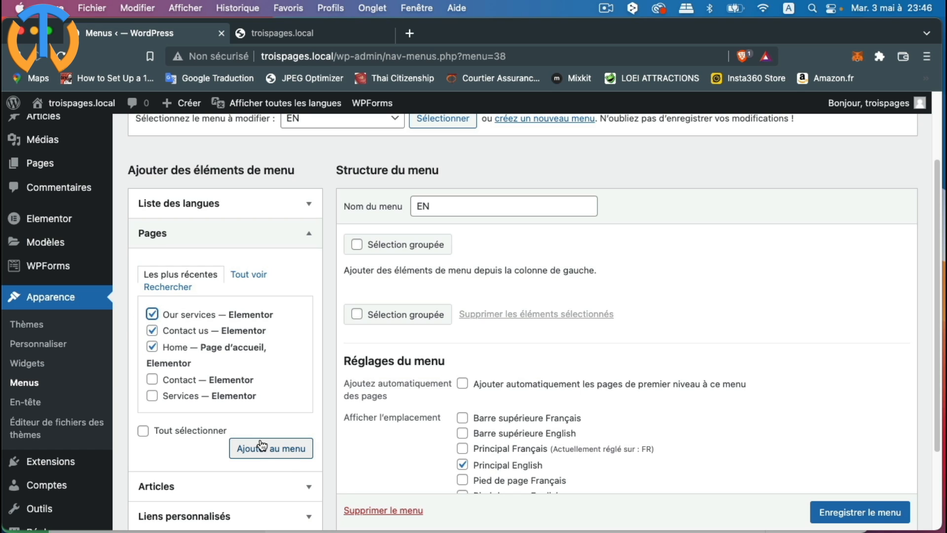
click(265, 453)
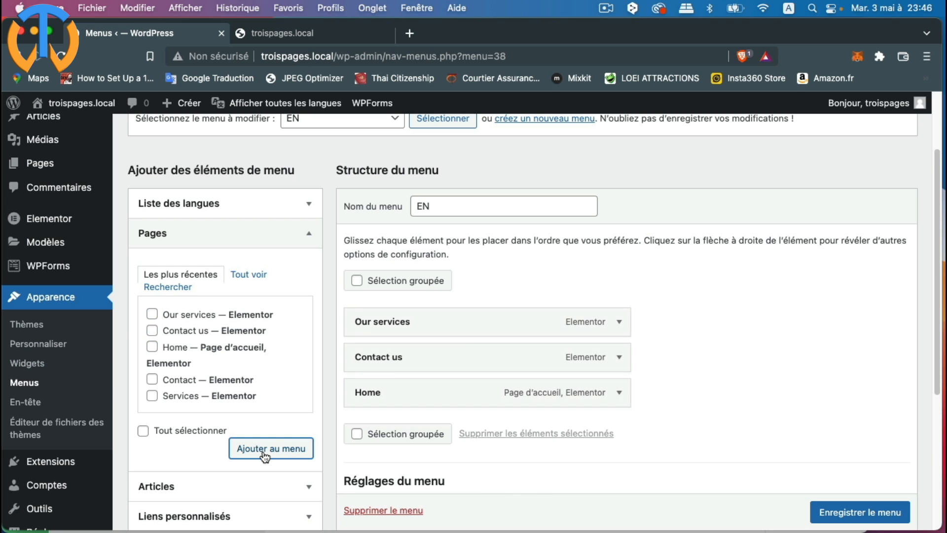
drag(424, 398, 423, 314)
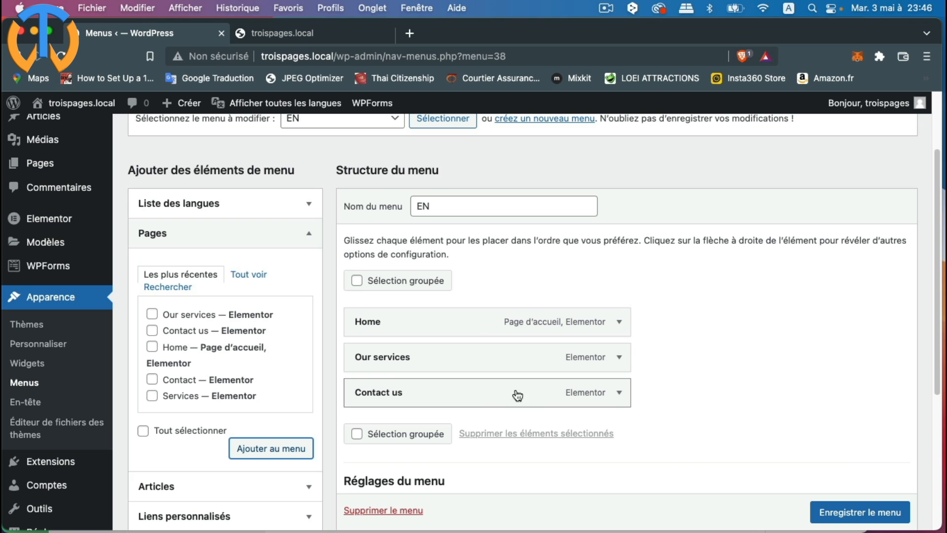
Save the EN menu, check the navigation on the live French home page and return to the menu editor
scroll(626, 394, down, 1)
scroll(676, 398, down, 5)
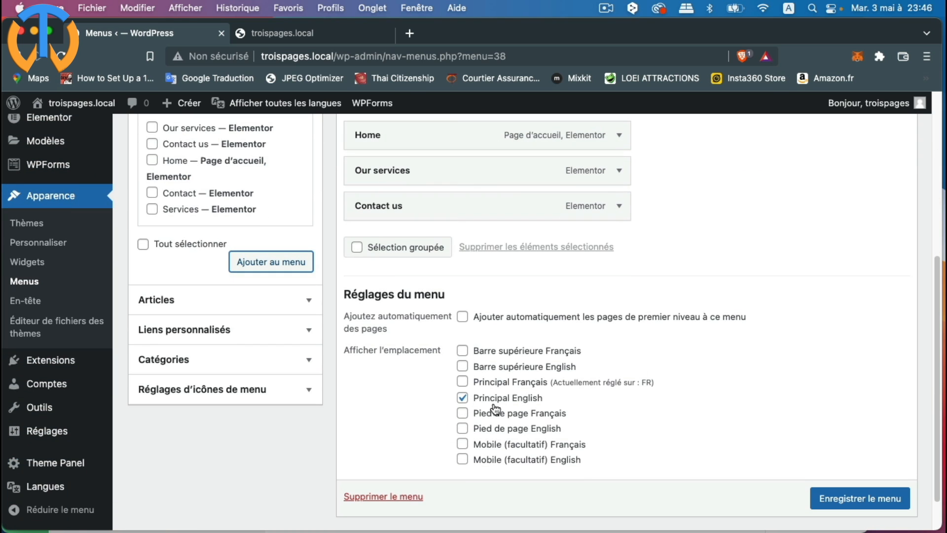
click(849, 499)
scroll(847, 502, down, 1)
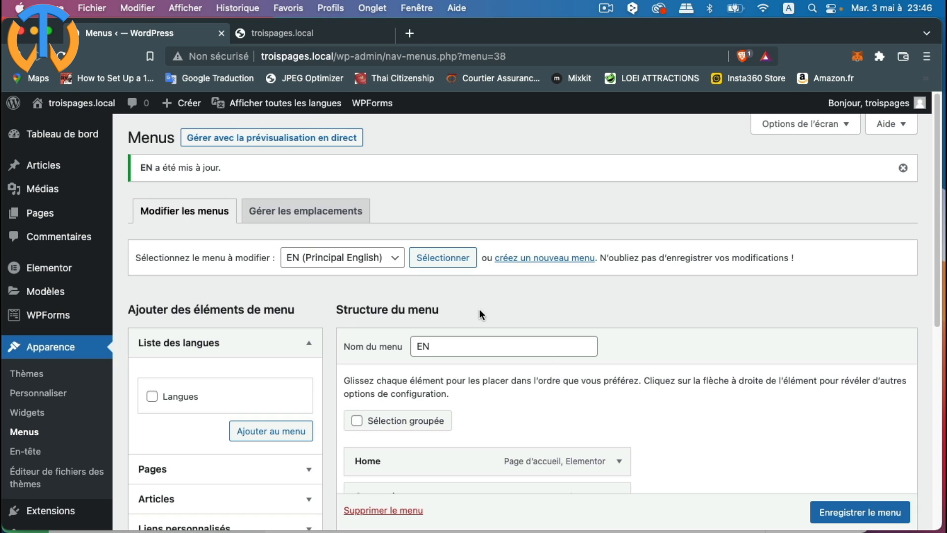
click(306, 32)
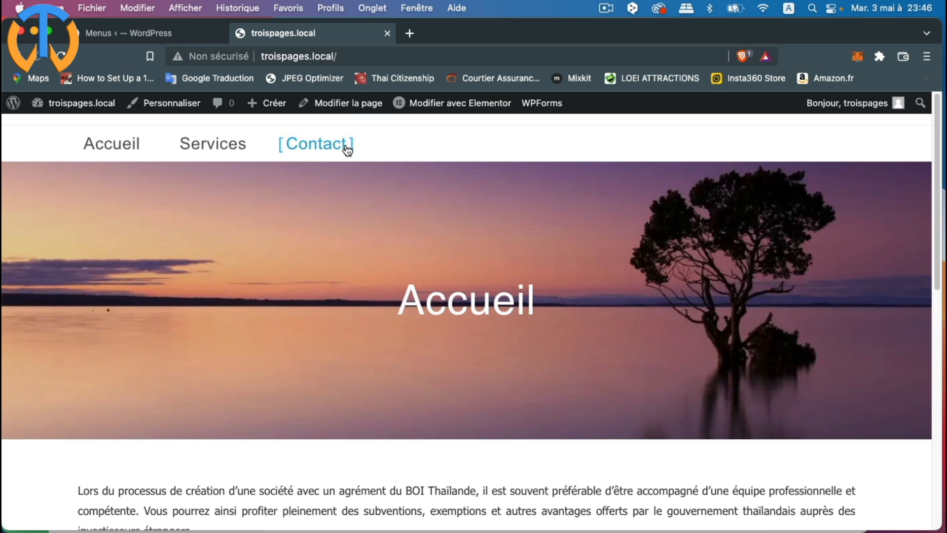
click(131, 33)
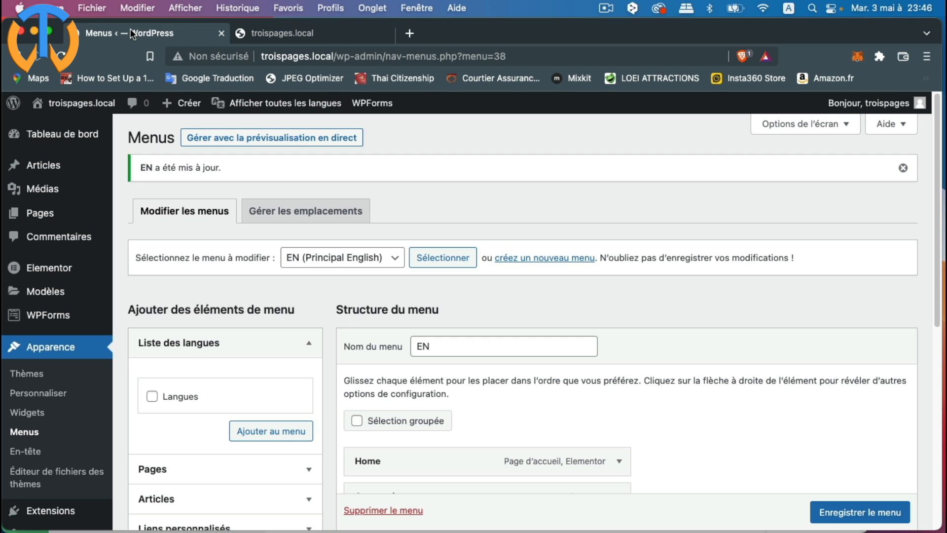
Add the Langues language switcher item to the EN menu
scroll(661, 361, down, 5)
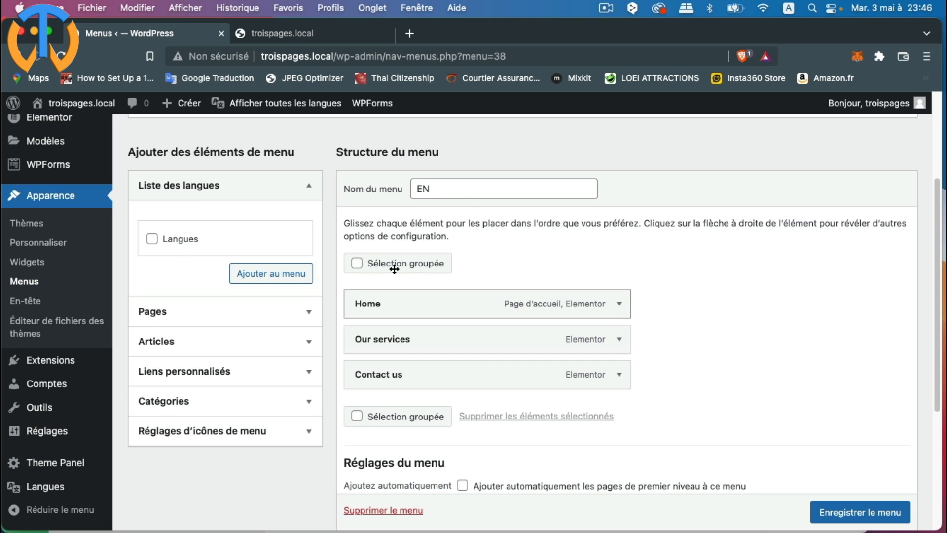
scroll(279, 243, down, 1)
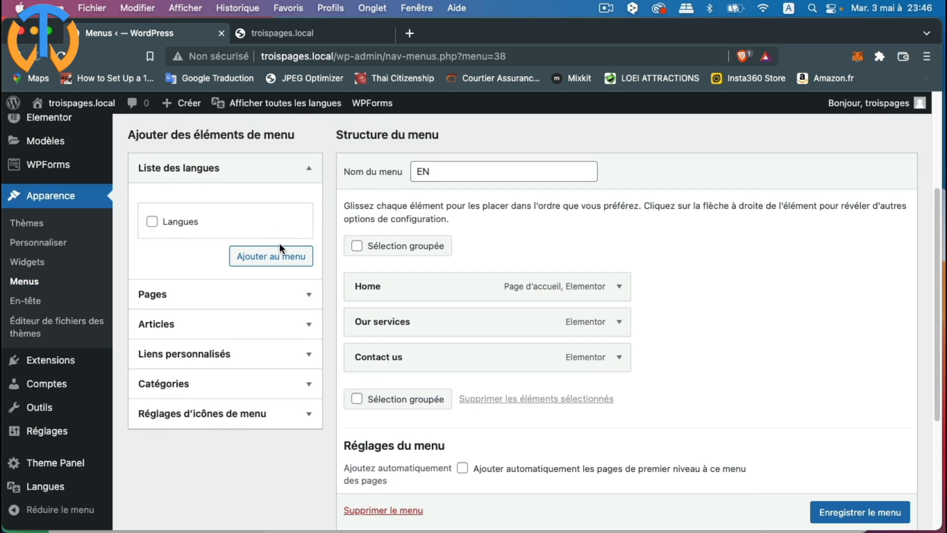
click(151, 222)
click(269, 257)
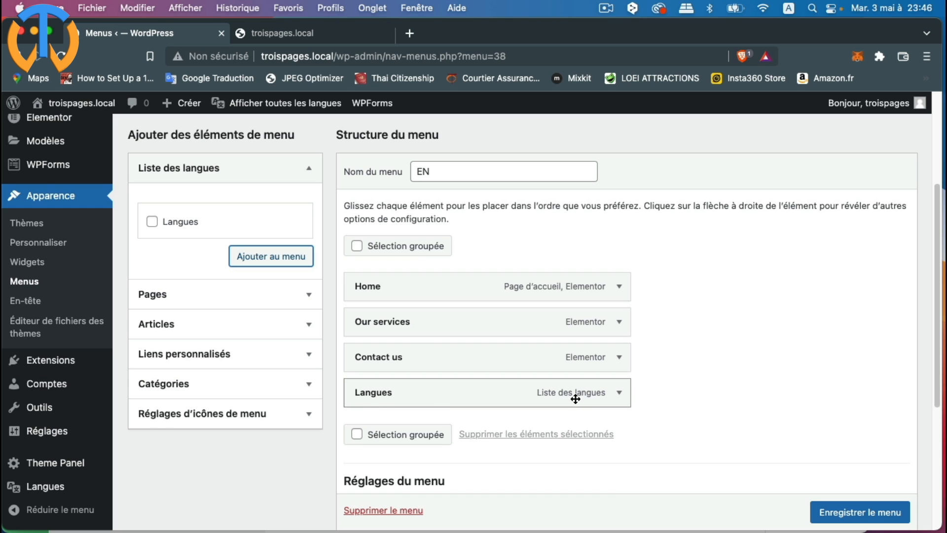
Set the EN menu's Langues item to show flags instead of language names and save the menu
scroll(670, 418, down, 3)
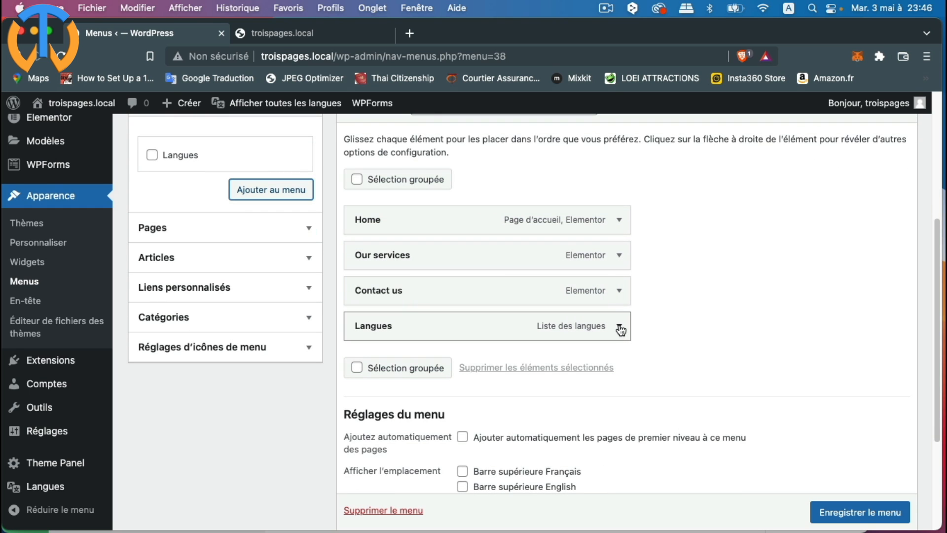
click(619, 329)
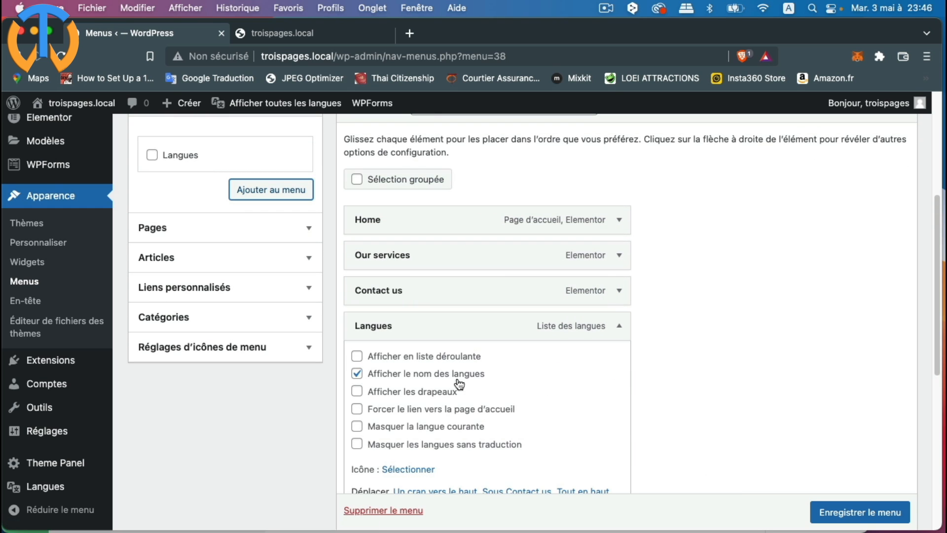
click(357, 373)
click(357, 391)
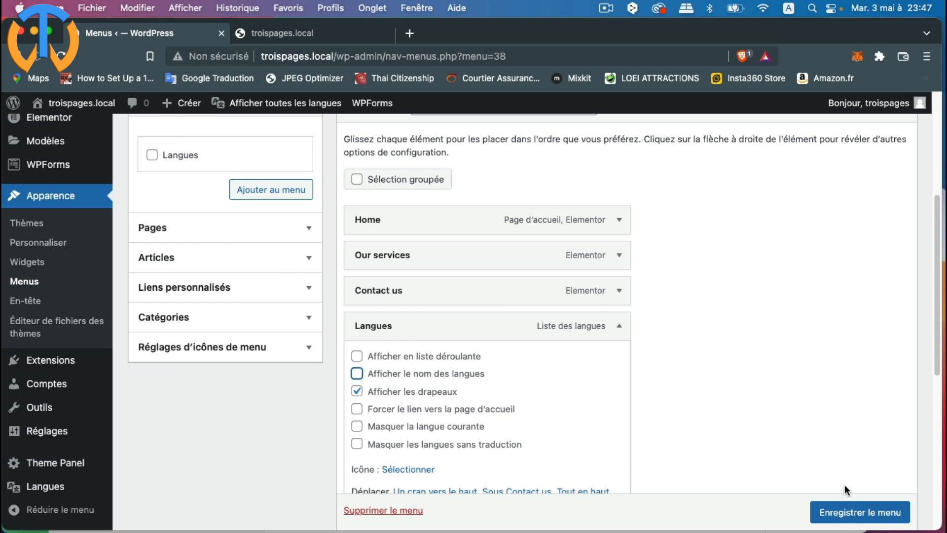
click(843, 513)
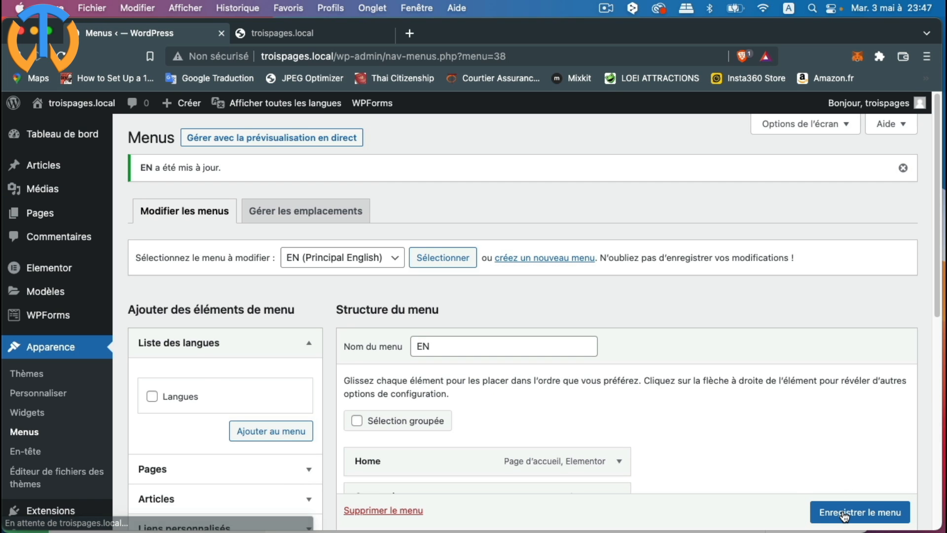
scroll(744, 459, down, 3)
scroll(746, 464, down, 1)
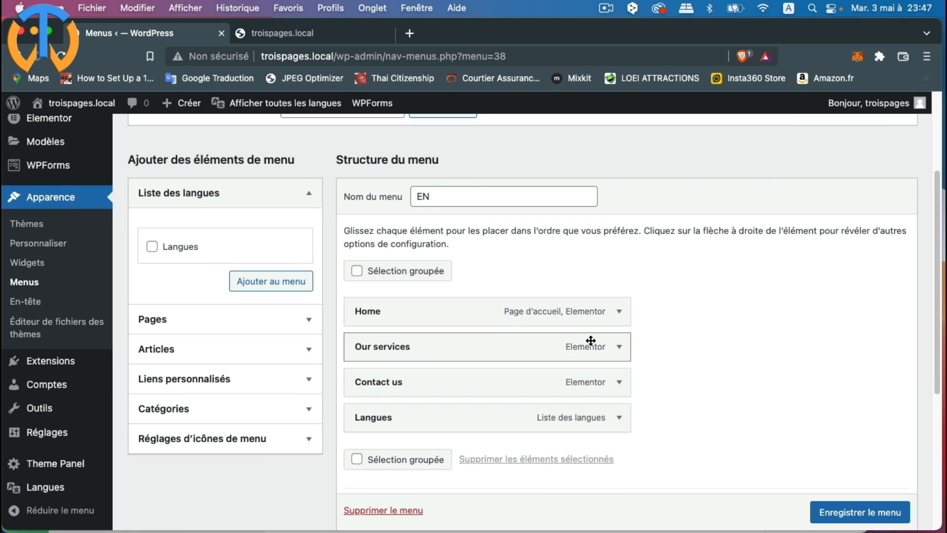
Open the FR (Principal Français) menu for editing and add the Langues language switcher item to it
scroll(627, 356, up, 3)
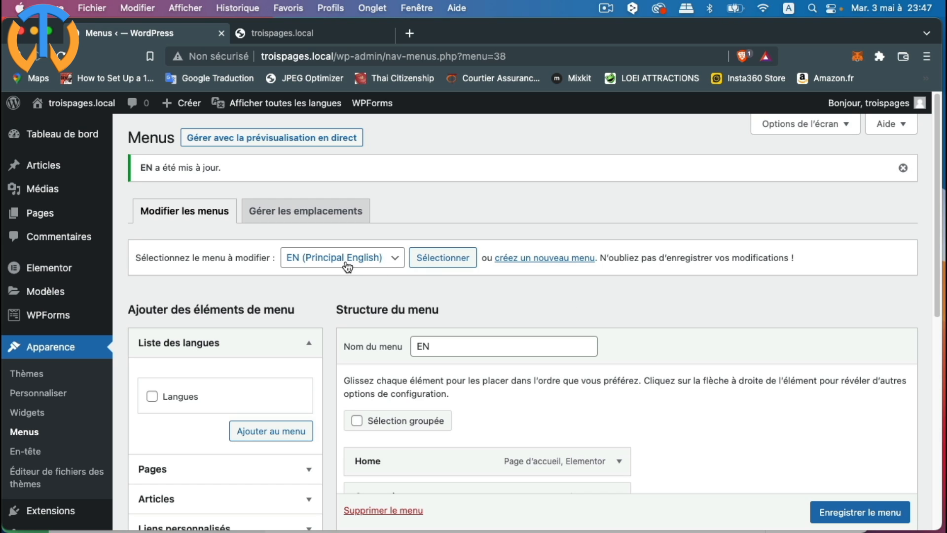
click(389, 258)
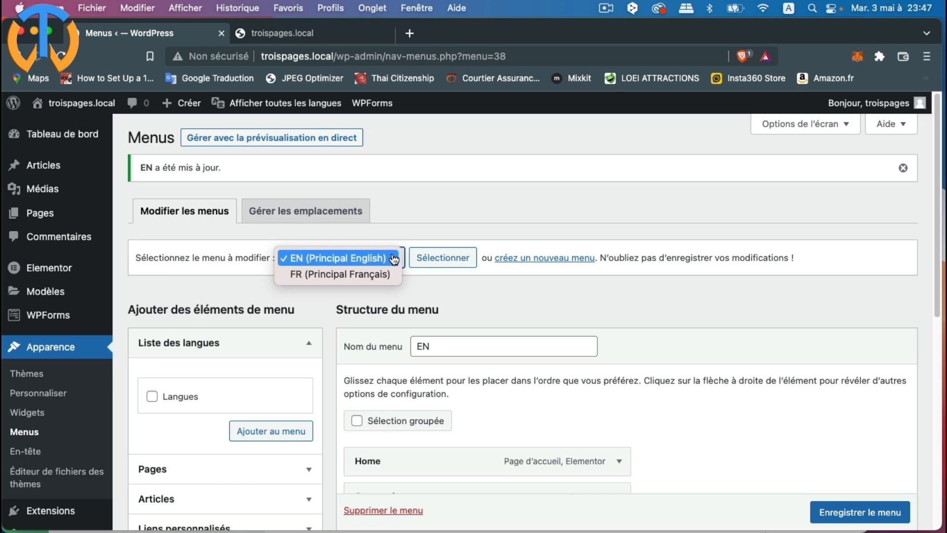
click(373, 274)
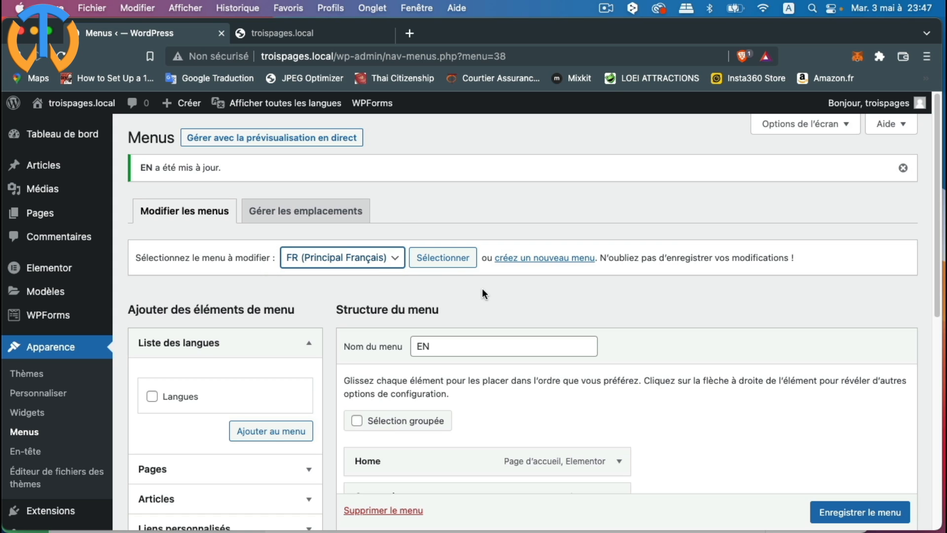
click(434, 258)
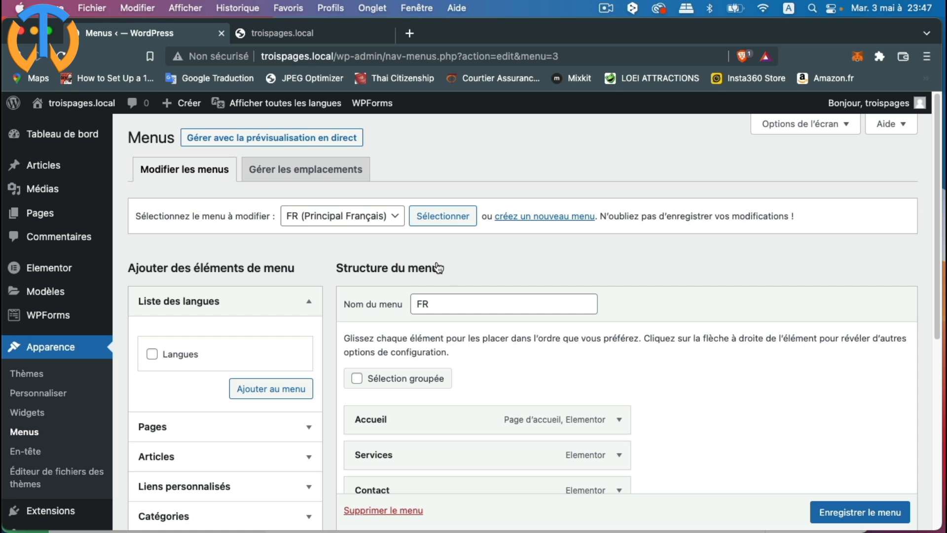
scroll(613, 363, down, 5)
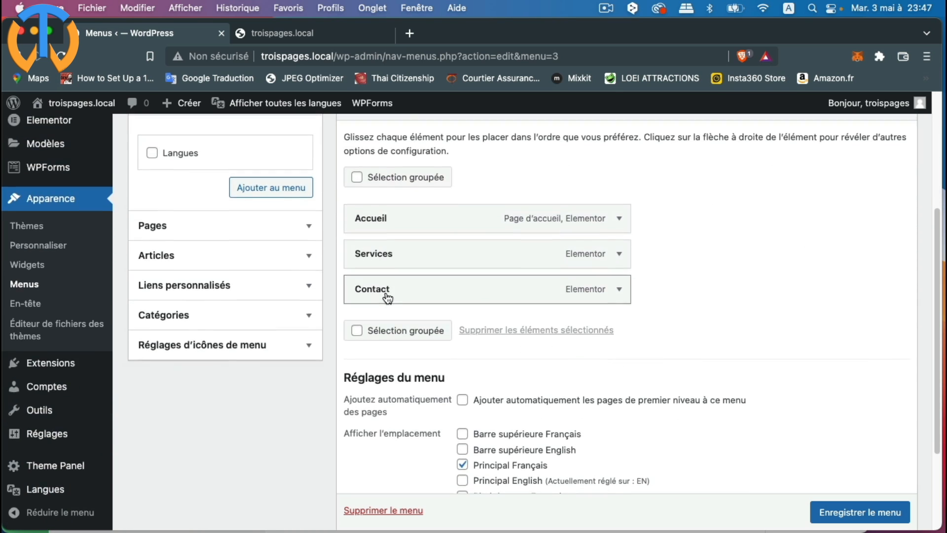
scroll(392, 303, up, 2)
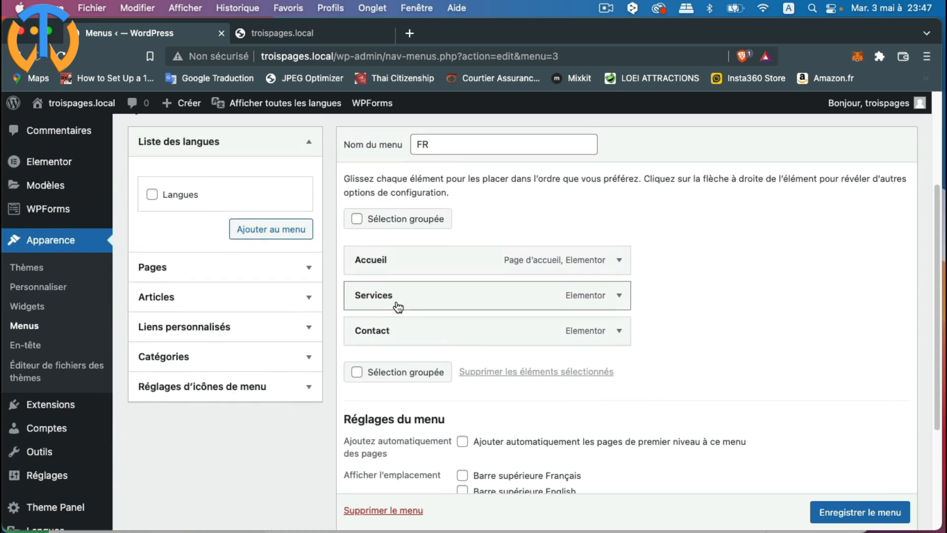
click(153, 195)
click(272, 234)
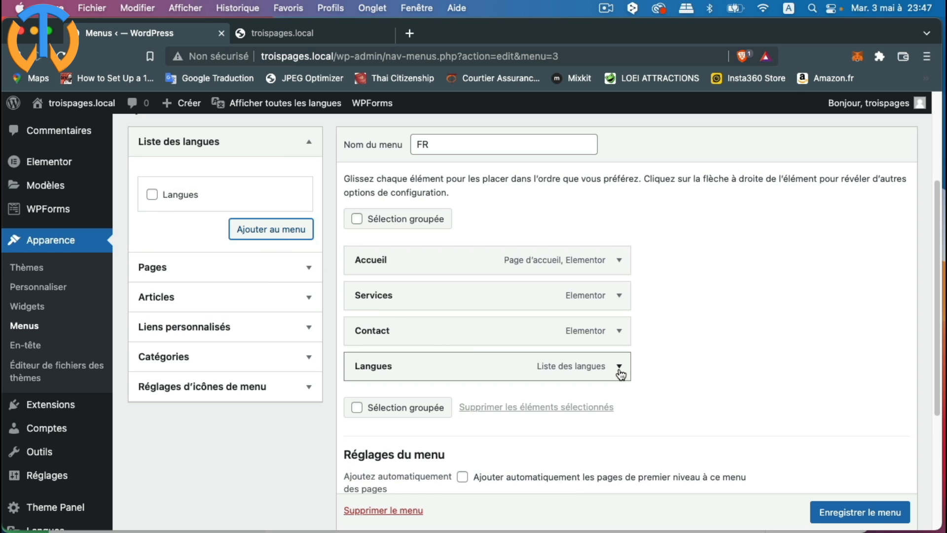
Set the FR menu's Langues item to show flags instead of language names and save the menu
click(620, 371)
click(357, 432)
click(358, 413)
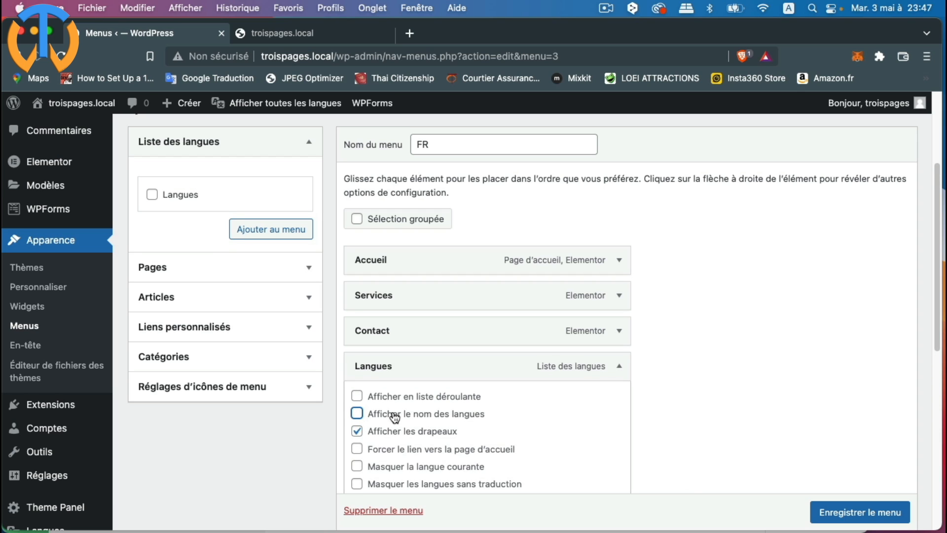
scroll(434, 437, down, 5)
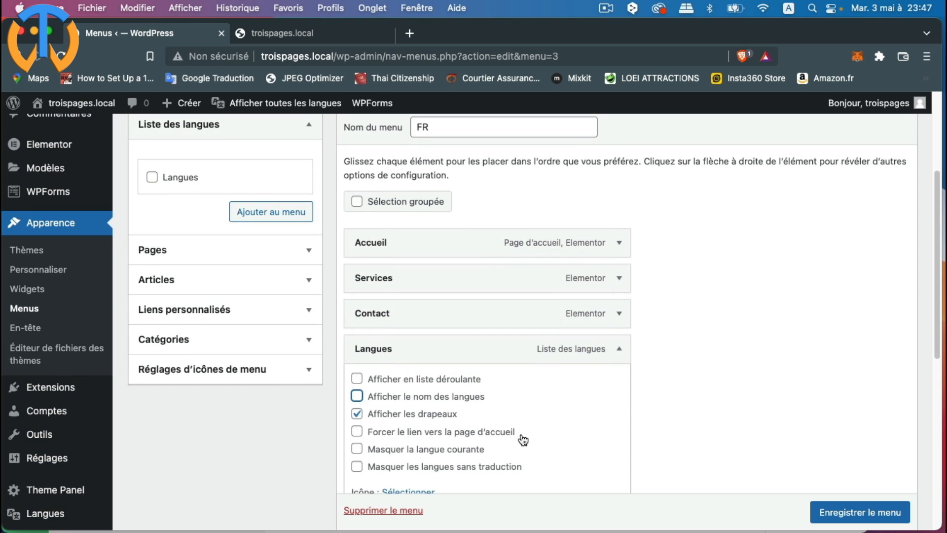
scroll(863, 513, down, 1)
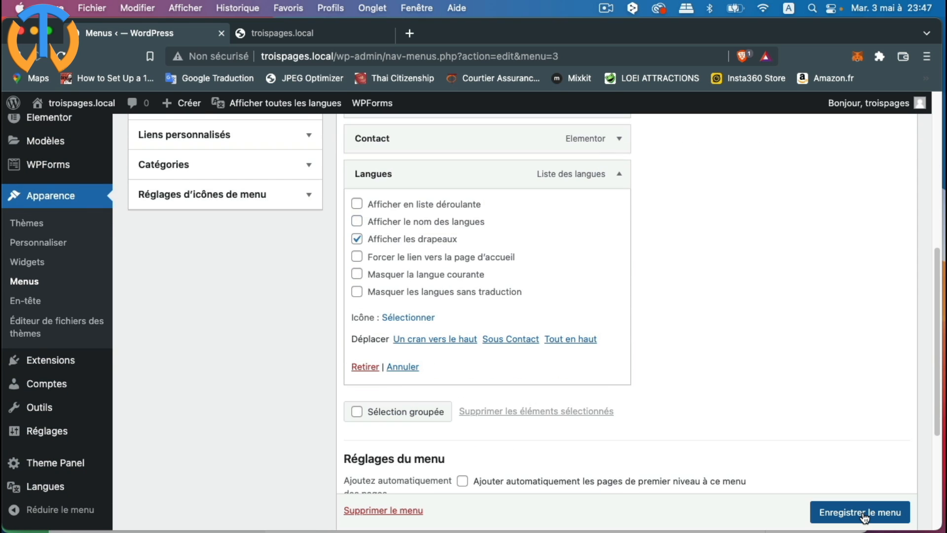
click(864, 513)
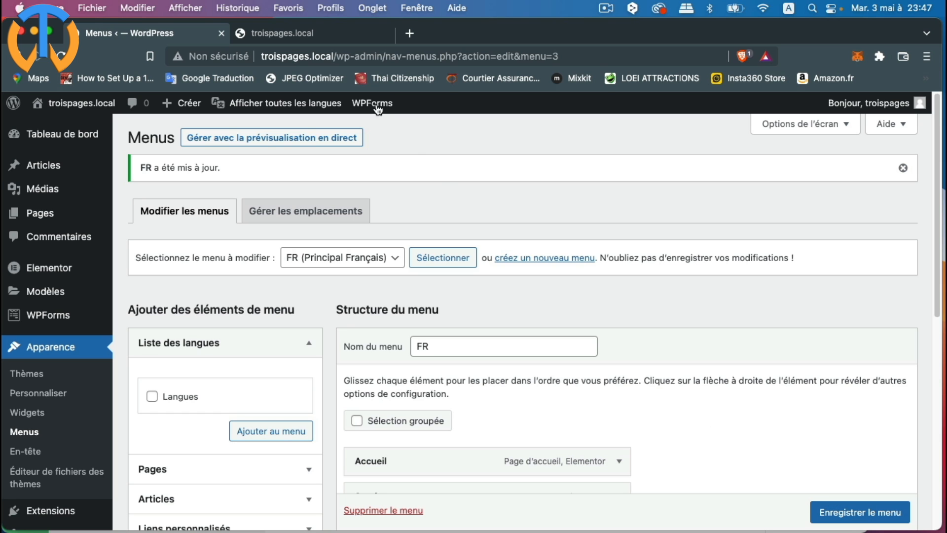
Reload the Accueil page on the live site, switch to English with the flag and look over the Home page
click(315, 35)
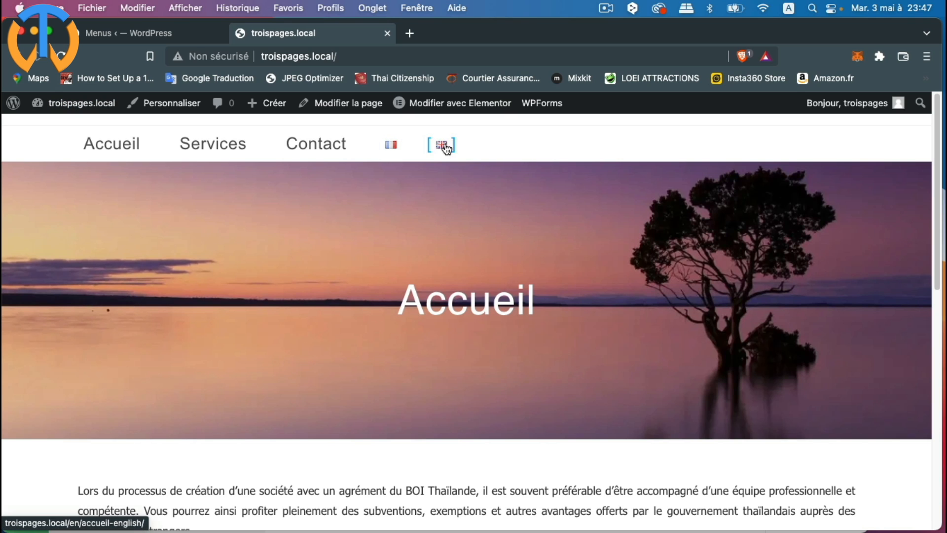
click(102, 145)
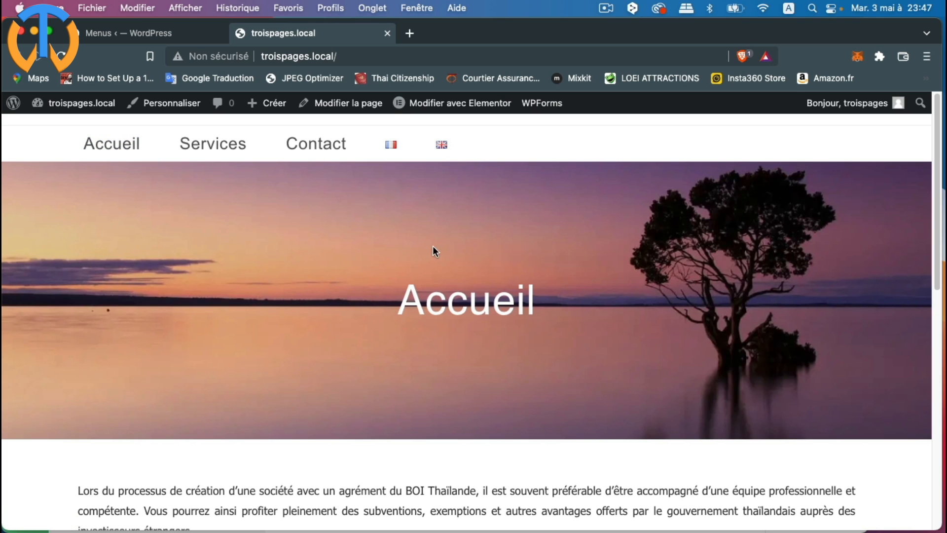
click(446, 147)
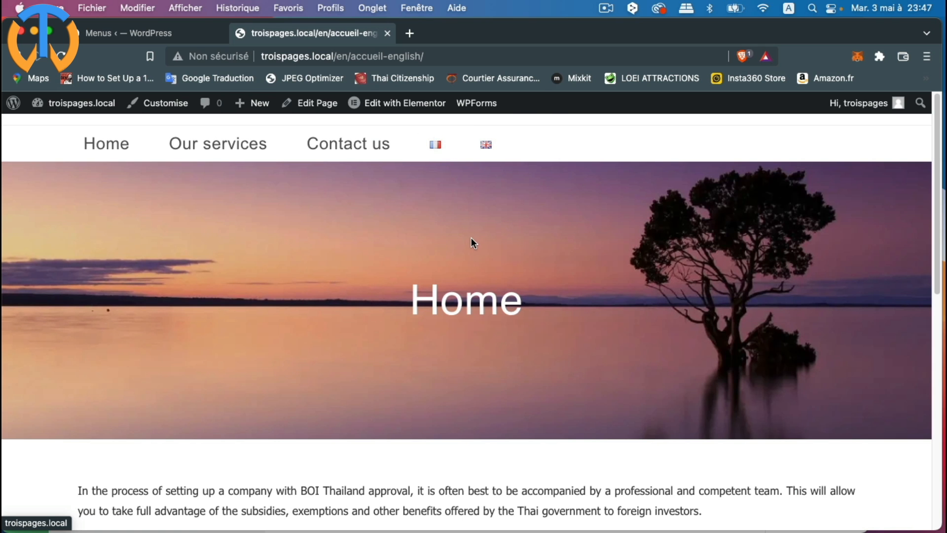
scroll(421, 304, down, 6)
scroll(422, 305, up, 6)
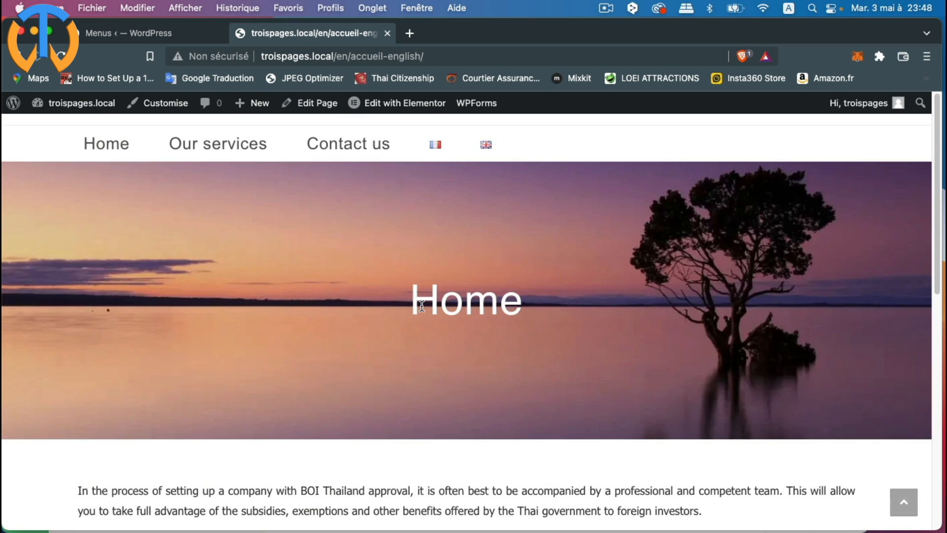
Open the English Contact us page and review its text, form and map
click(357, 154)
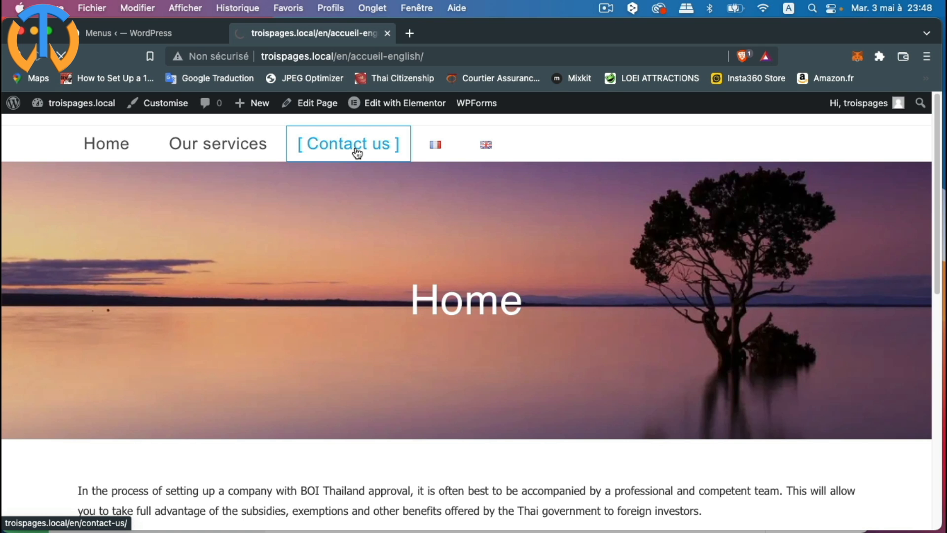
scroll(473, 271, down, 4)
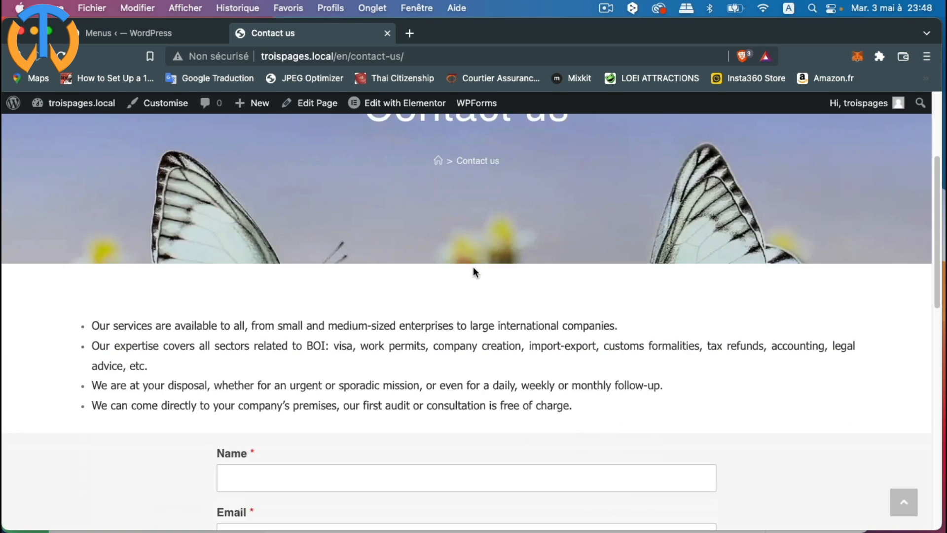
scroll(472, 270, down, 5)
scroll(310, 360, down, 10)
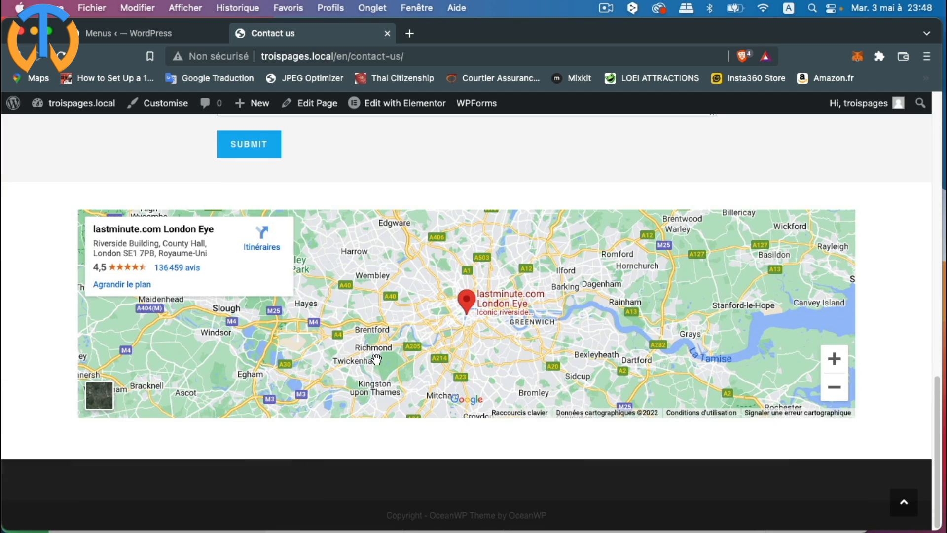
scroll(377, 360, up, 20)
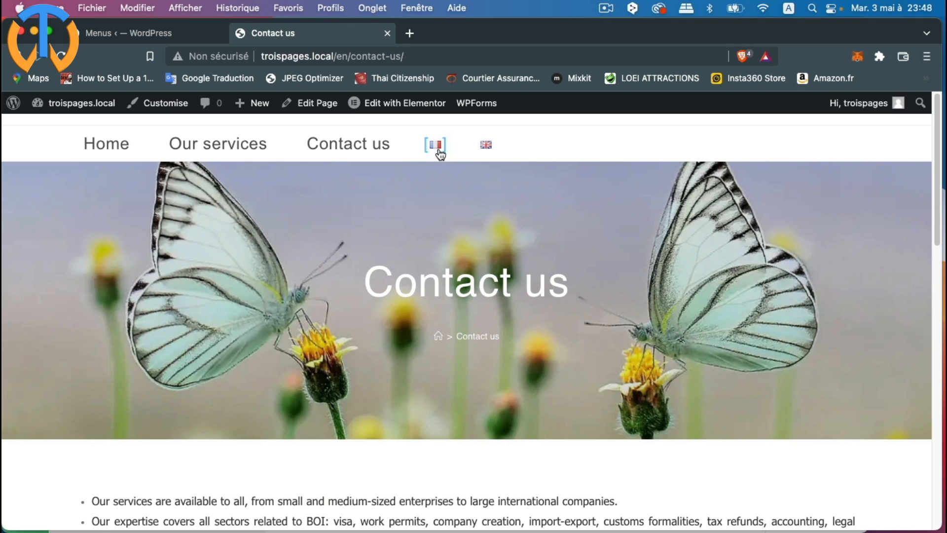
Switch the Contact us page to French with the flag and review its text and form
click(437, 148)
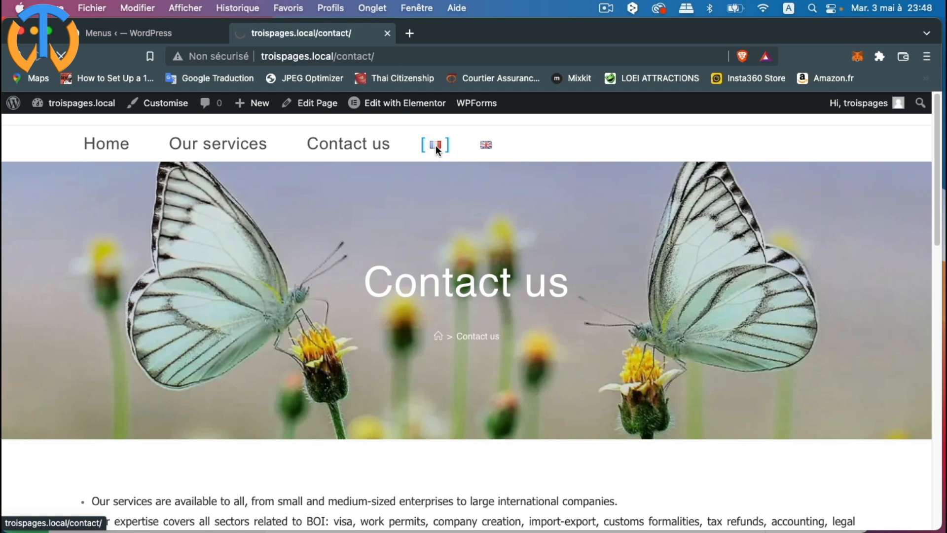
scroll(463, 274, down, 2)
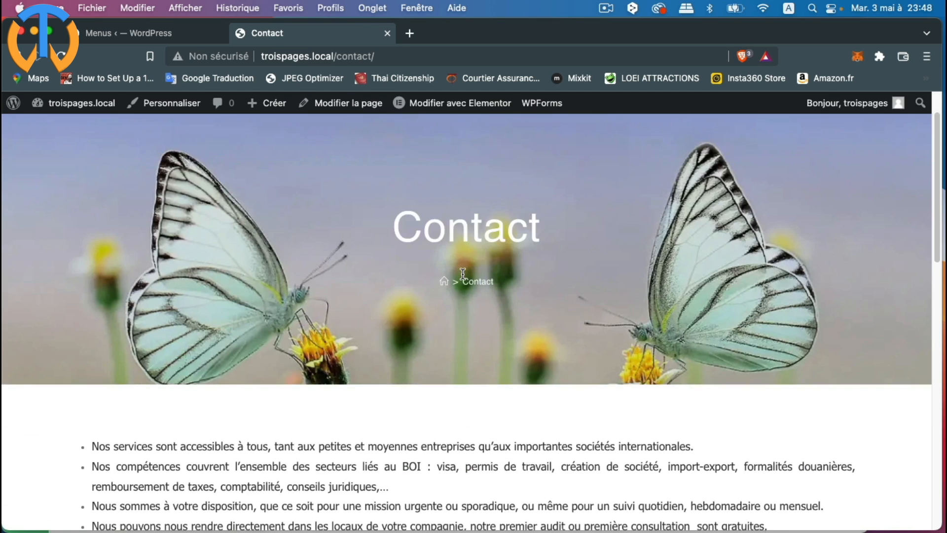
scroll(463, 273, down, 8)
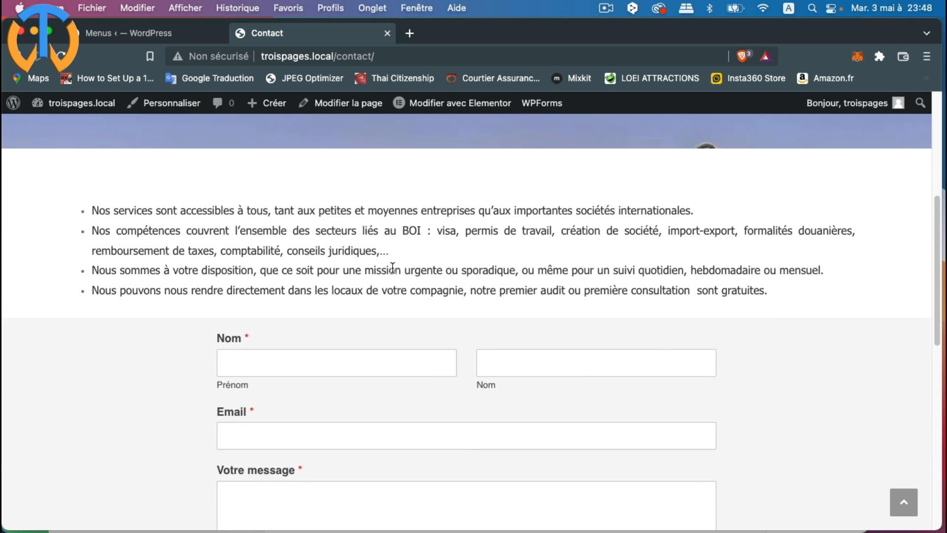
scroll(392, 266, down, 5)
scroll(345, 281, down, 2)
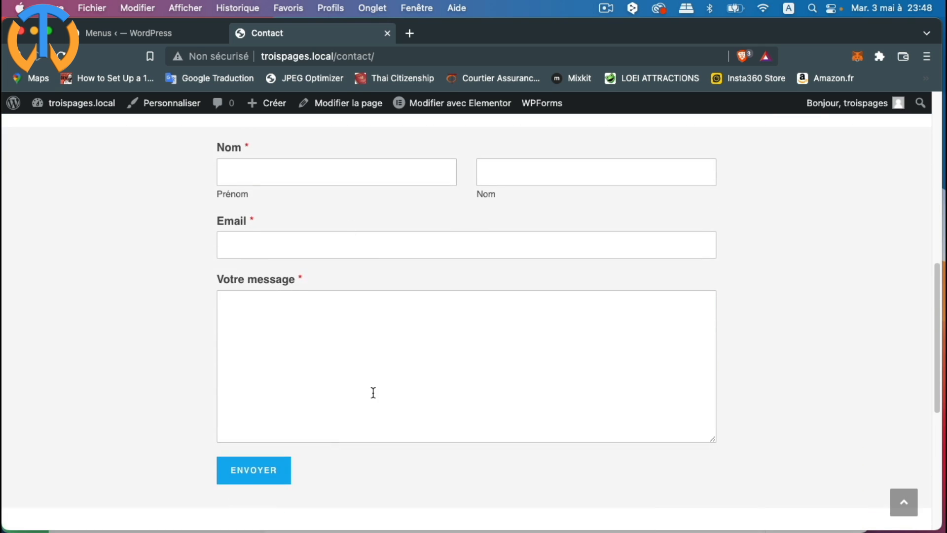
Look over the rest of the French Contact page below its form and return to its header
scroll(374, 392, down, 5)
scroll(373, 393, up, 20)
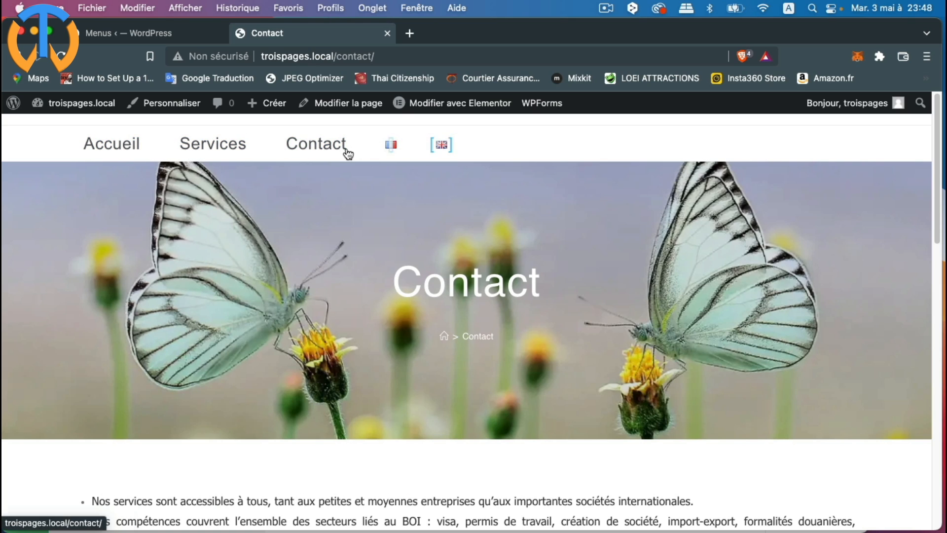
Create a new menu named "langues" in the WordPress menu administration
click(119, 32)
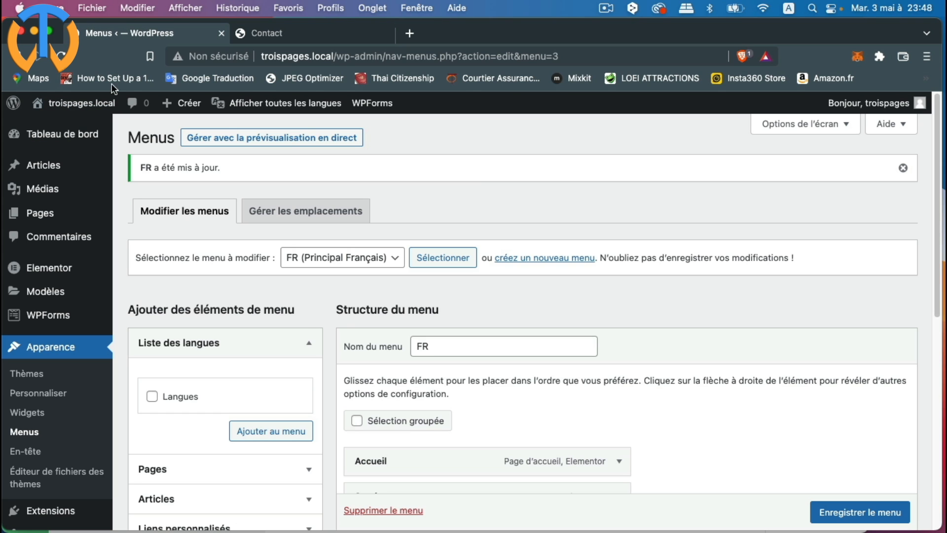
scroll(306, 334, down, 1)
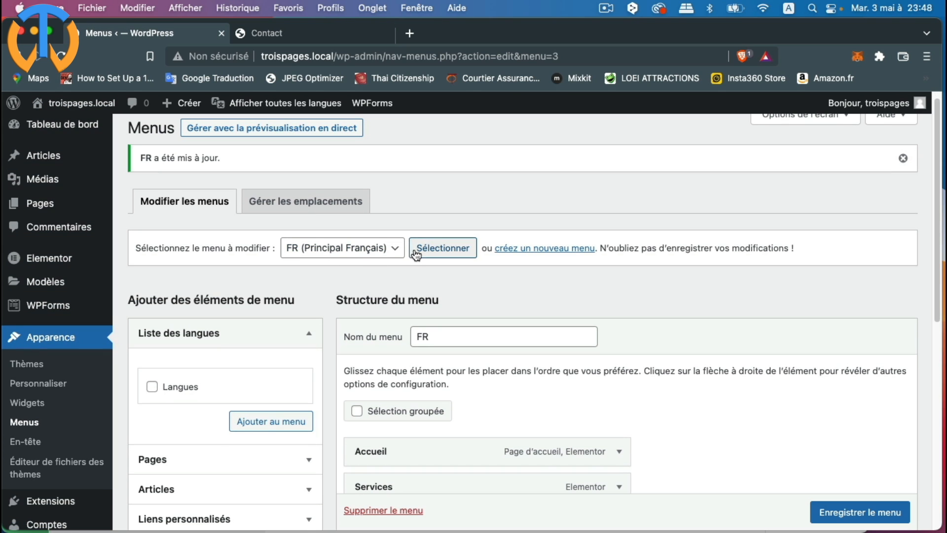
click(392, 249)
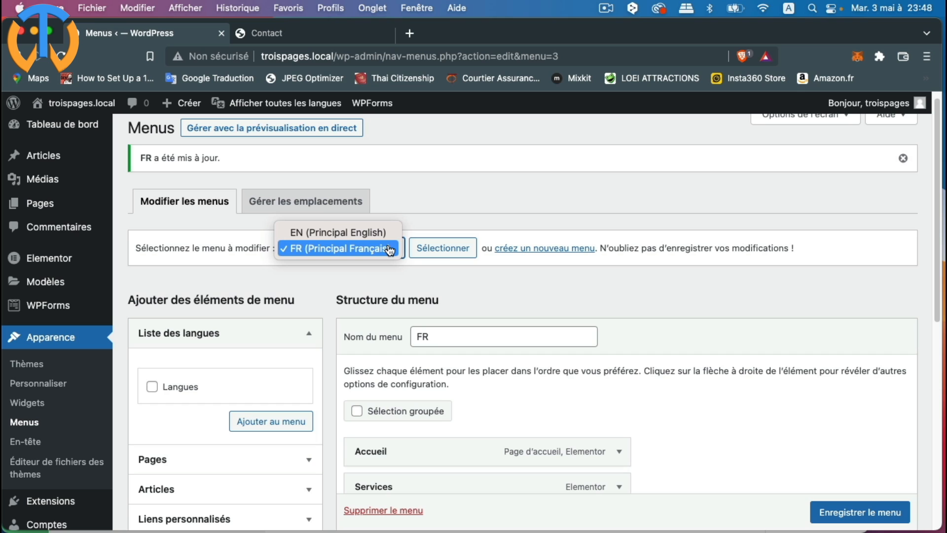
click(390, 249)
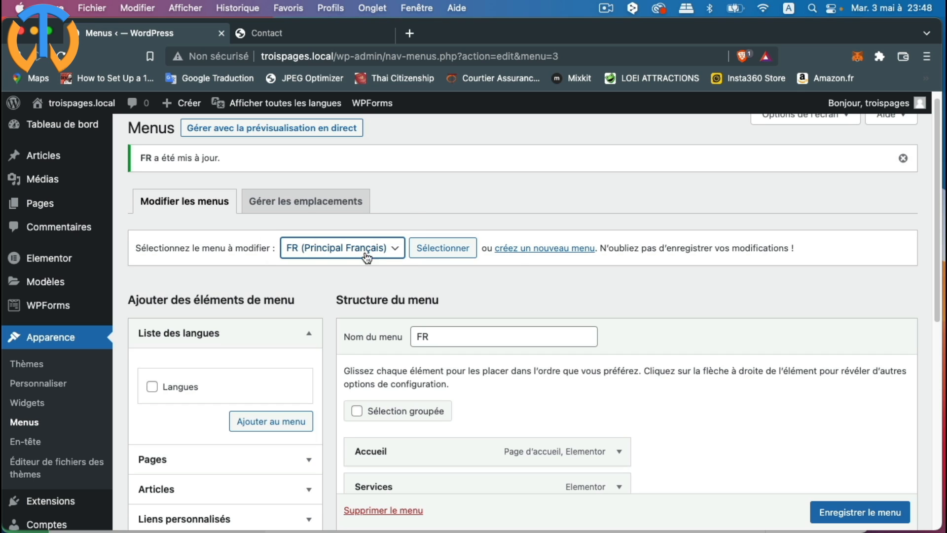
click(541, 252)
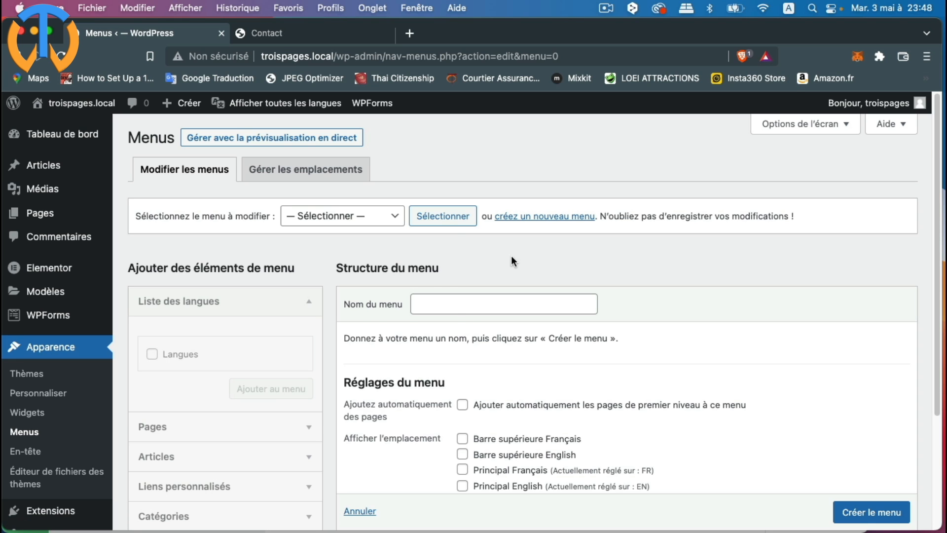
click(457, 306)
text(langues)
scroll(863, 508, down, 5)
click(860, 472)
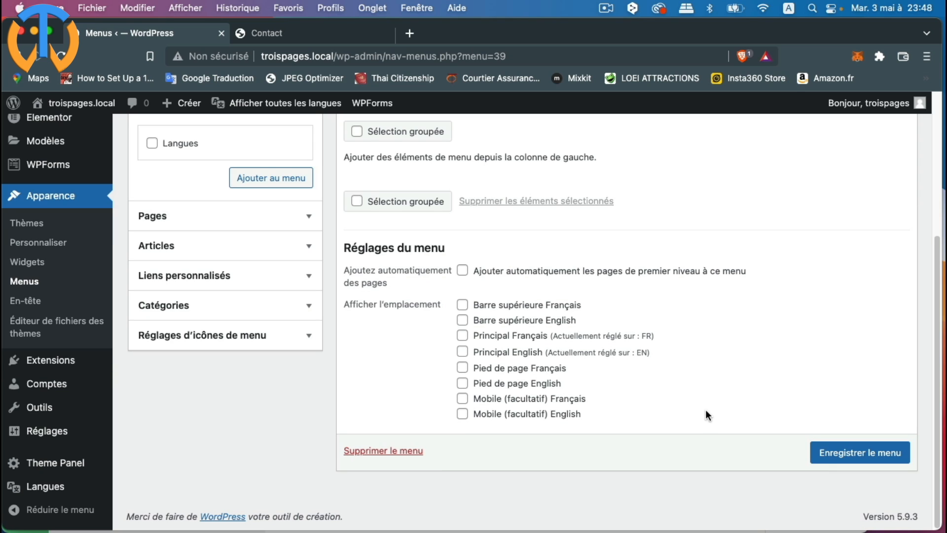
Assign the langues menu to Barre supérieure Français and Barre supérieure English and add the Langues item to it
click(463, 306)
click(462, 321)
scroll(332, 341, up, 5)
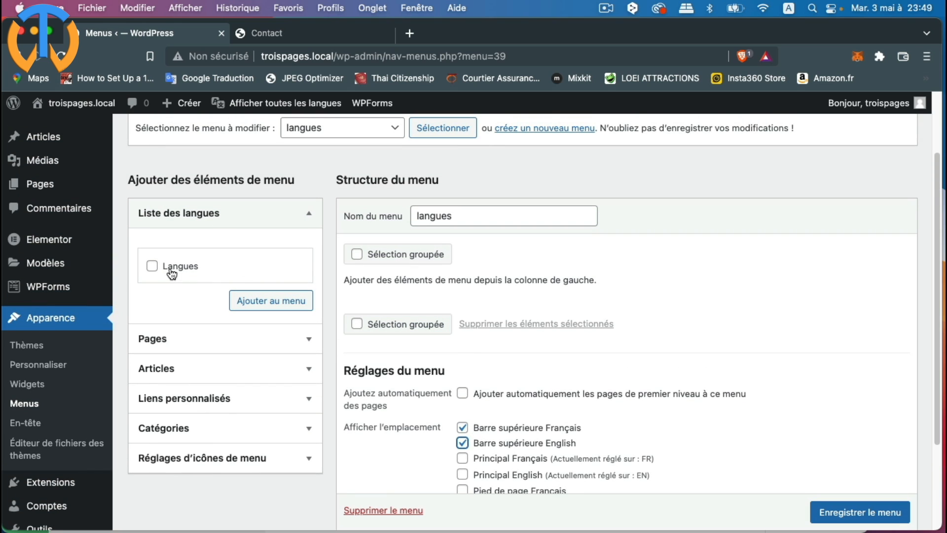
click(152, 266)
click(274, 302)
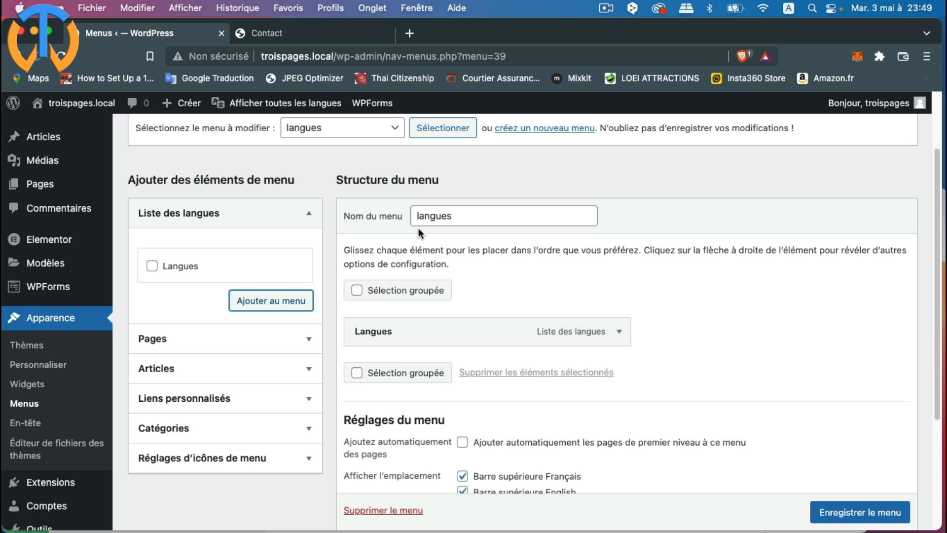
Set the langues menu's Langues item to show flags instead of language names and save the menu
click(619, 331)
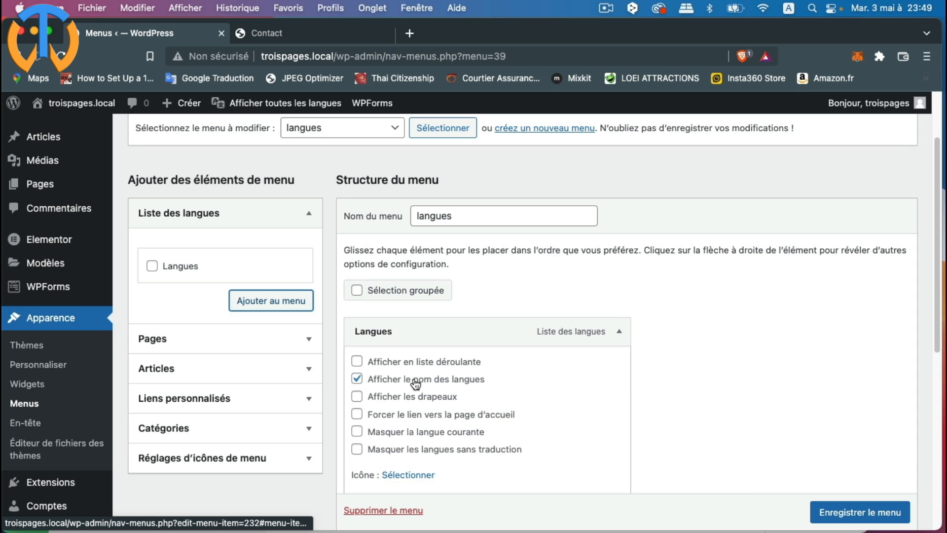
click(358, 396)
click(357, 378)
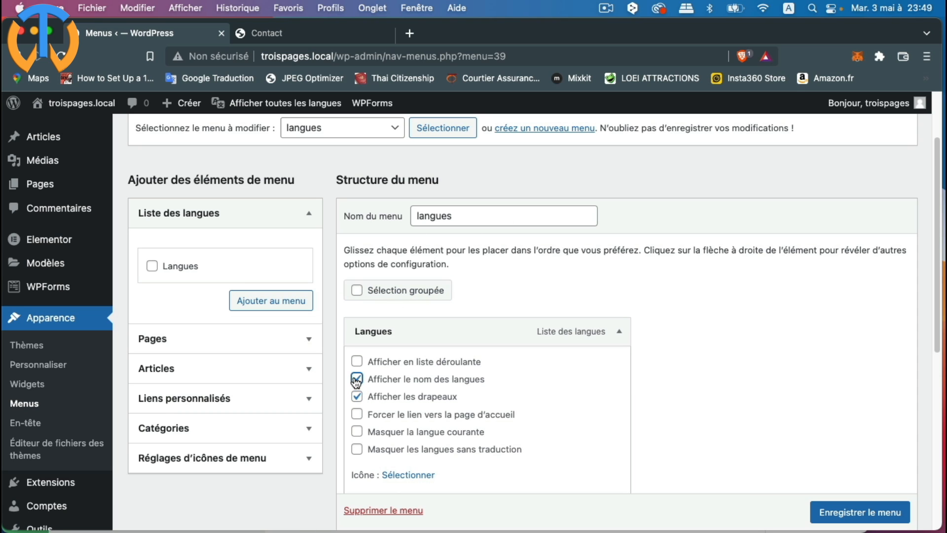
click(855, 514)
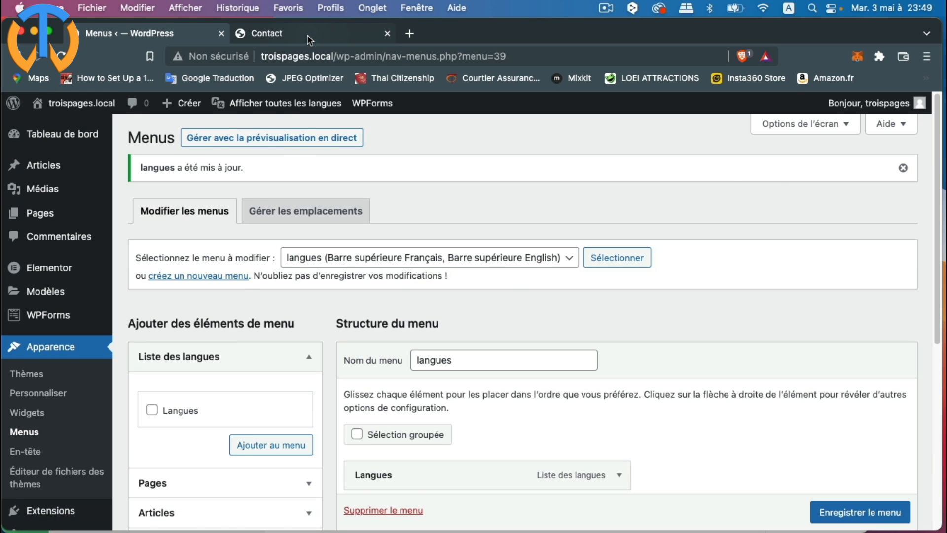
Return to the live site, open the Services page and switch it to English with the flag in the top bar
click(309, 40)
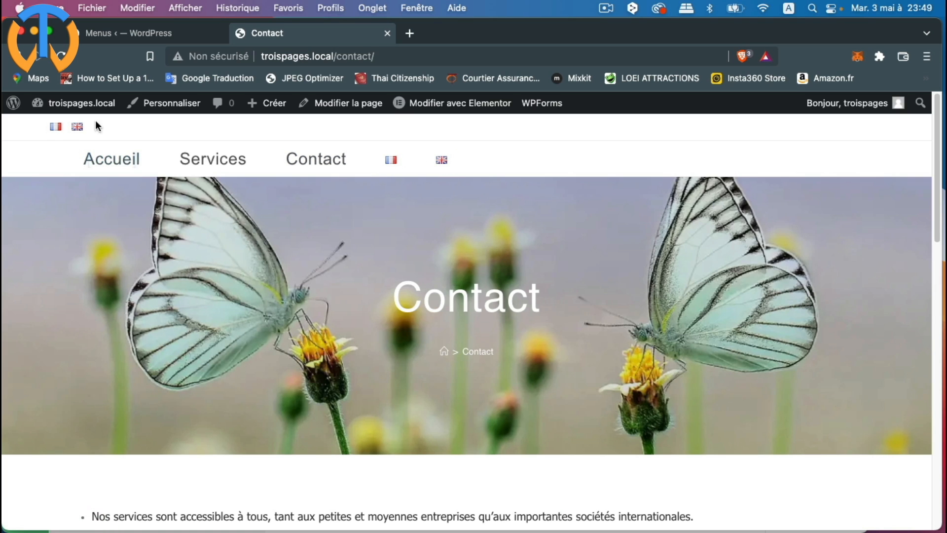
click(217, 167)
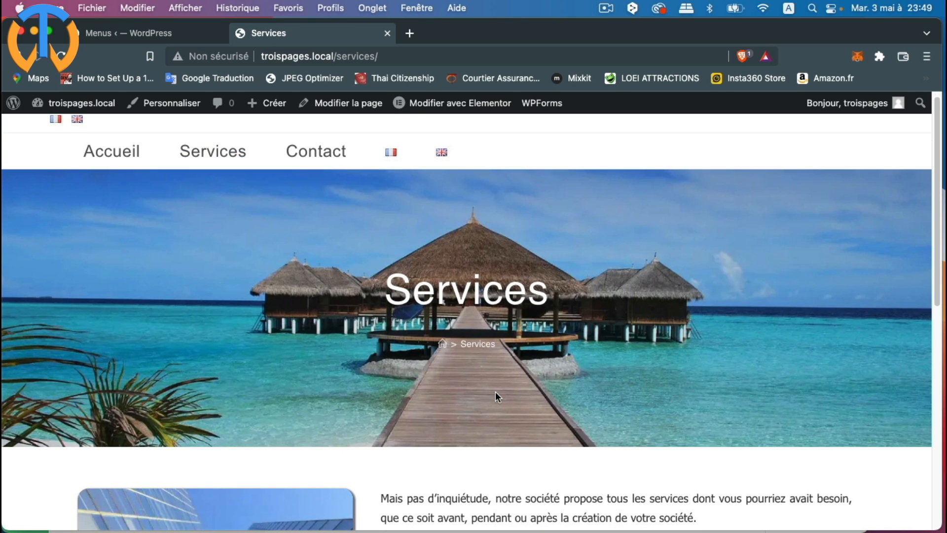
click(77, 121)
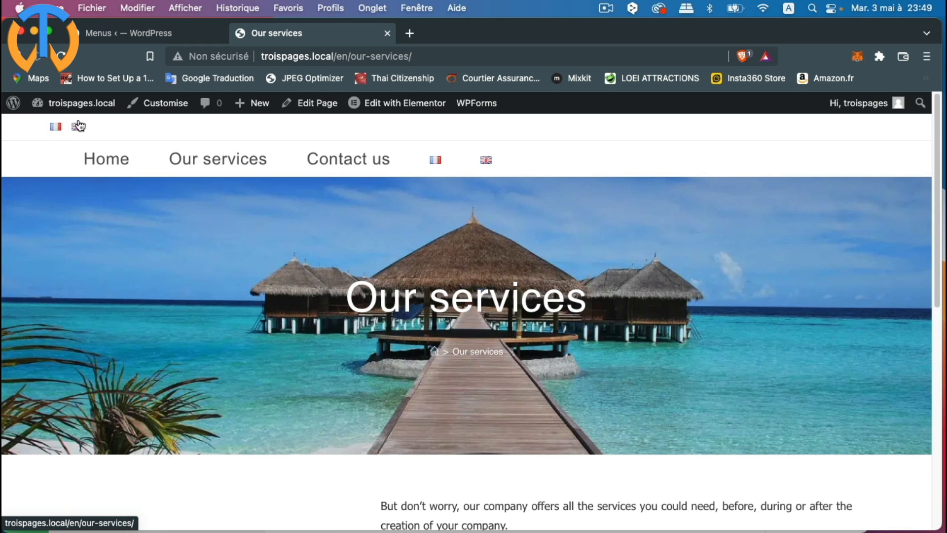
Review the English Our services page down to its footer, then reload the page
scroll(430, 356, down, 5)
scroll(431, 357, down, 7)
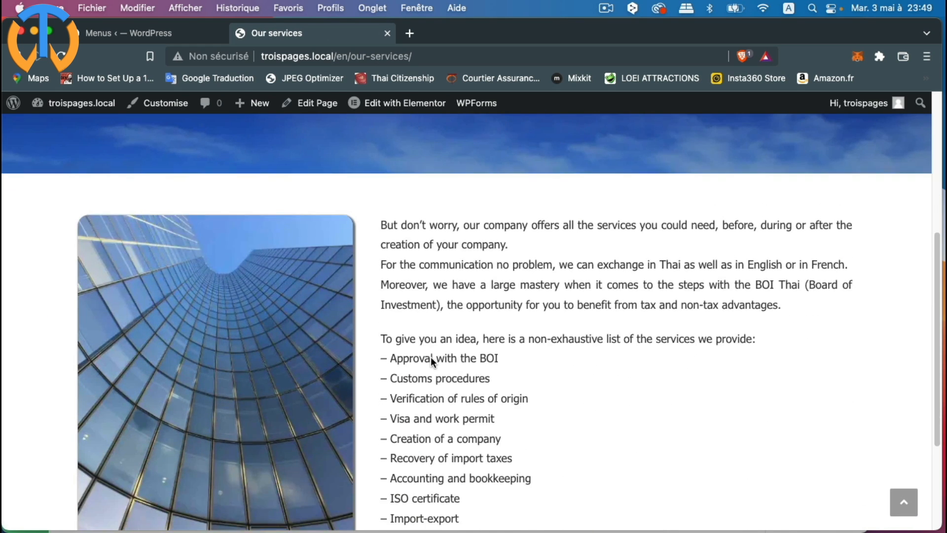
scroll(431, 357, up, 10)
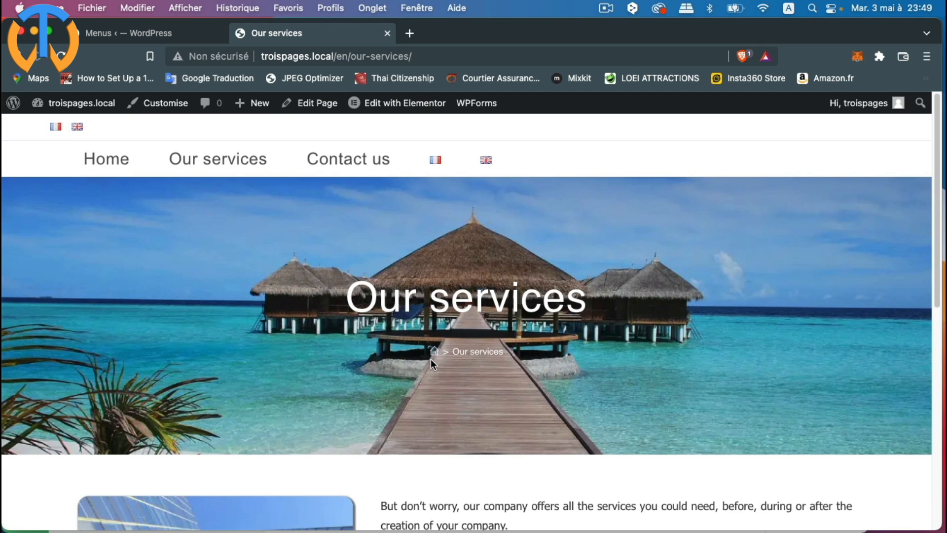
scroll(431, 363, down, 8)
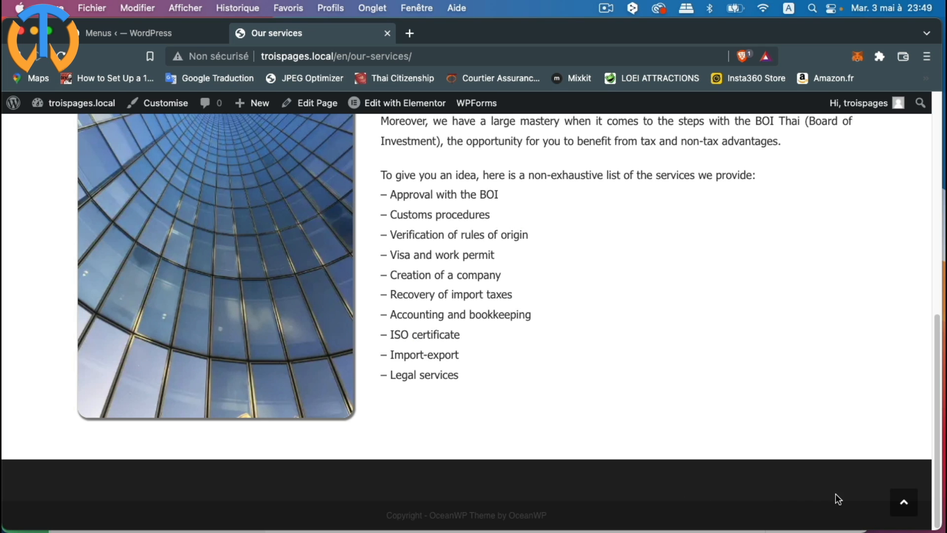
key(super+r)
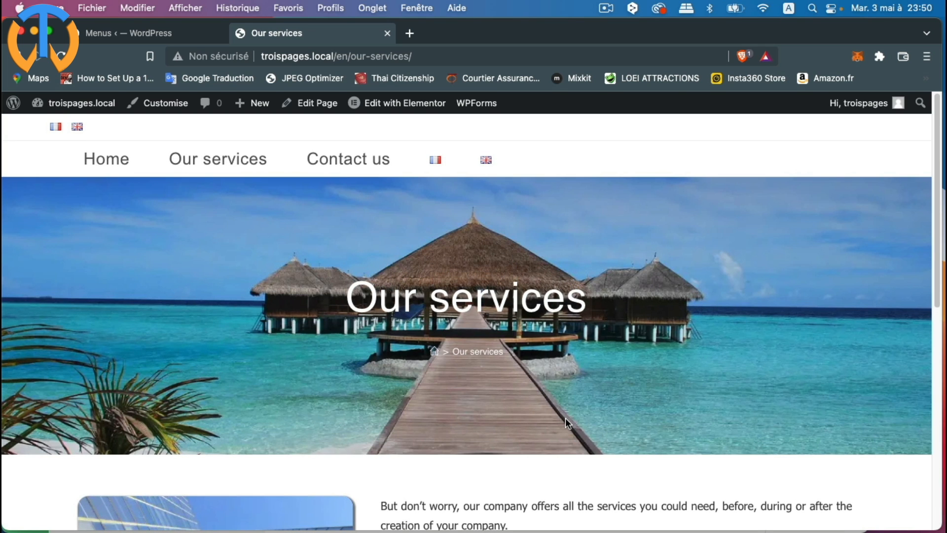